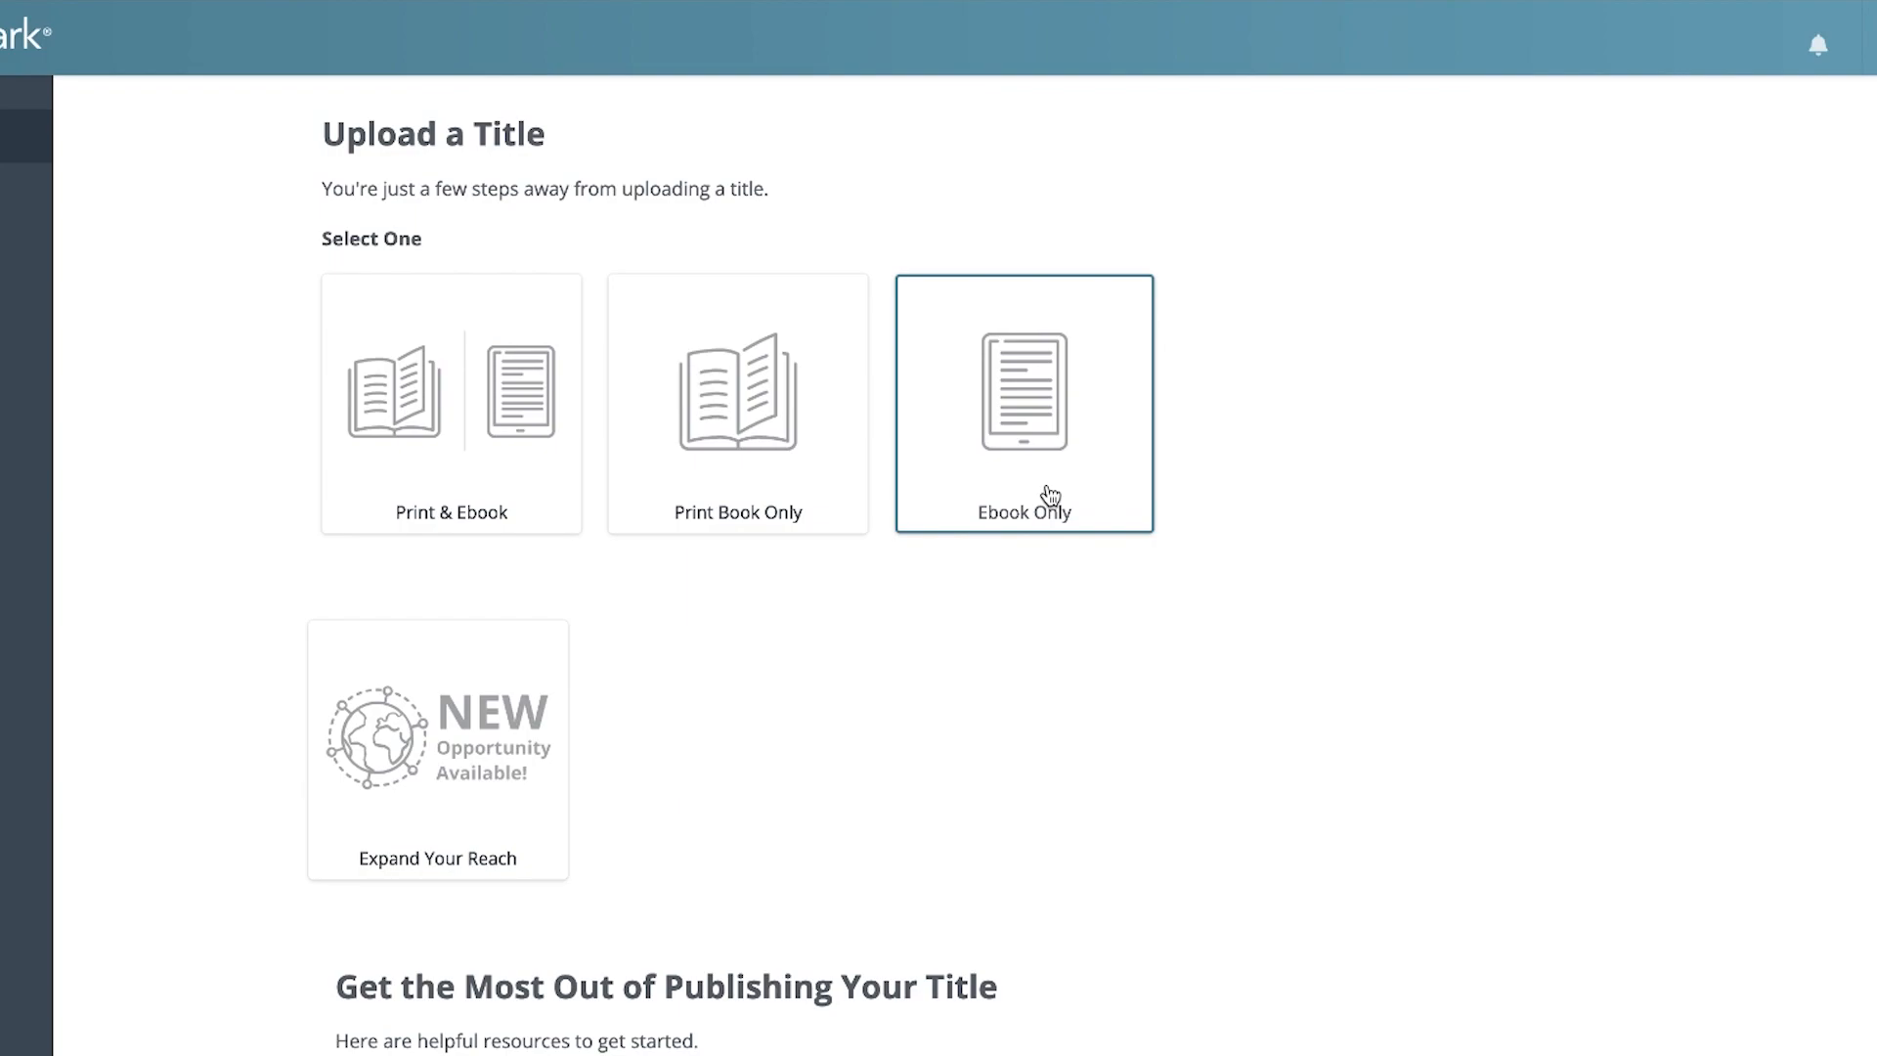
Create an ebook-only title with all files ready, and confirm having the ebook cover (.jpg) and ebook interior (.epub)
left_click(1083, 497)
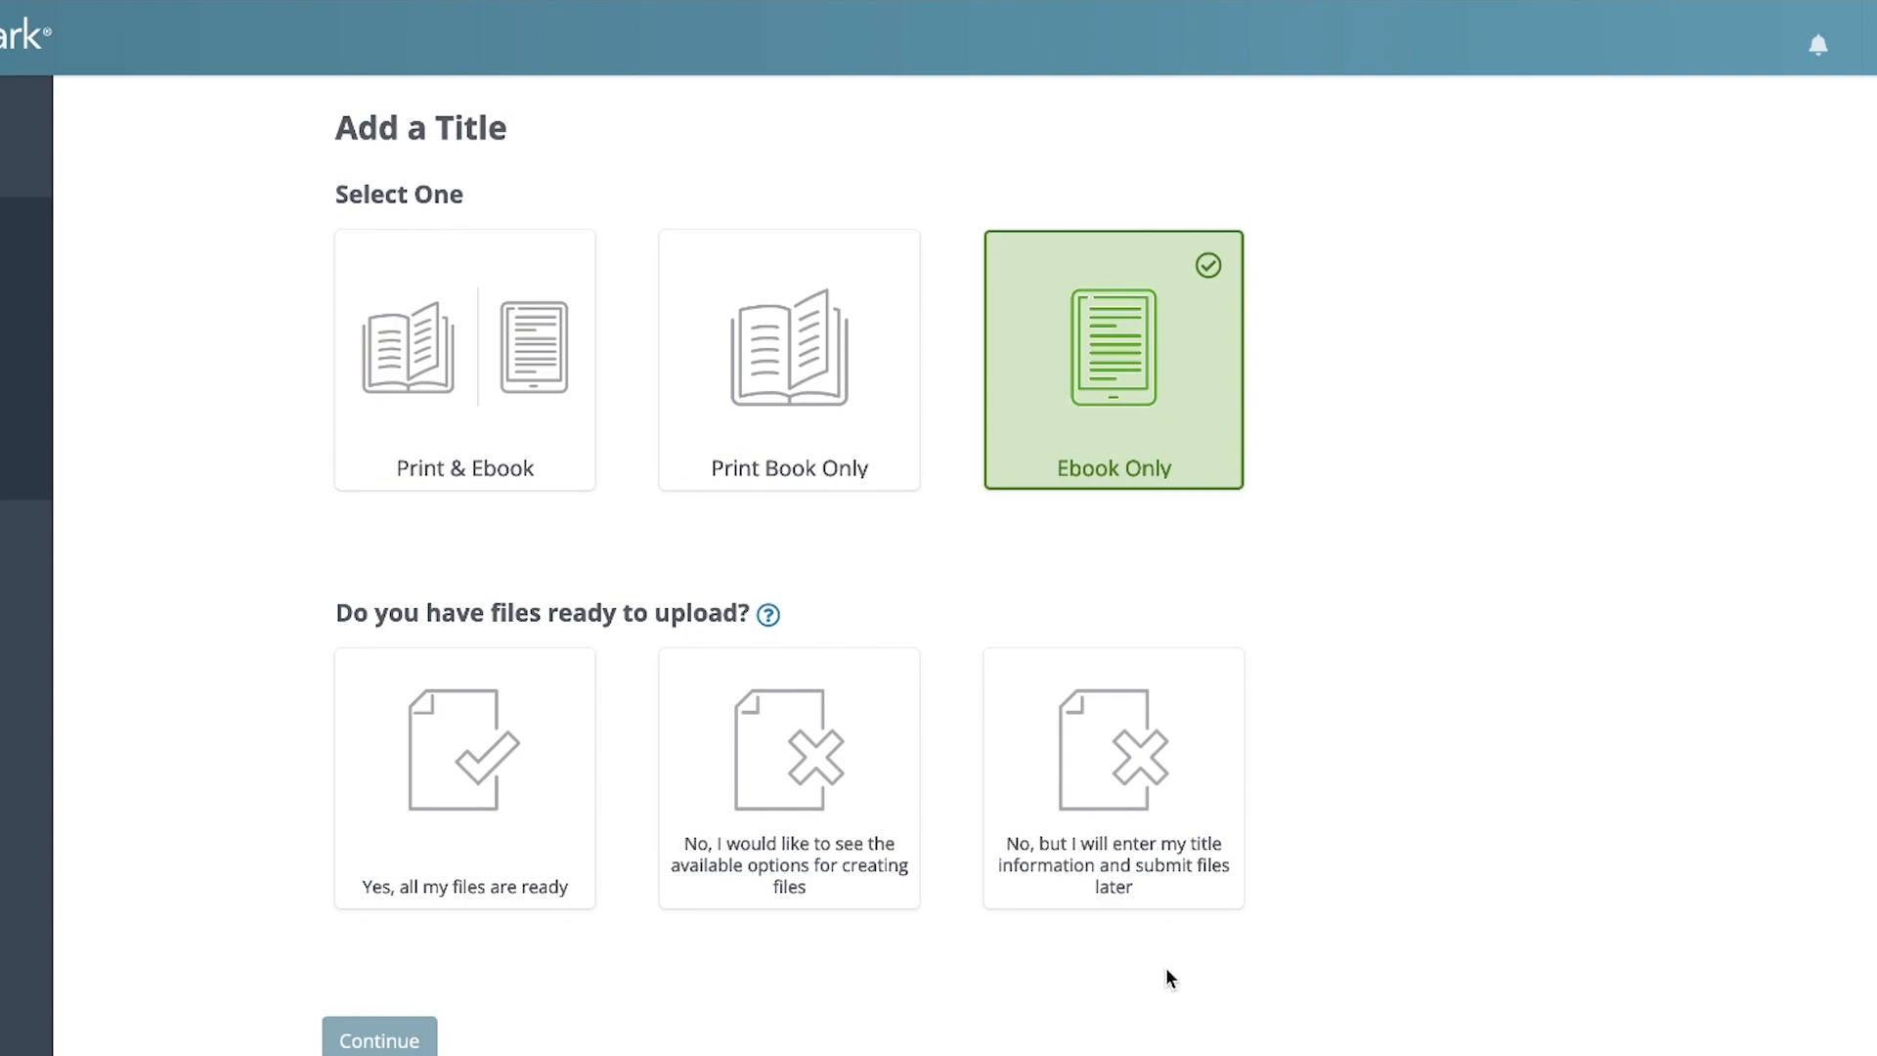
left_click(463, 825)
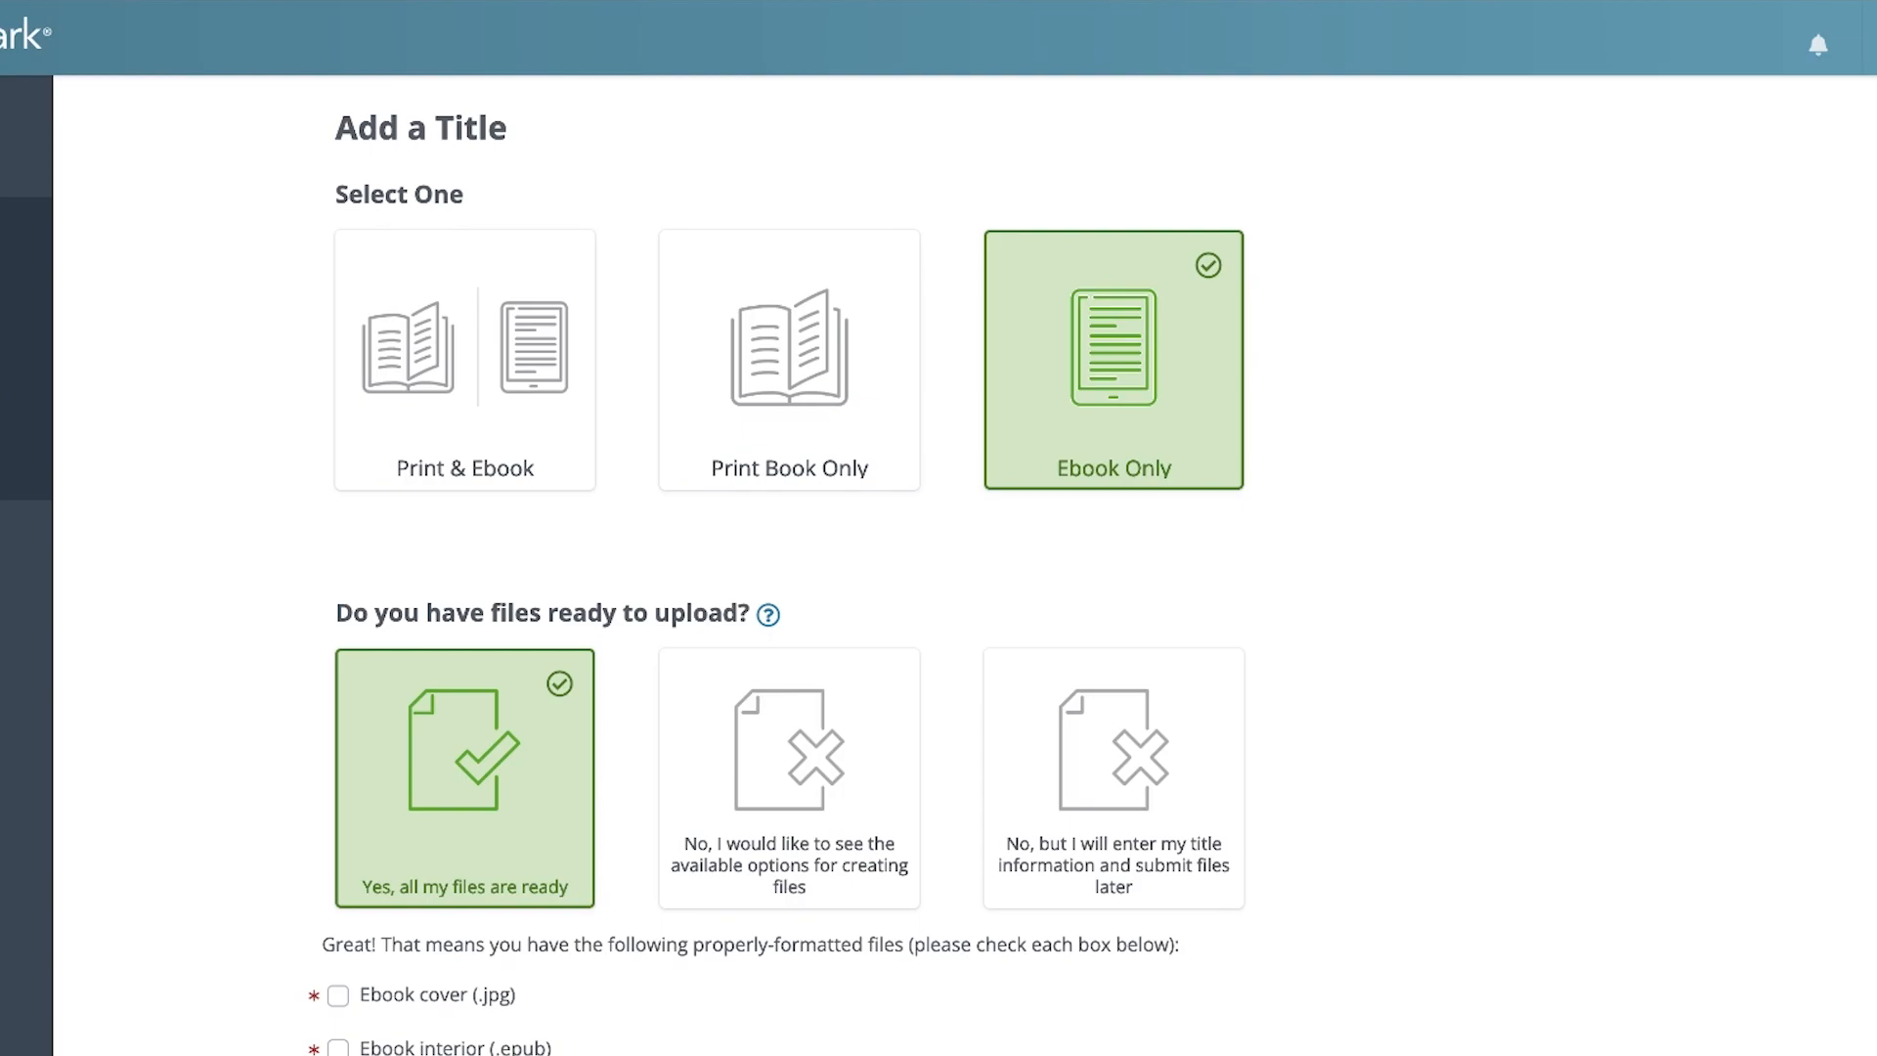
scroll(463, 825, "down", 5)
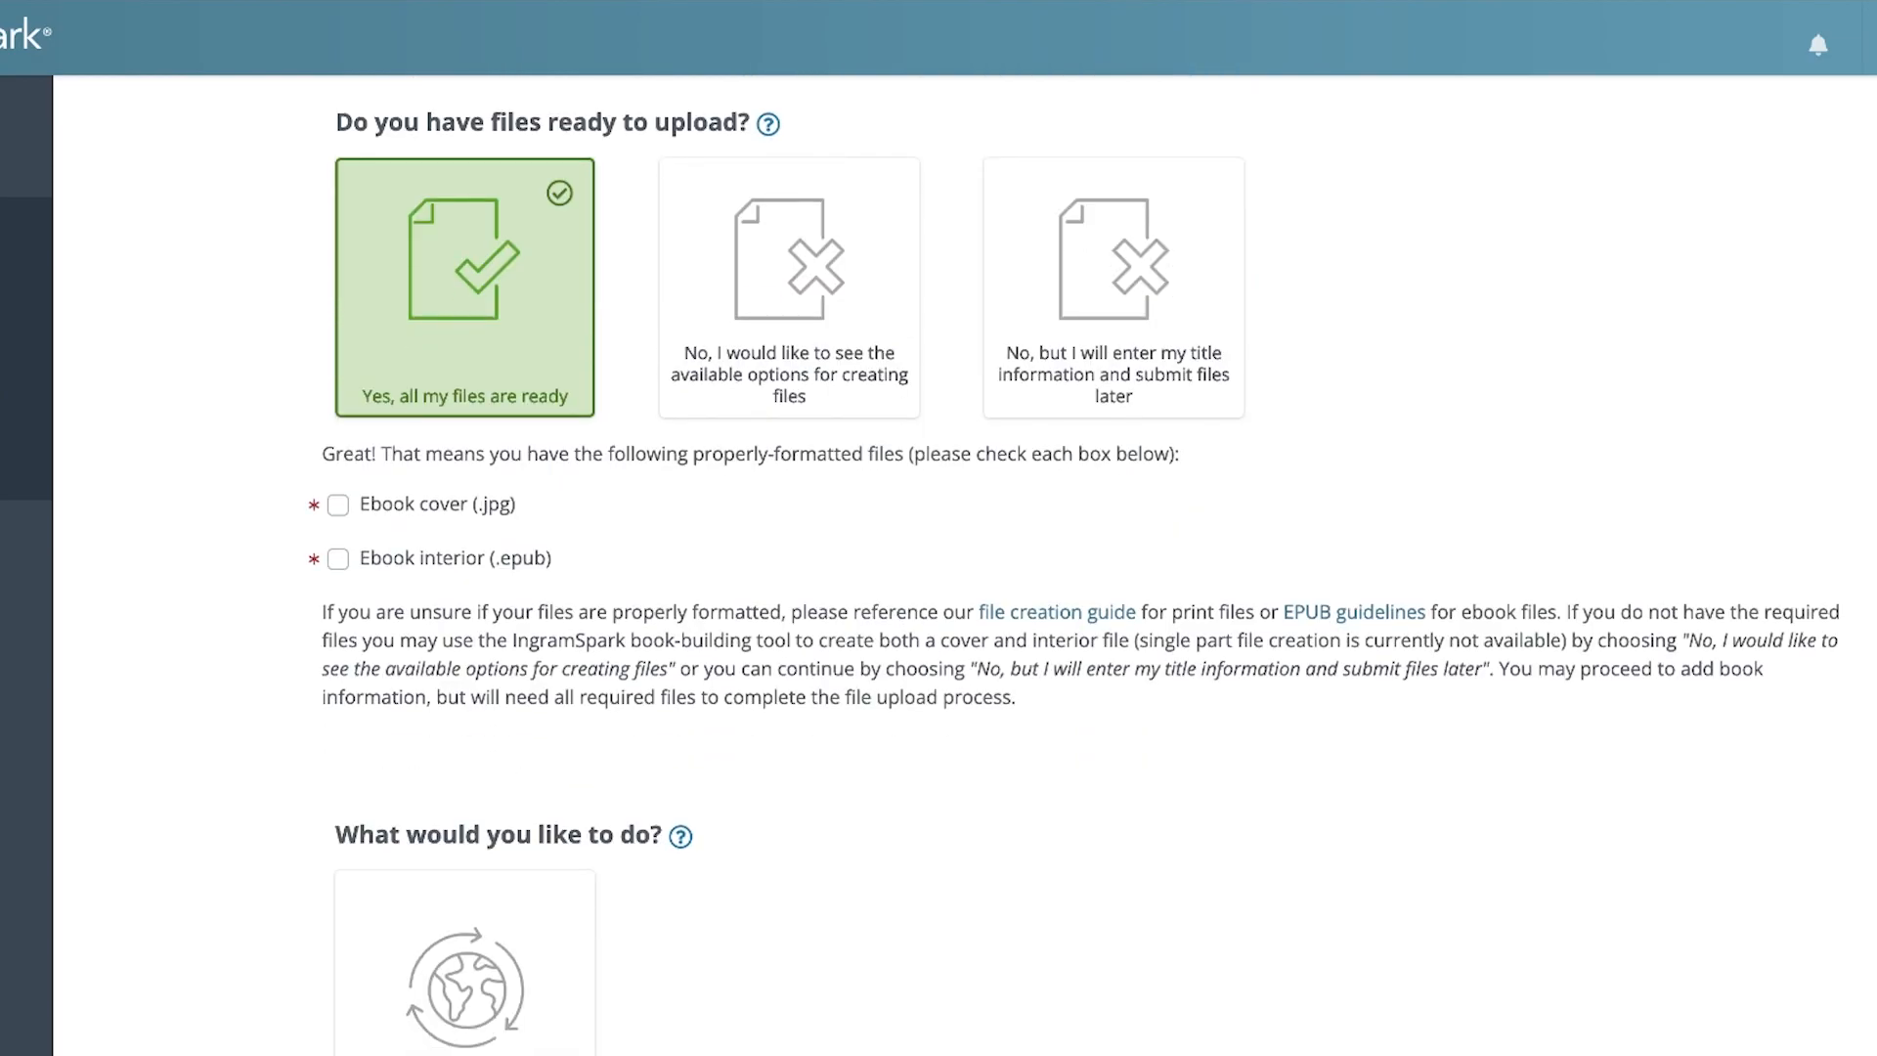
scroll(462, 479, "down", 1)
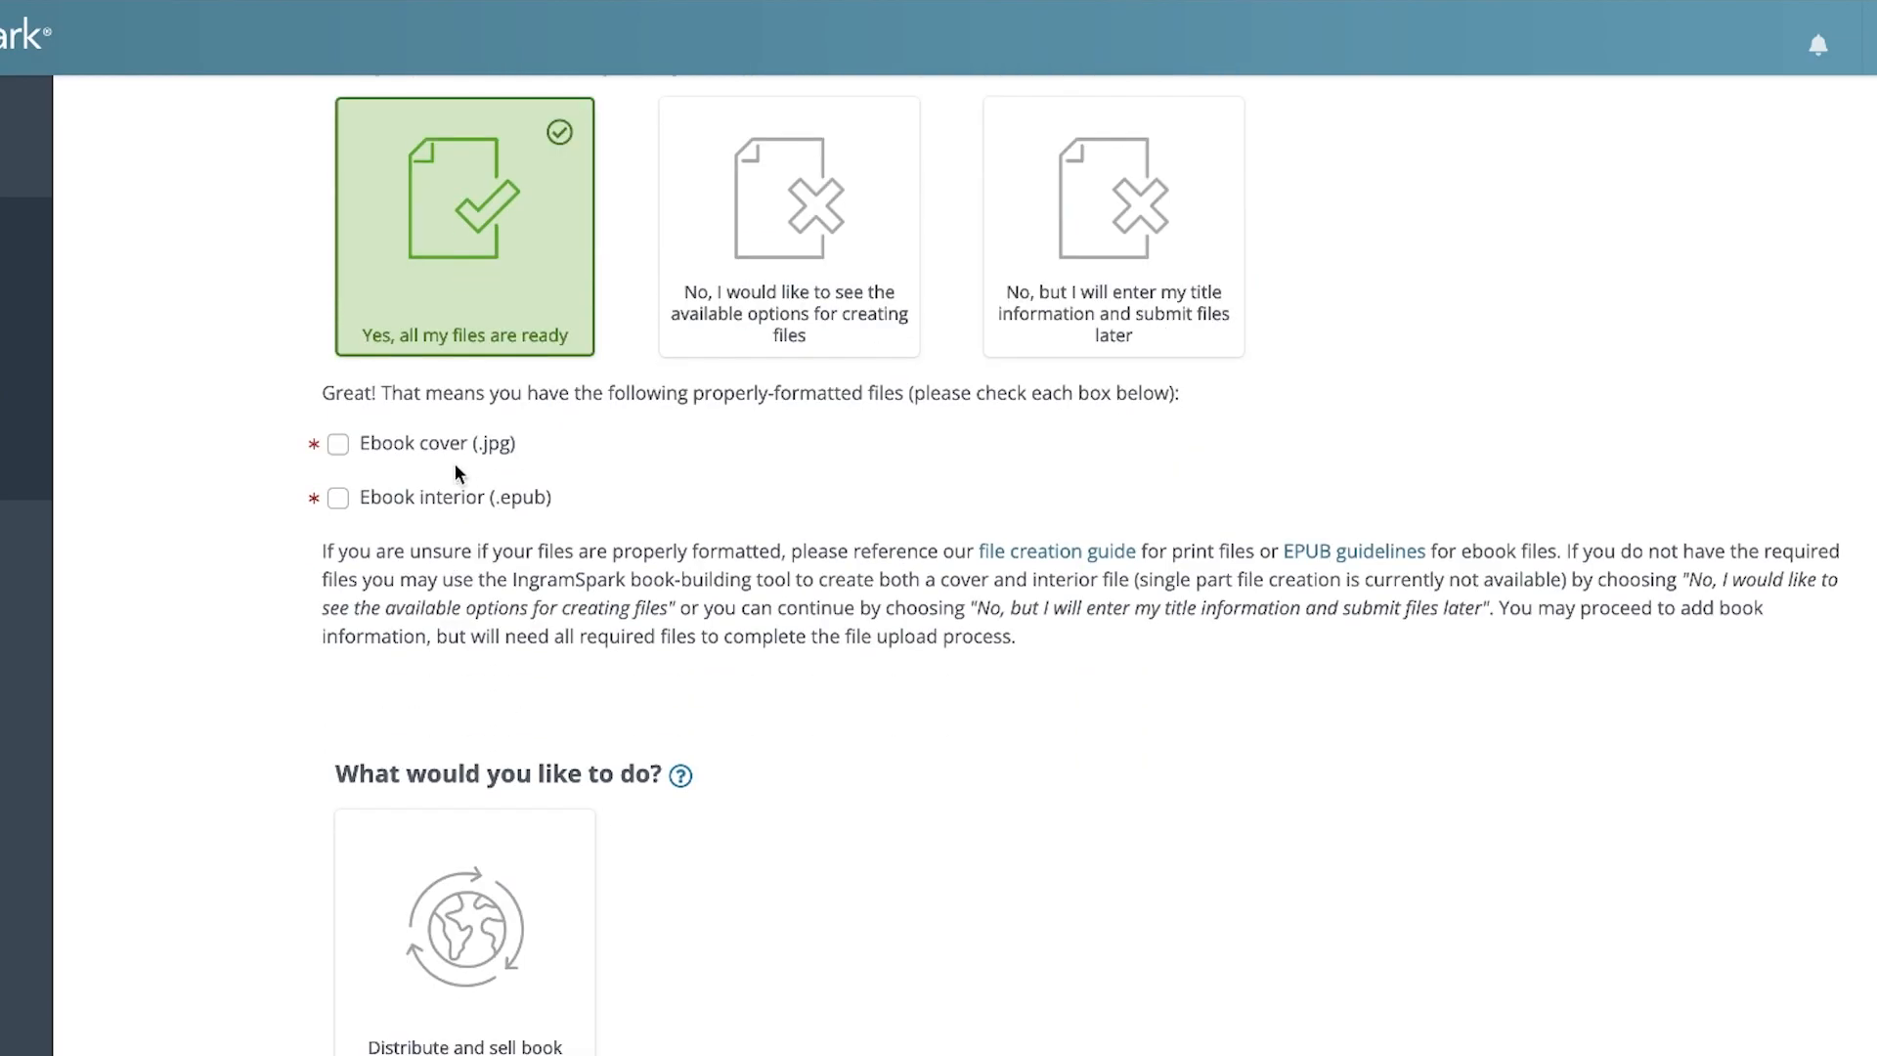
left_click(448, 454)
left_click(462, 503)
Choose to distribute and sell the book, and continue to the title information form
scroll(921, 700, "down", 3)
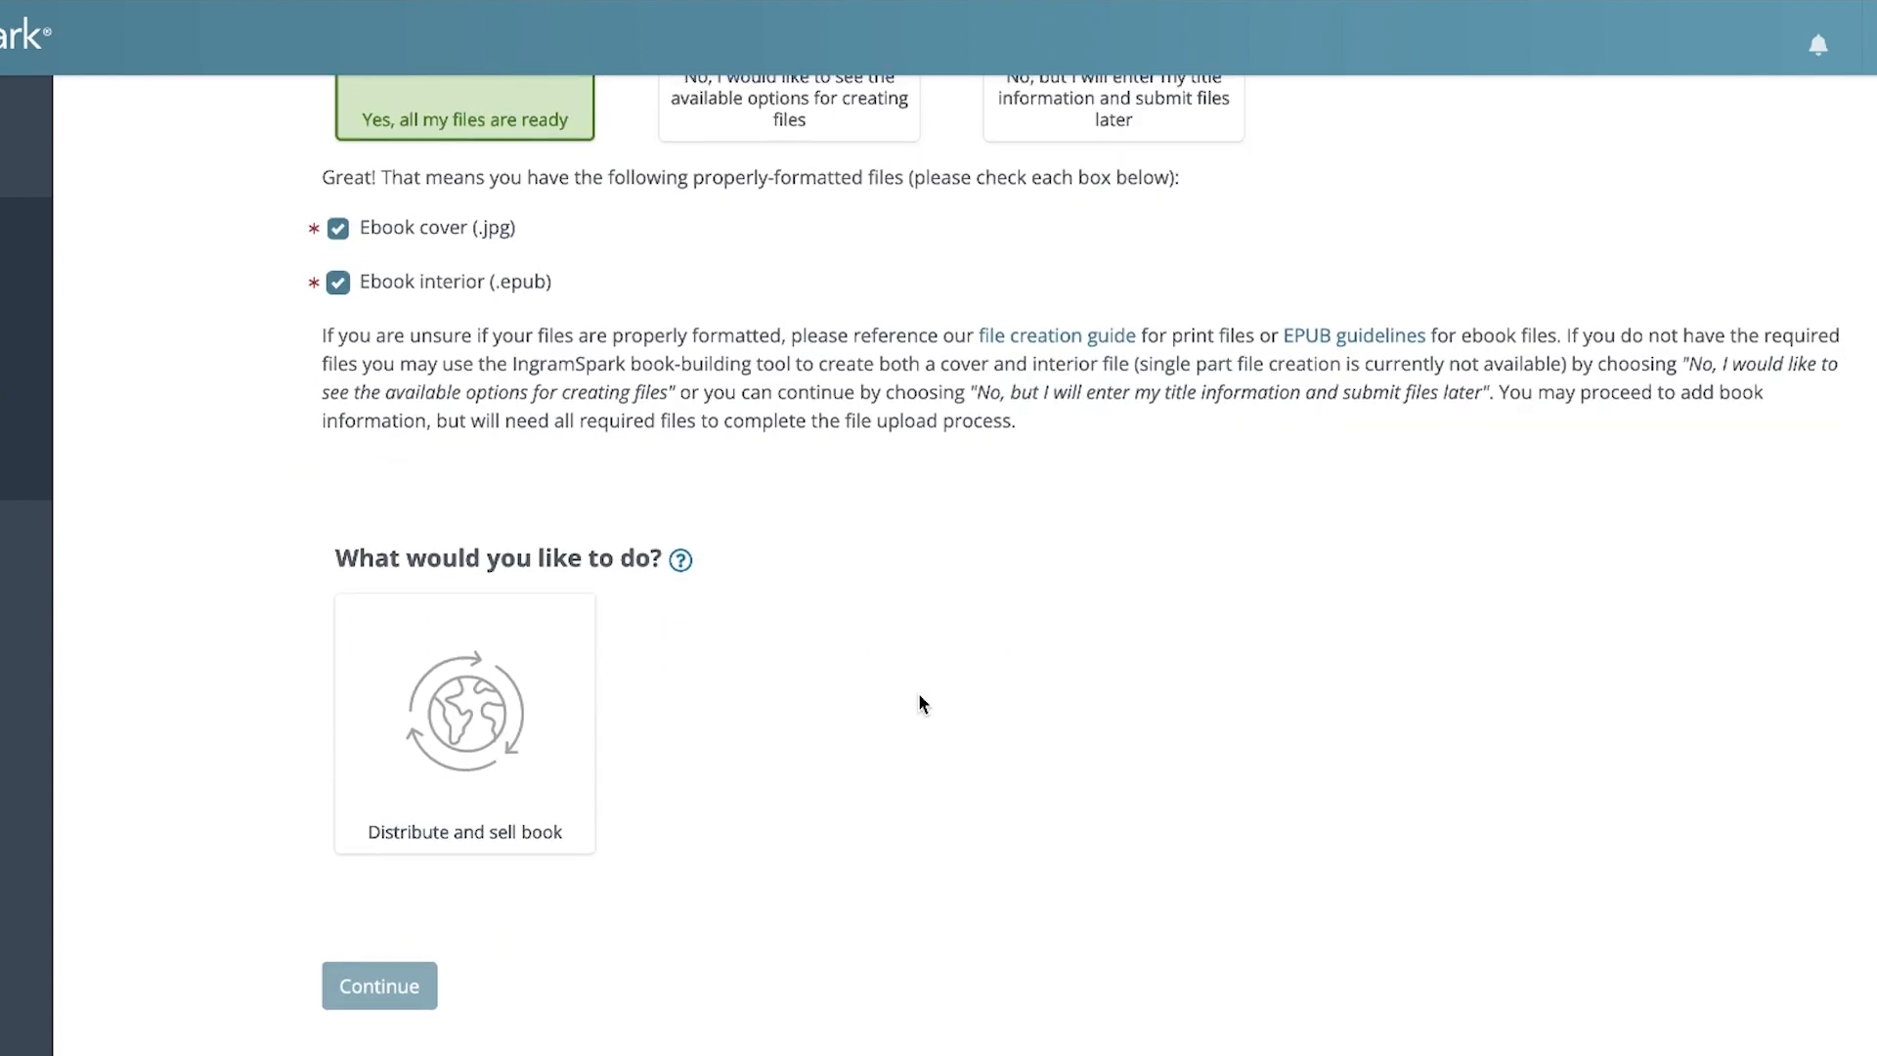
left_click(508, 717)
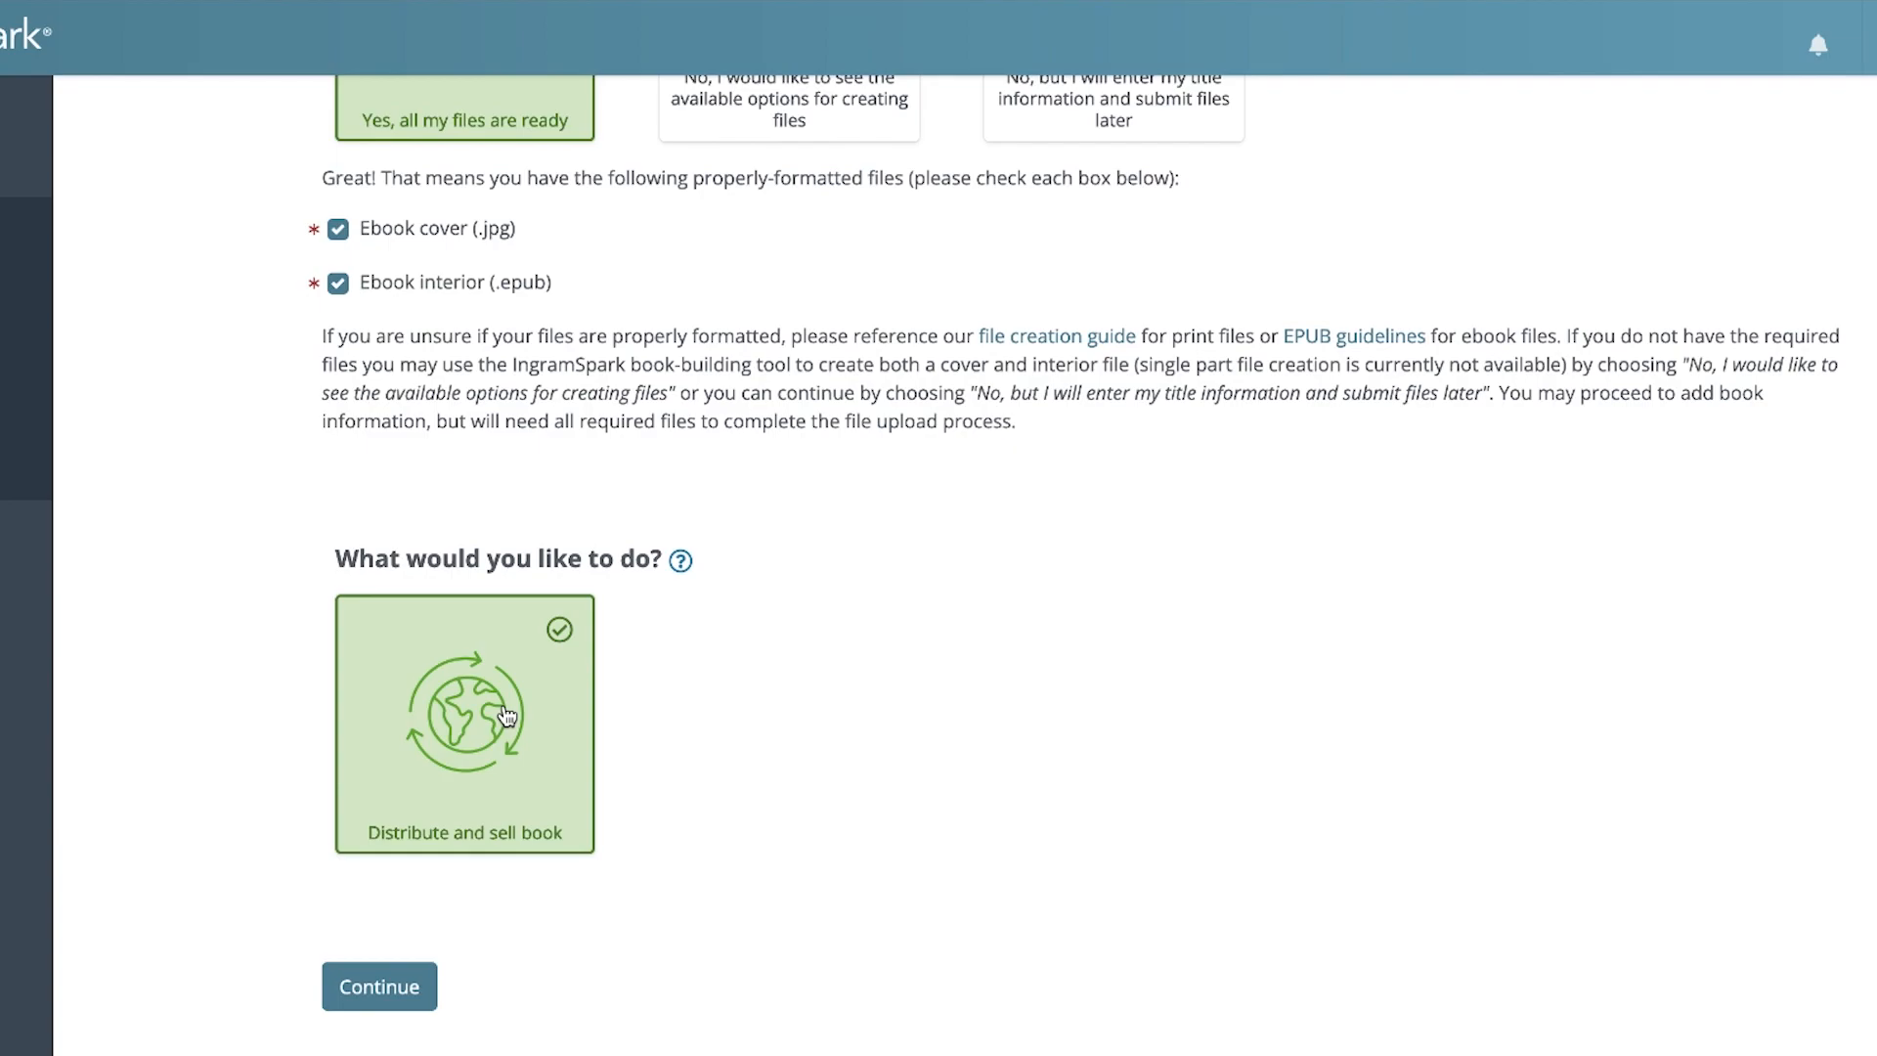
left_click(381, 989)
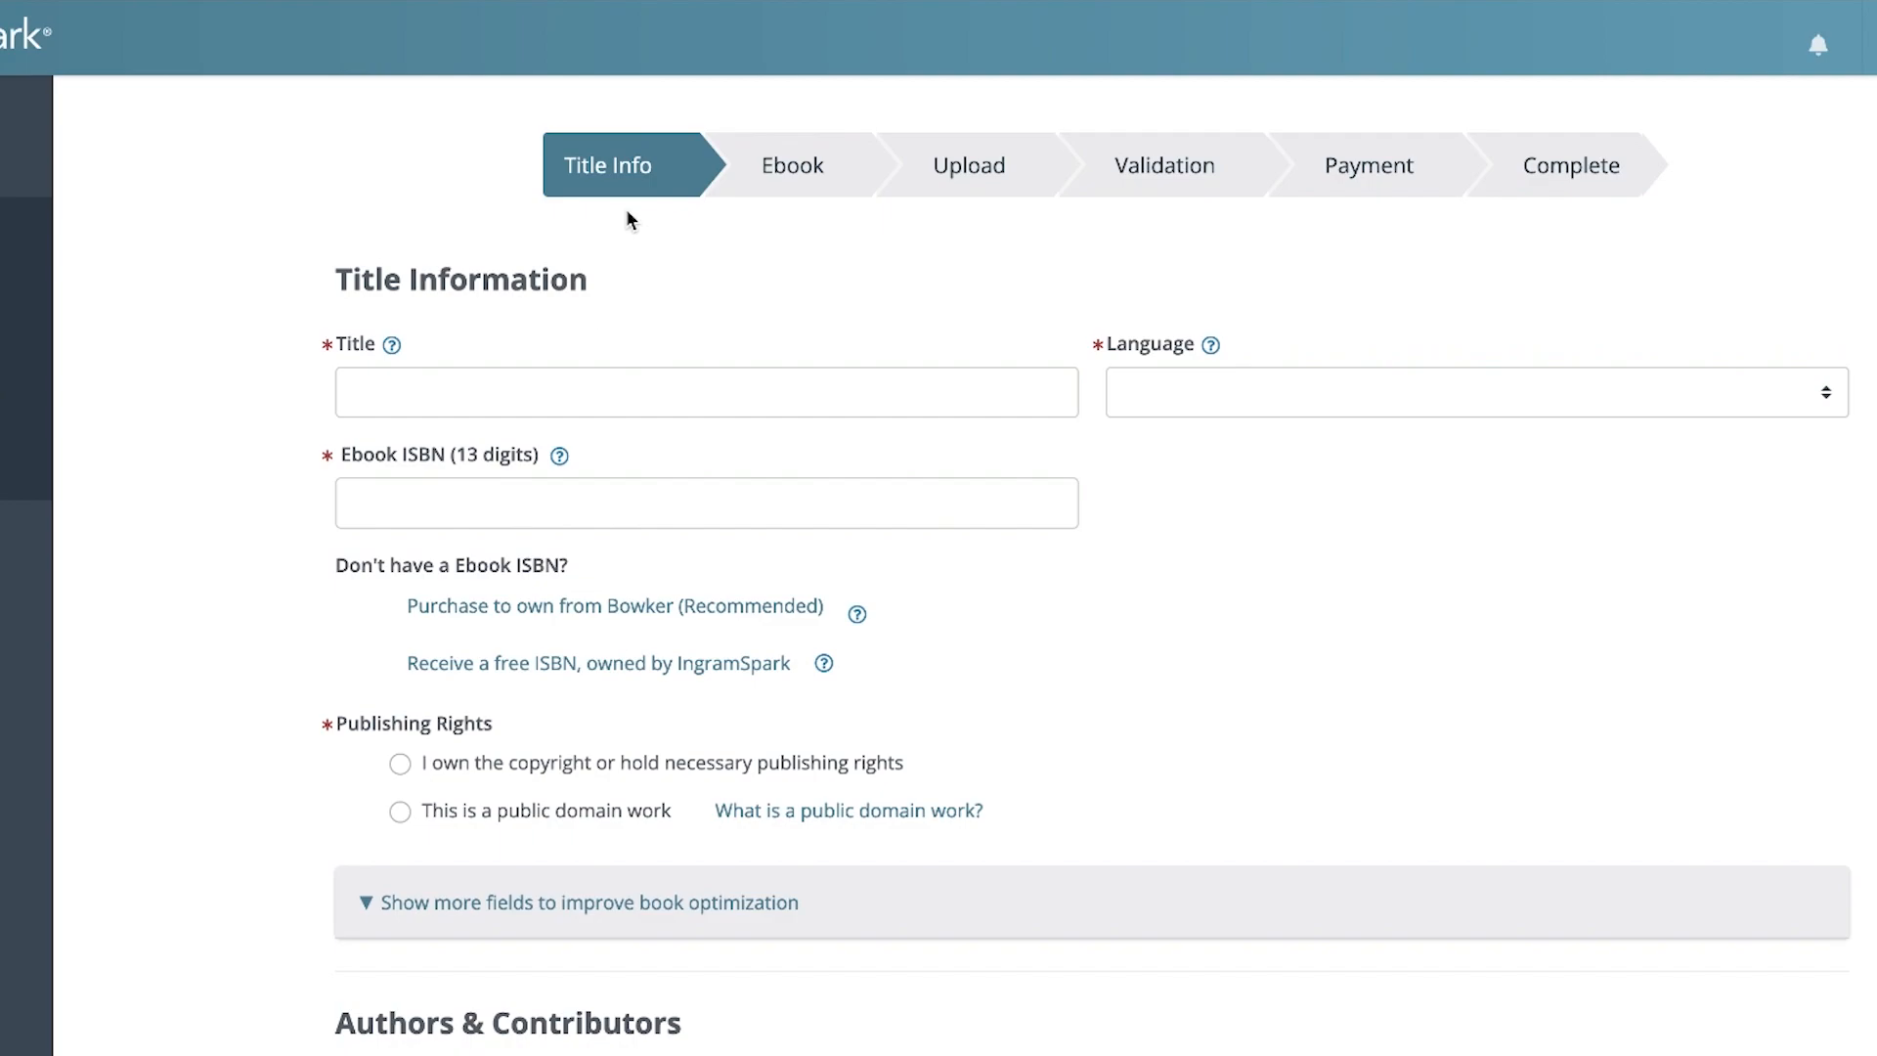
Enter Red Cloaked Huntress as the book title and set its language to English
left_click(583, 391)
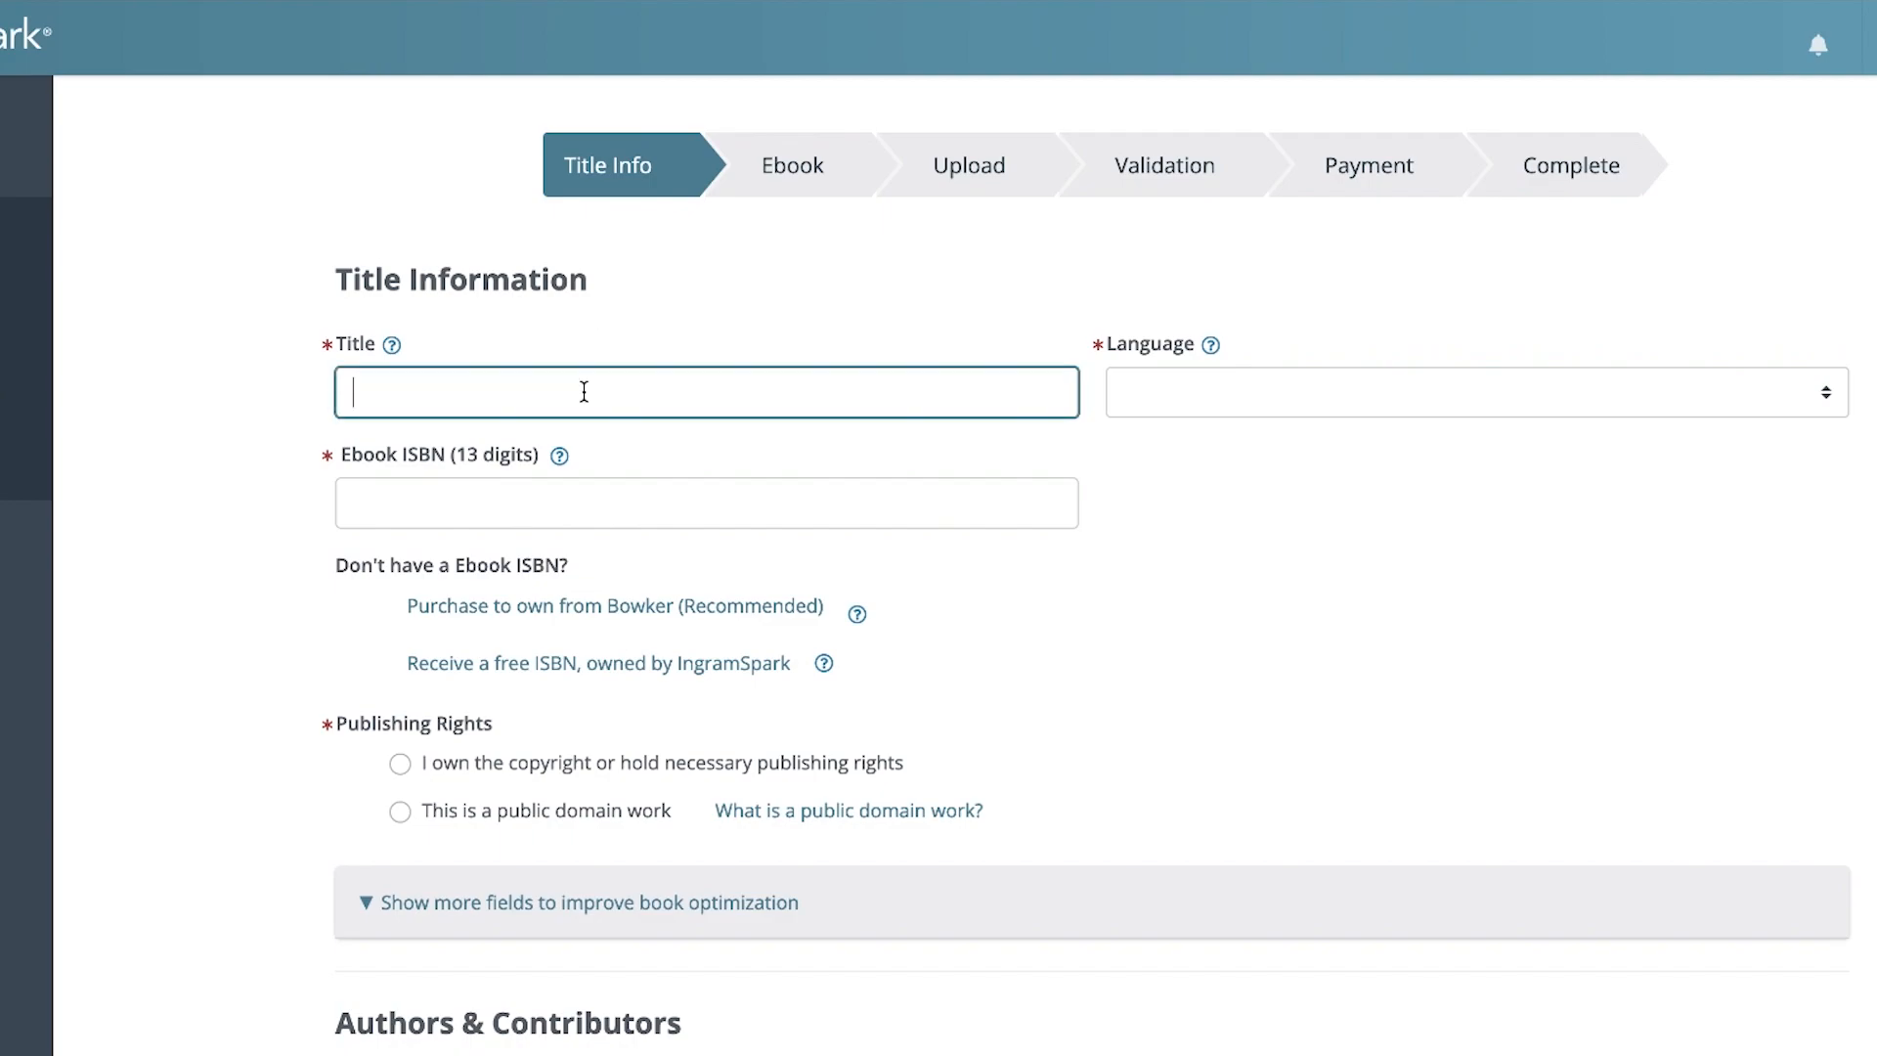
type("Red Cloaked Huntress")
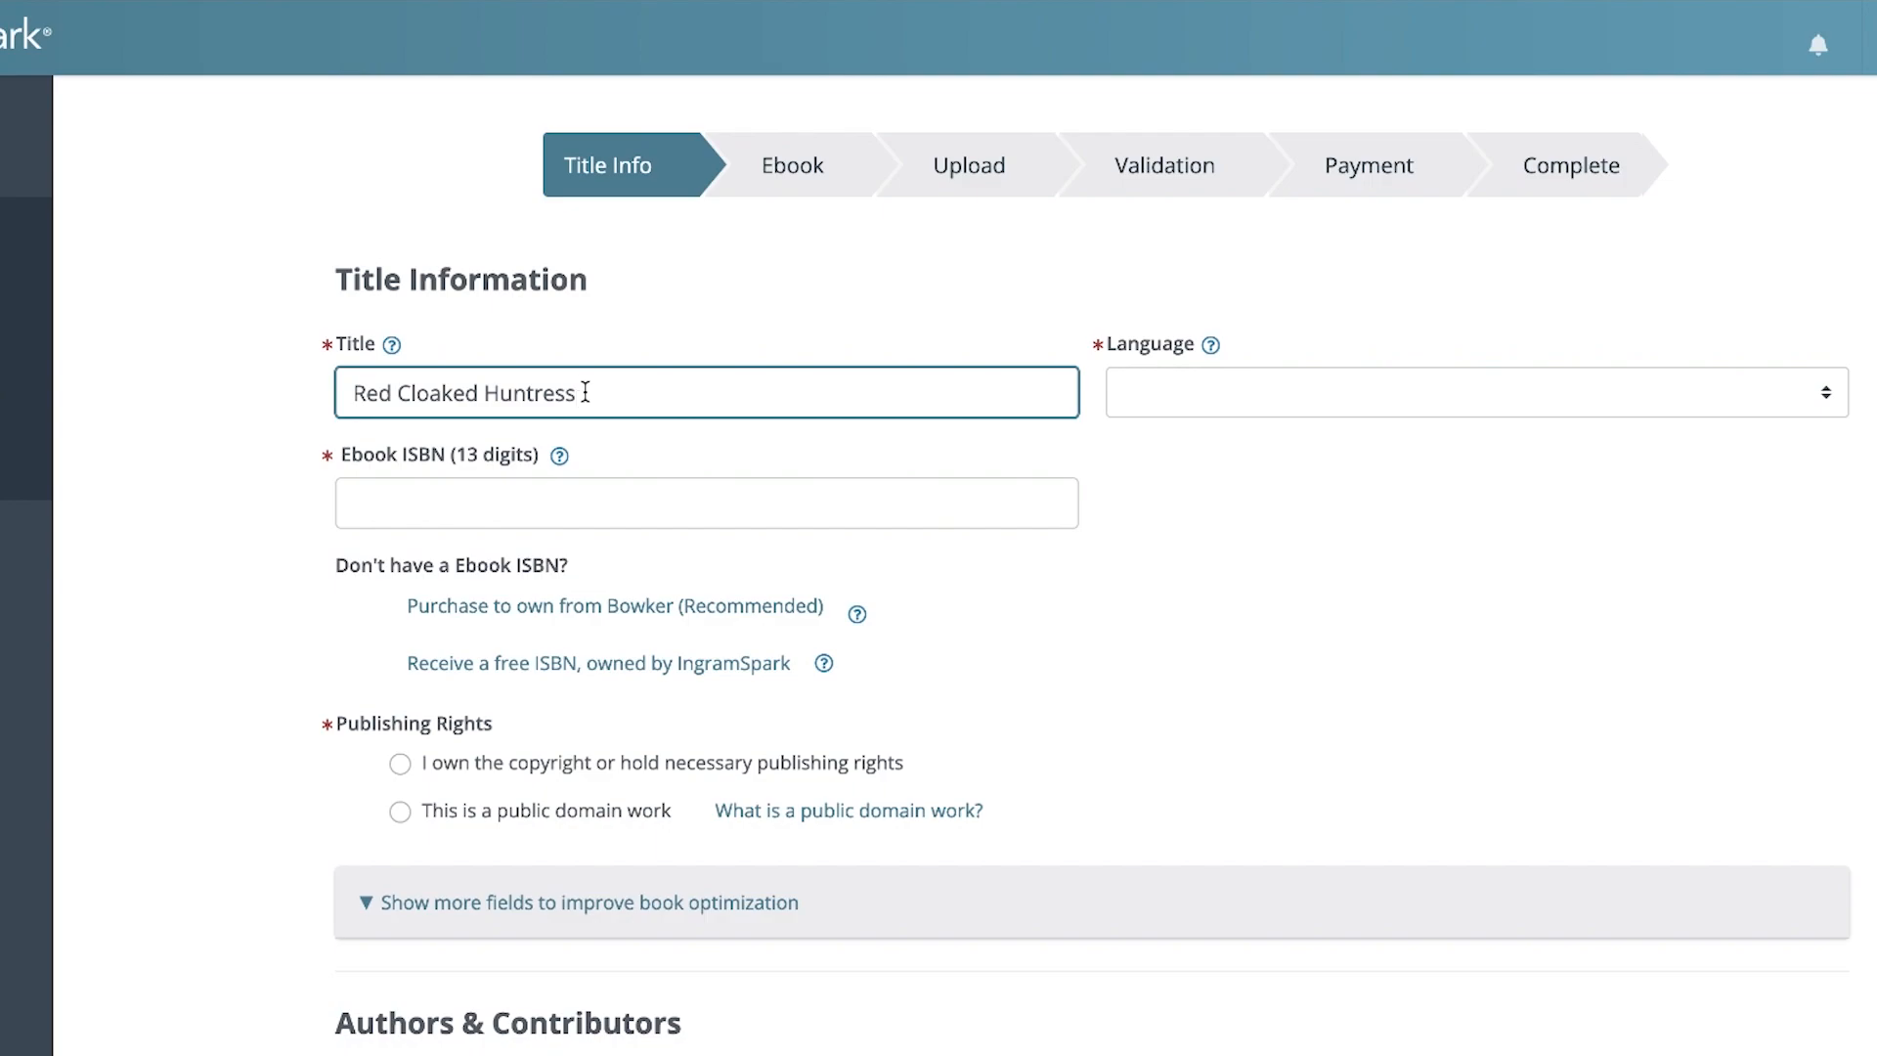
left_click(1214, 392)
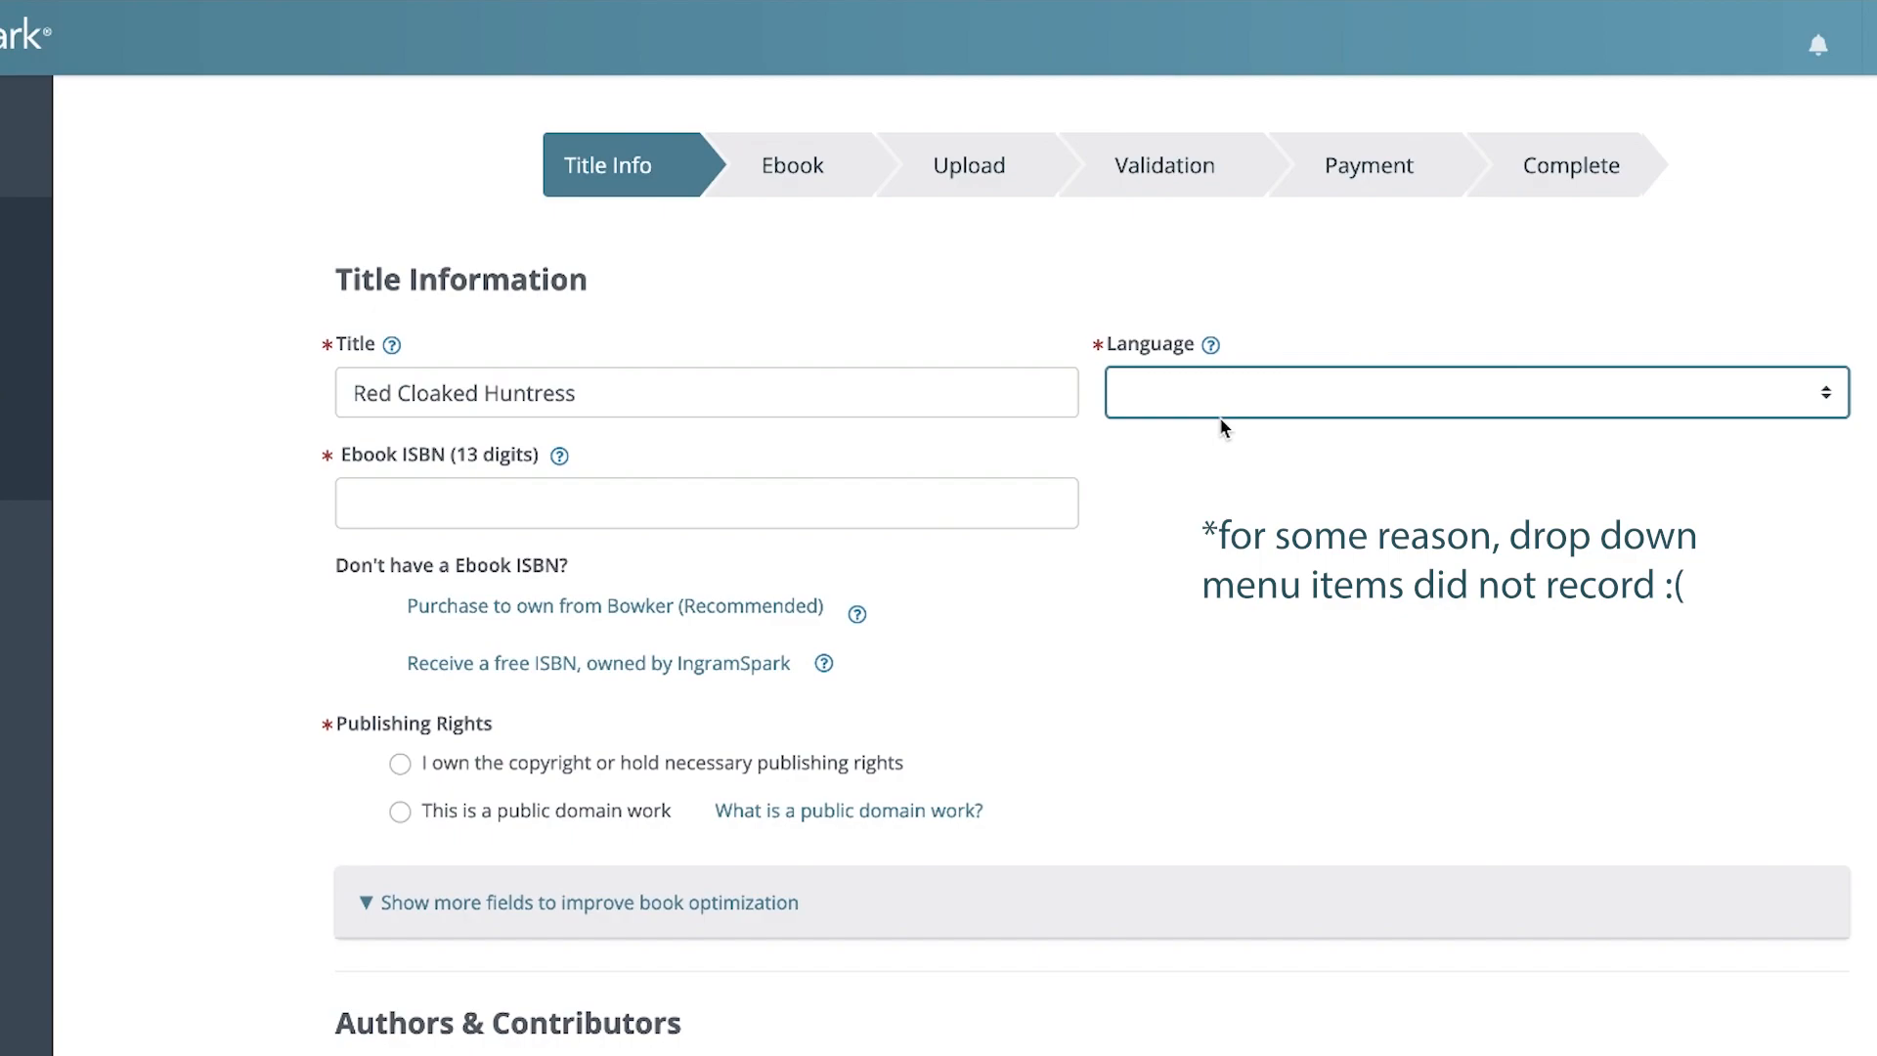
left_click(1222, 421)
left_click(676, 520)
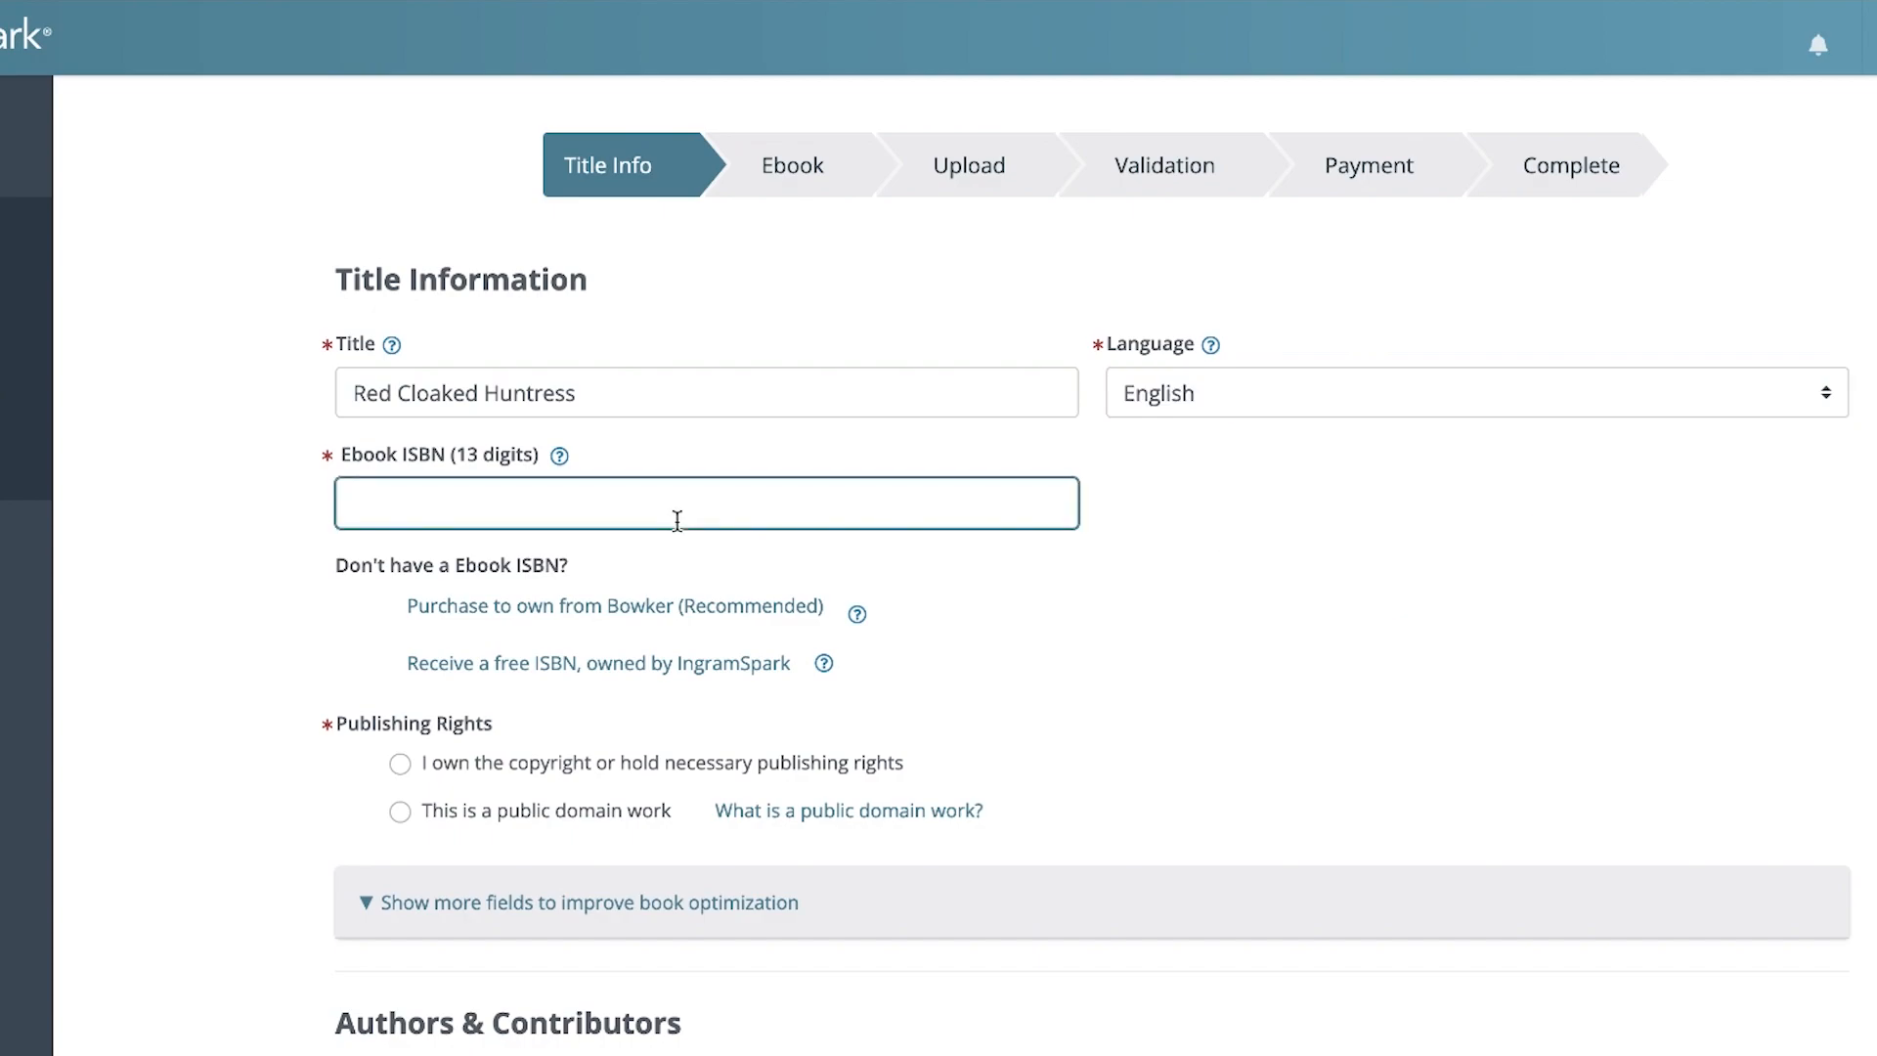
key("ctrl+v")
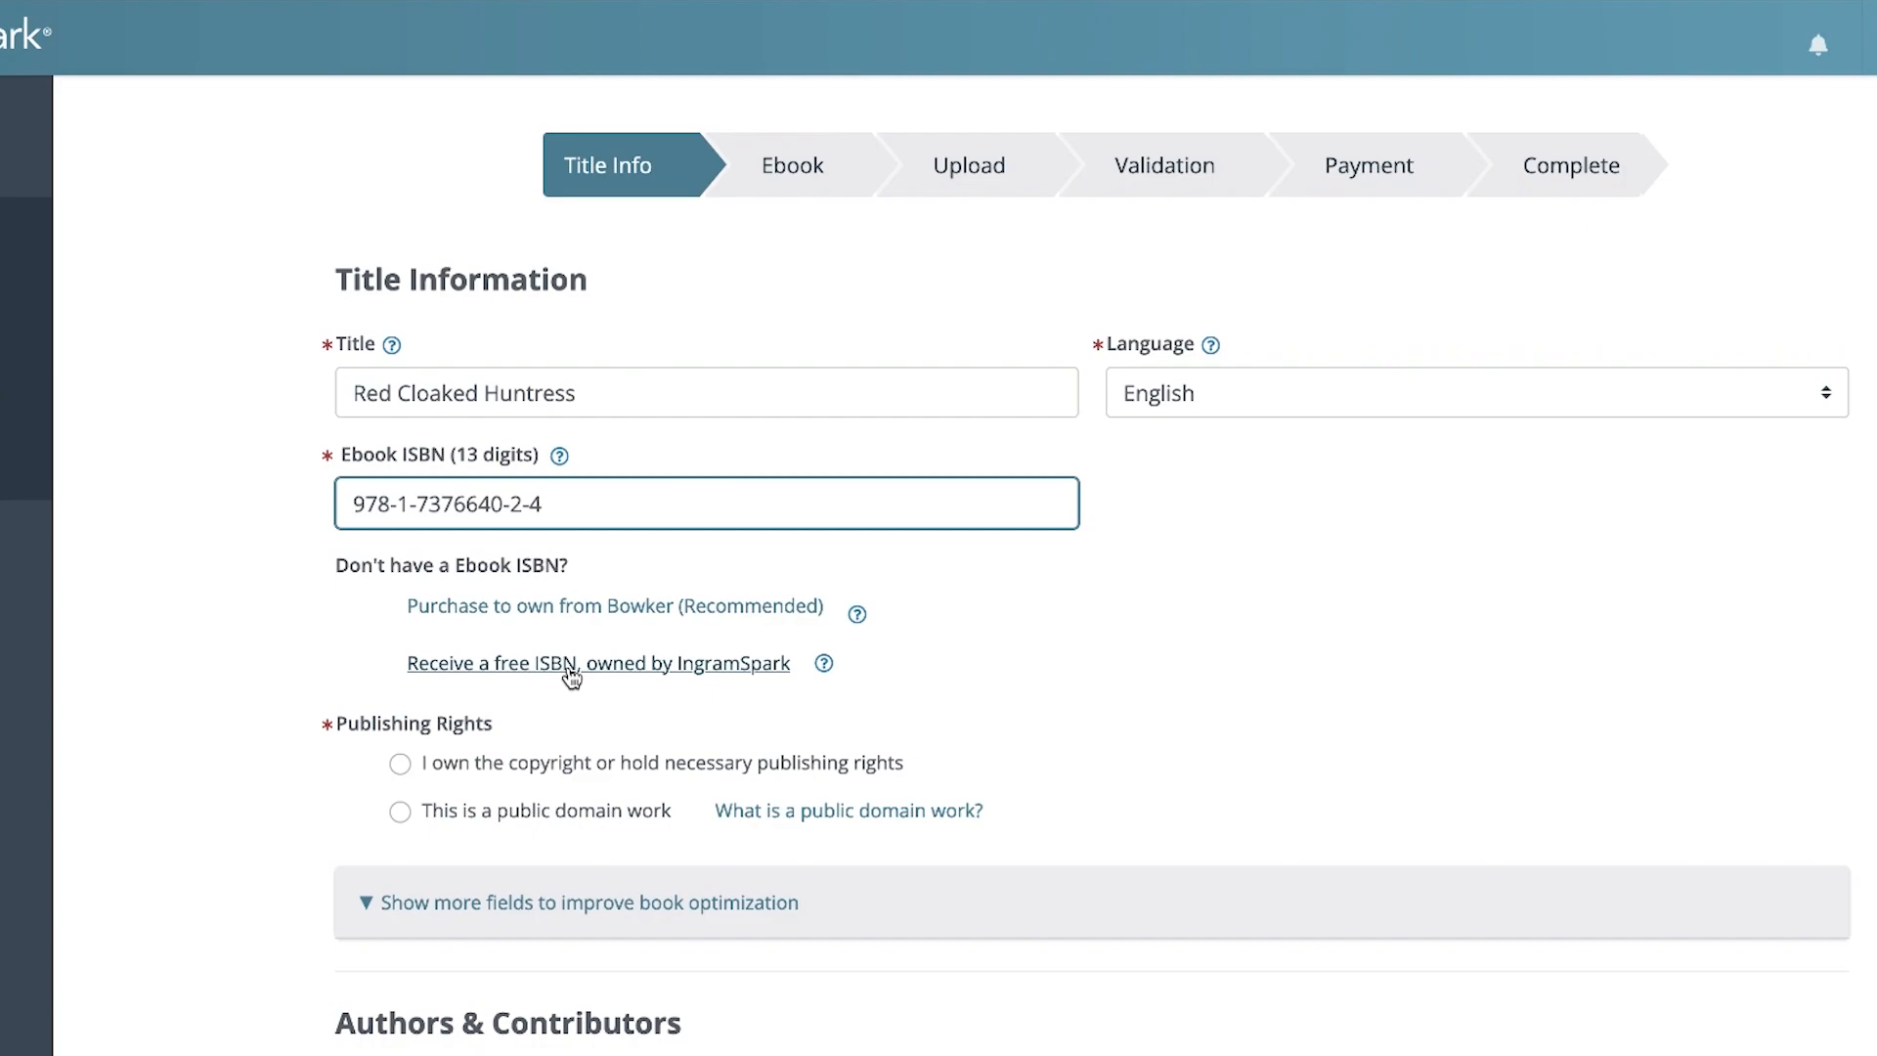
left_click(558, 705)
Declare ownership of the copyright or publishing rights, and confirm that the title does NOT include any of the listed content
scroll(545, 783, "down", 3)
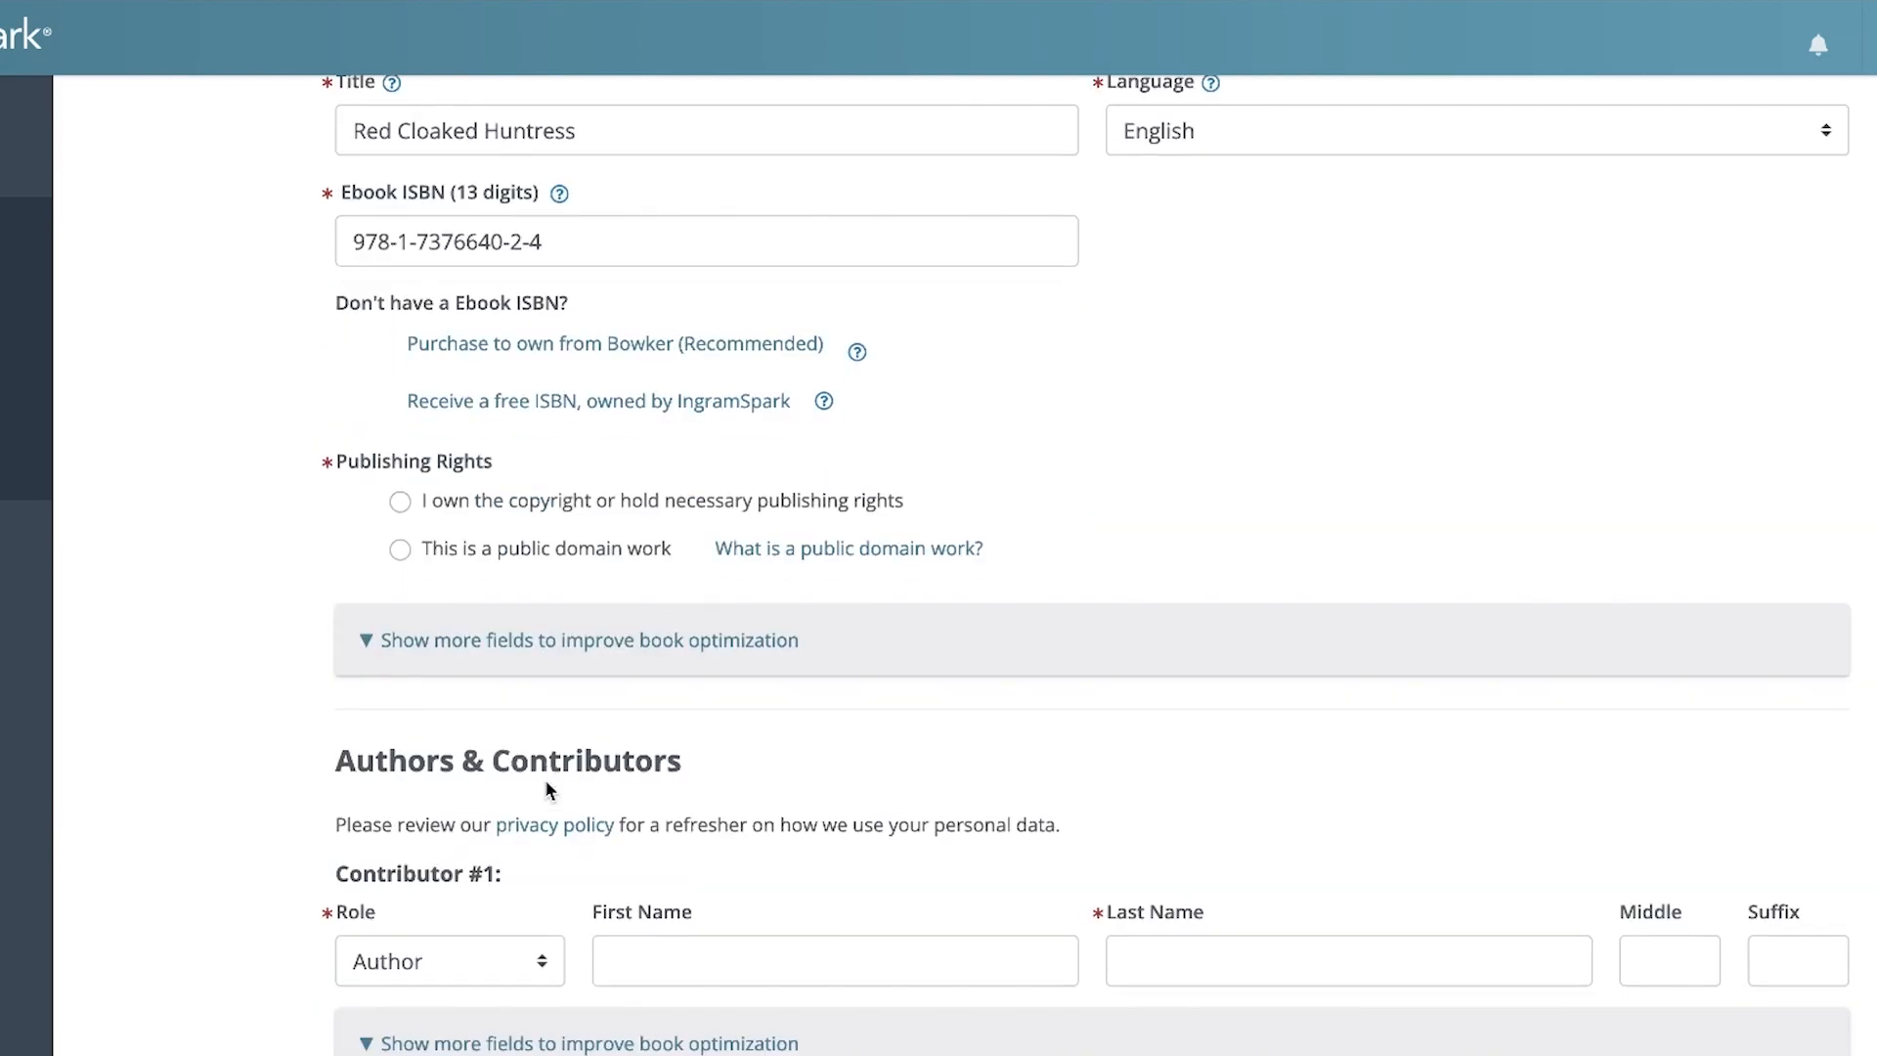
left_click(495, 501)
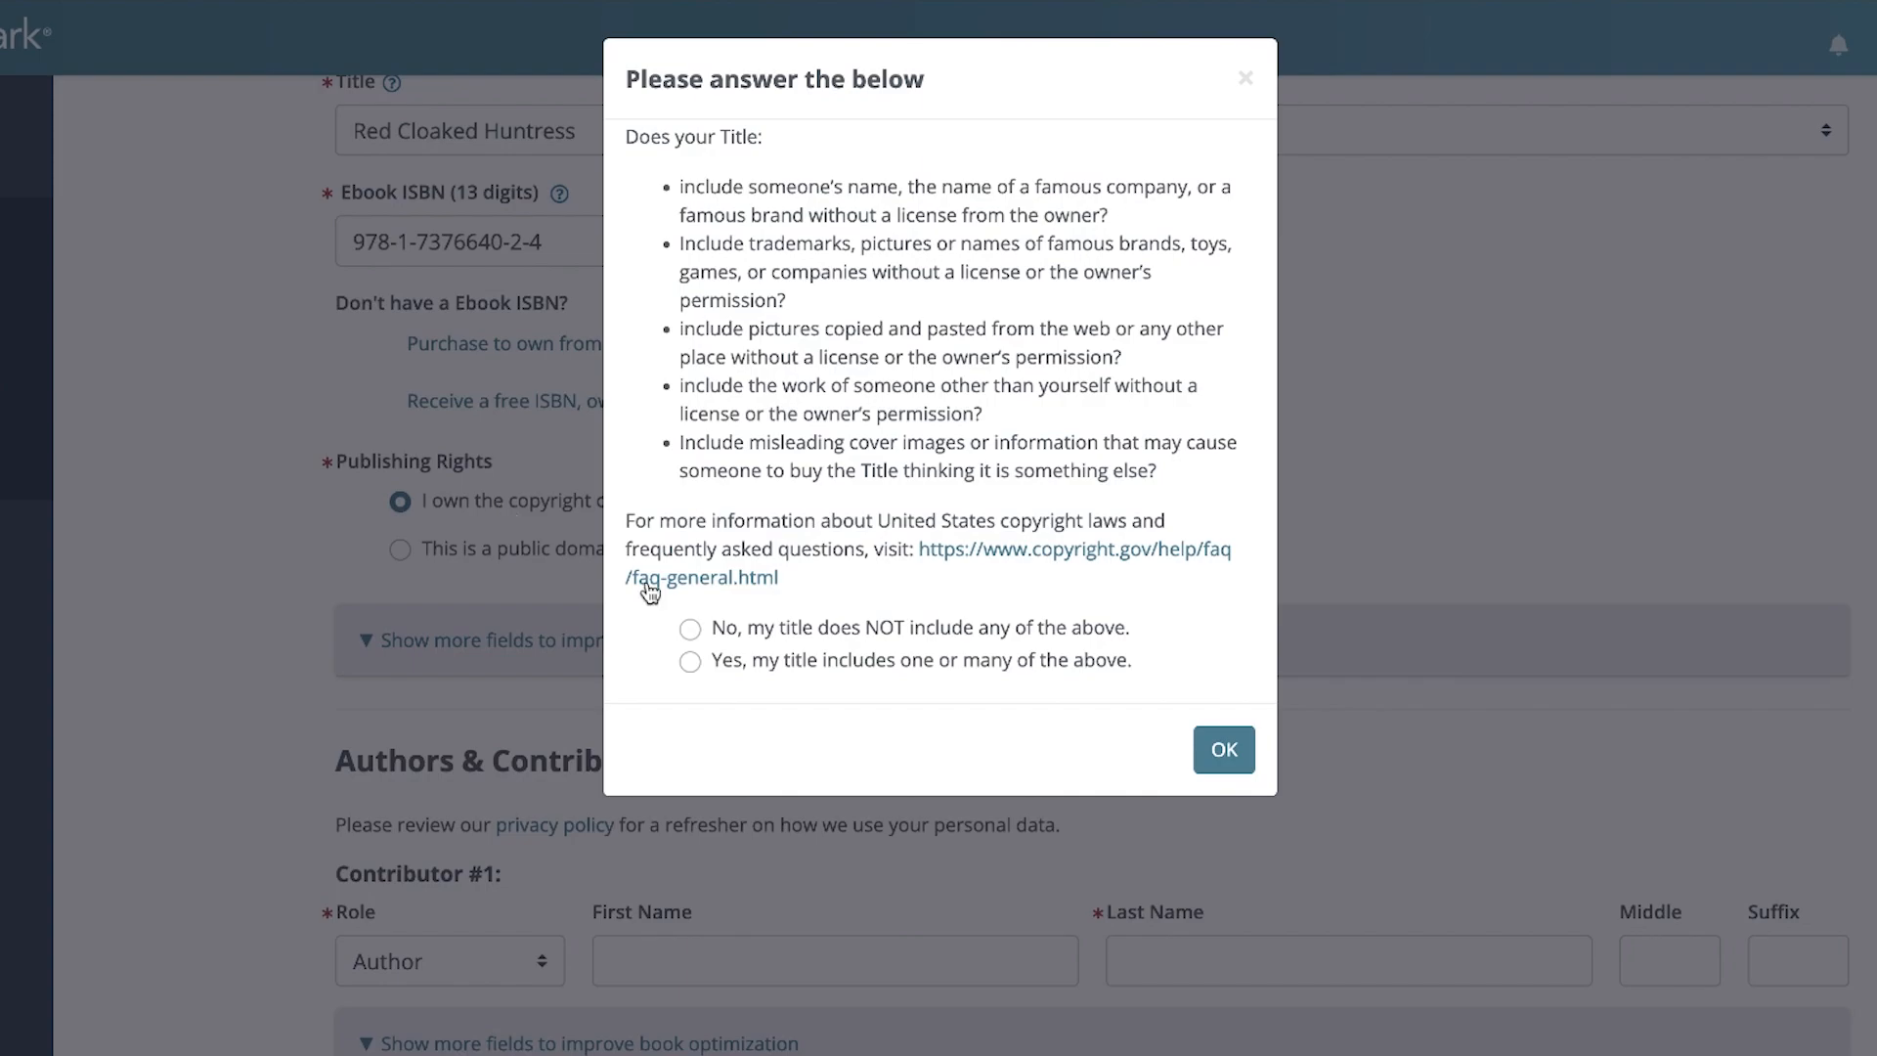
left_click(779, 634)
left_click(1224, 752)
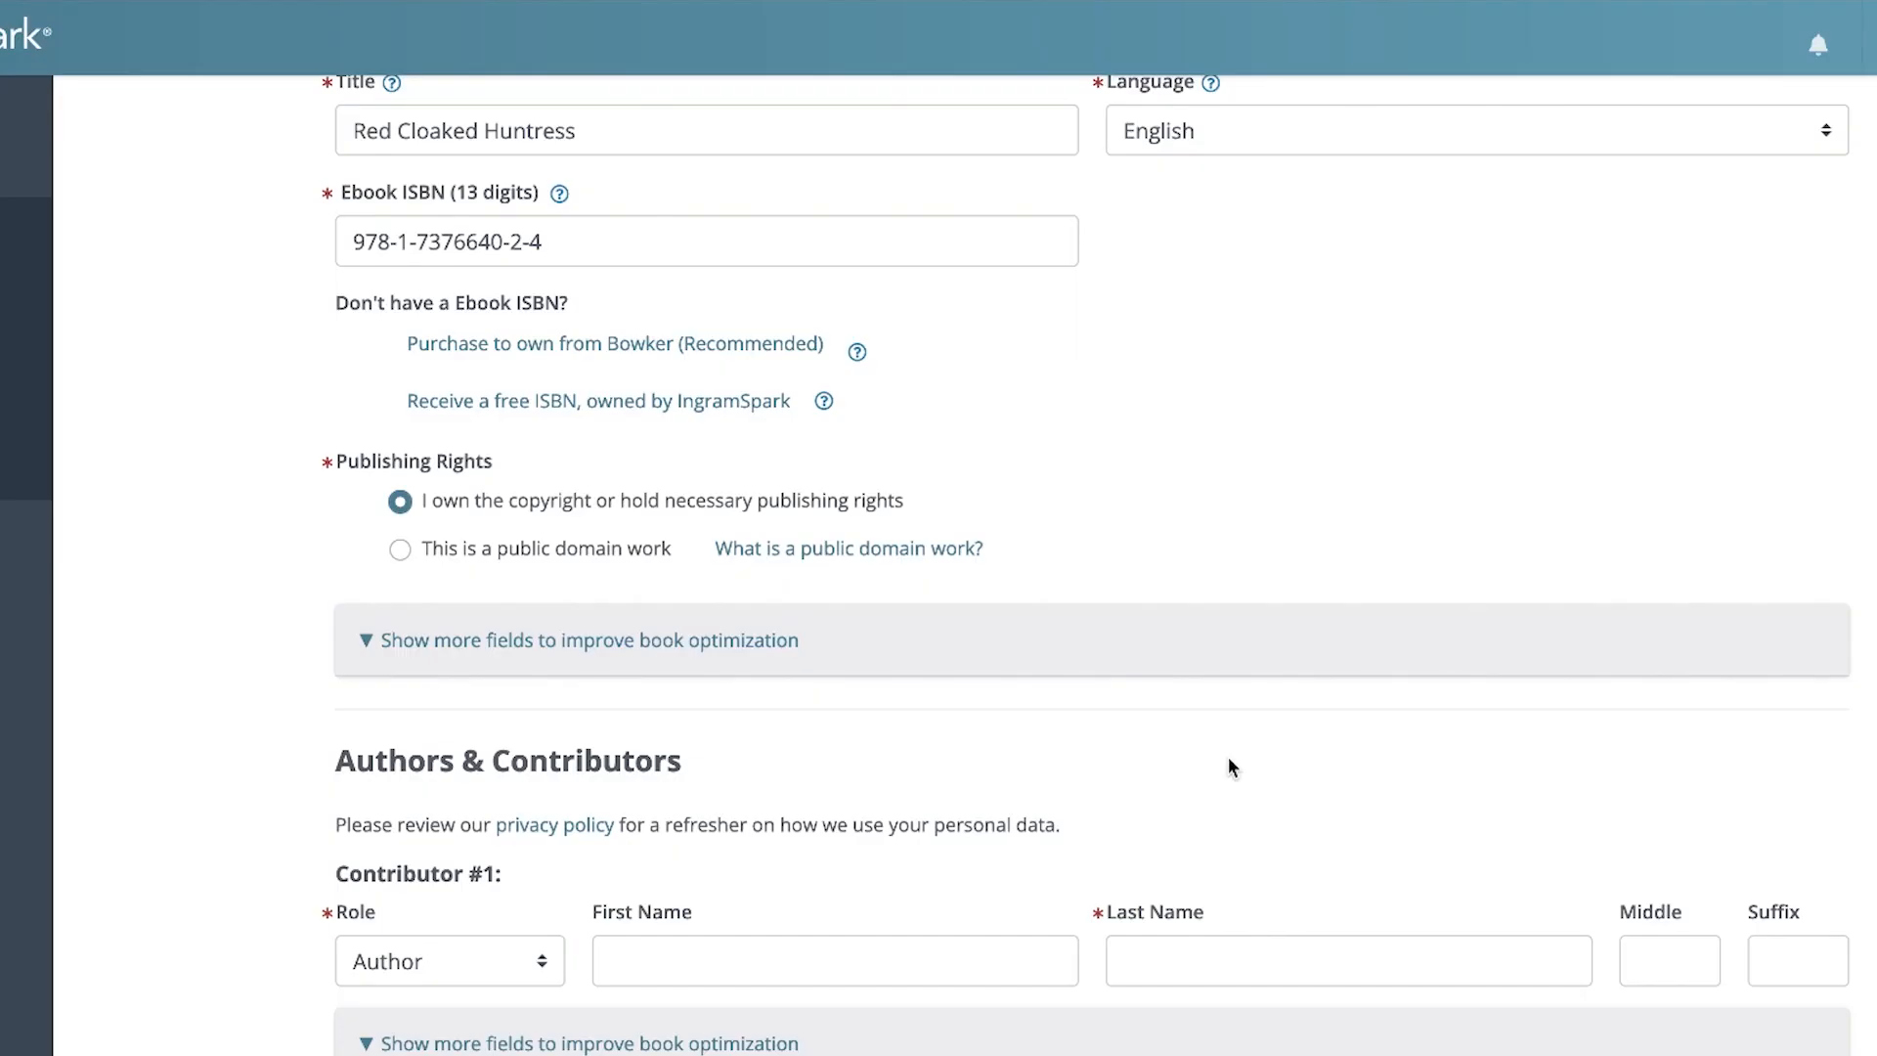
Show the additional title fields and enter A Red Riding Hood Retelling as the book subtitle
left_click(576, 670)
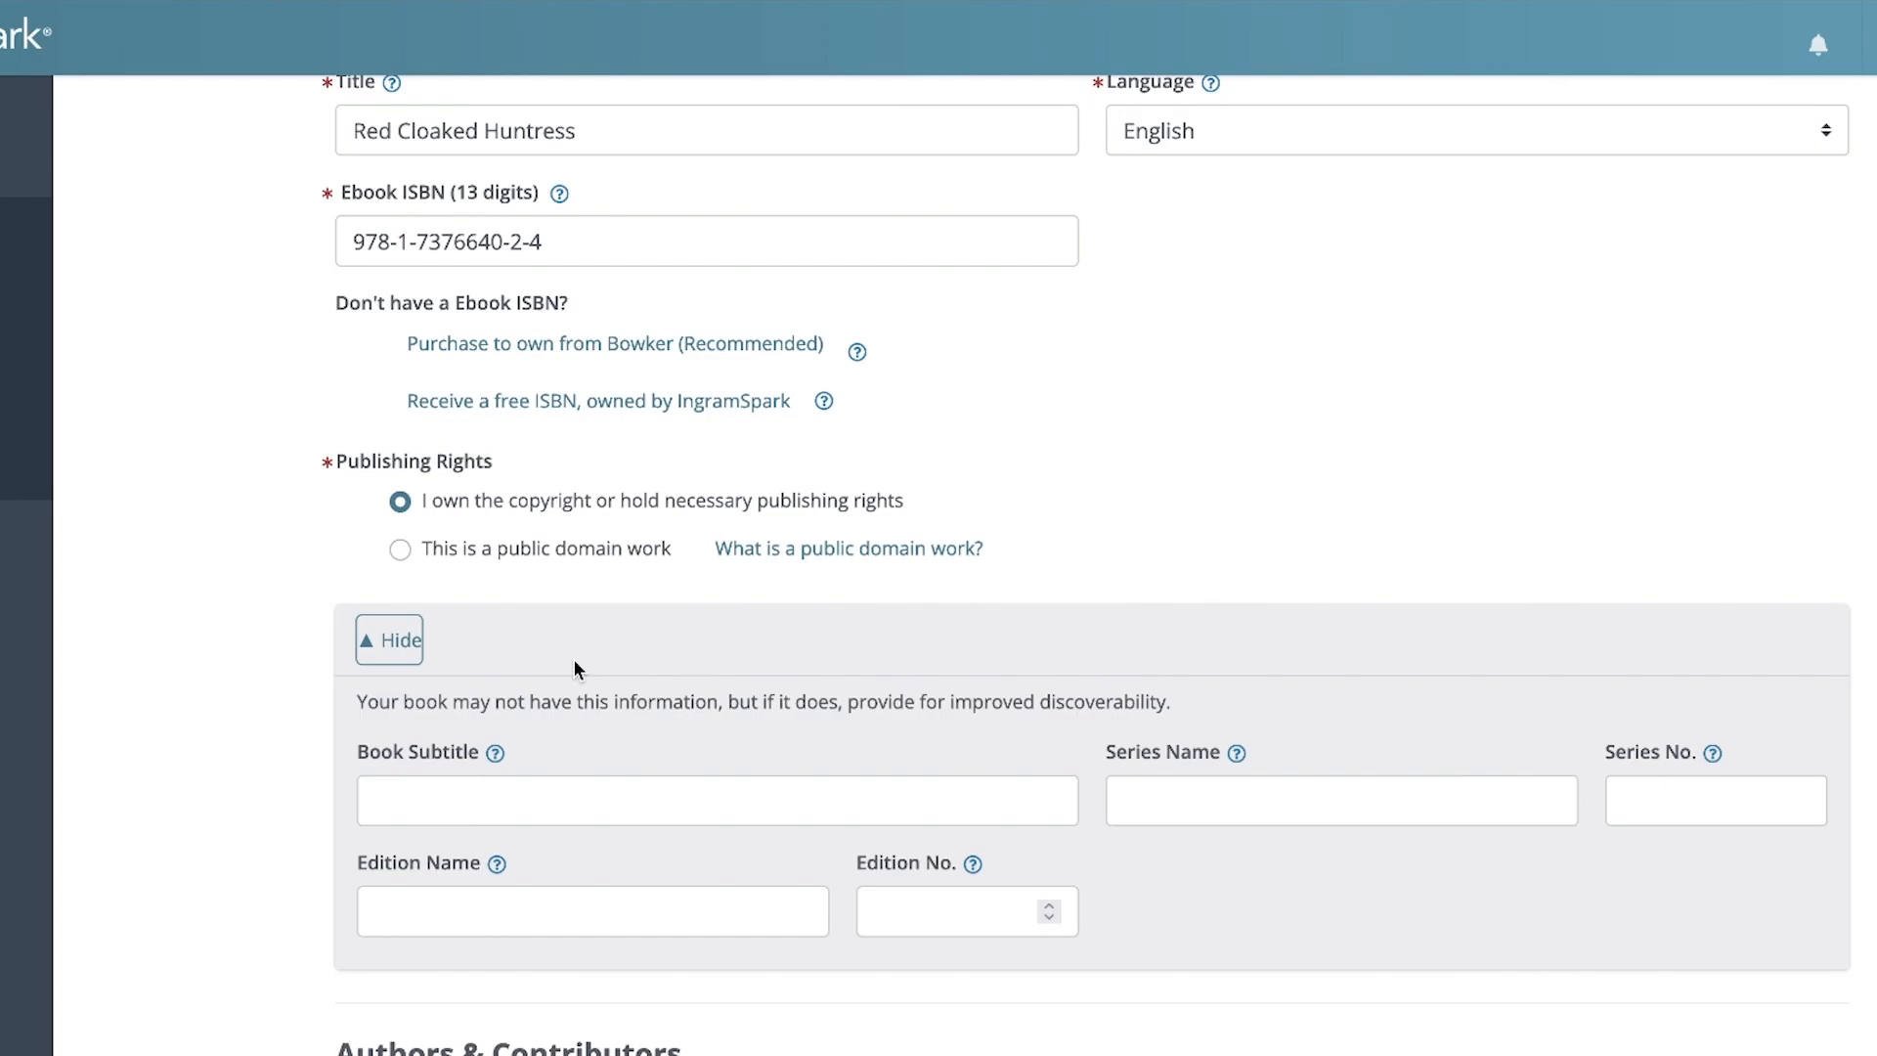
scroll(573, 659, "down", 3)
left_click(518, 492)
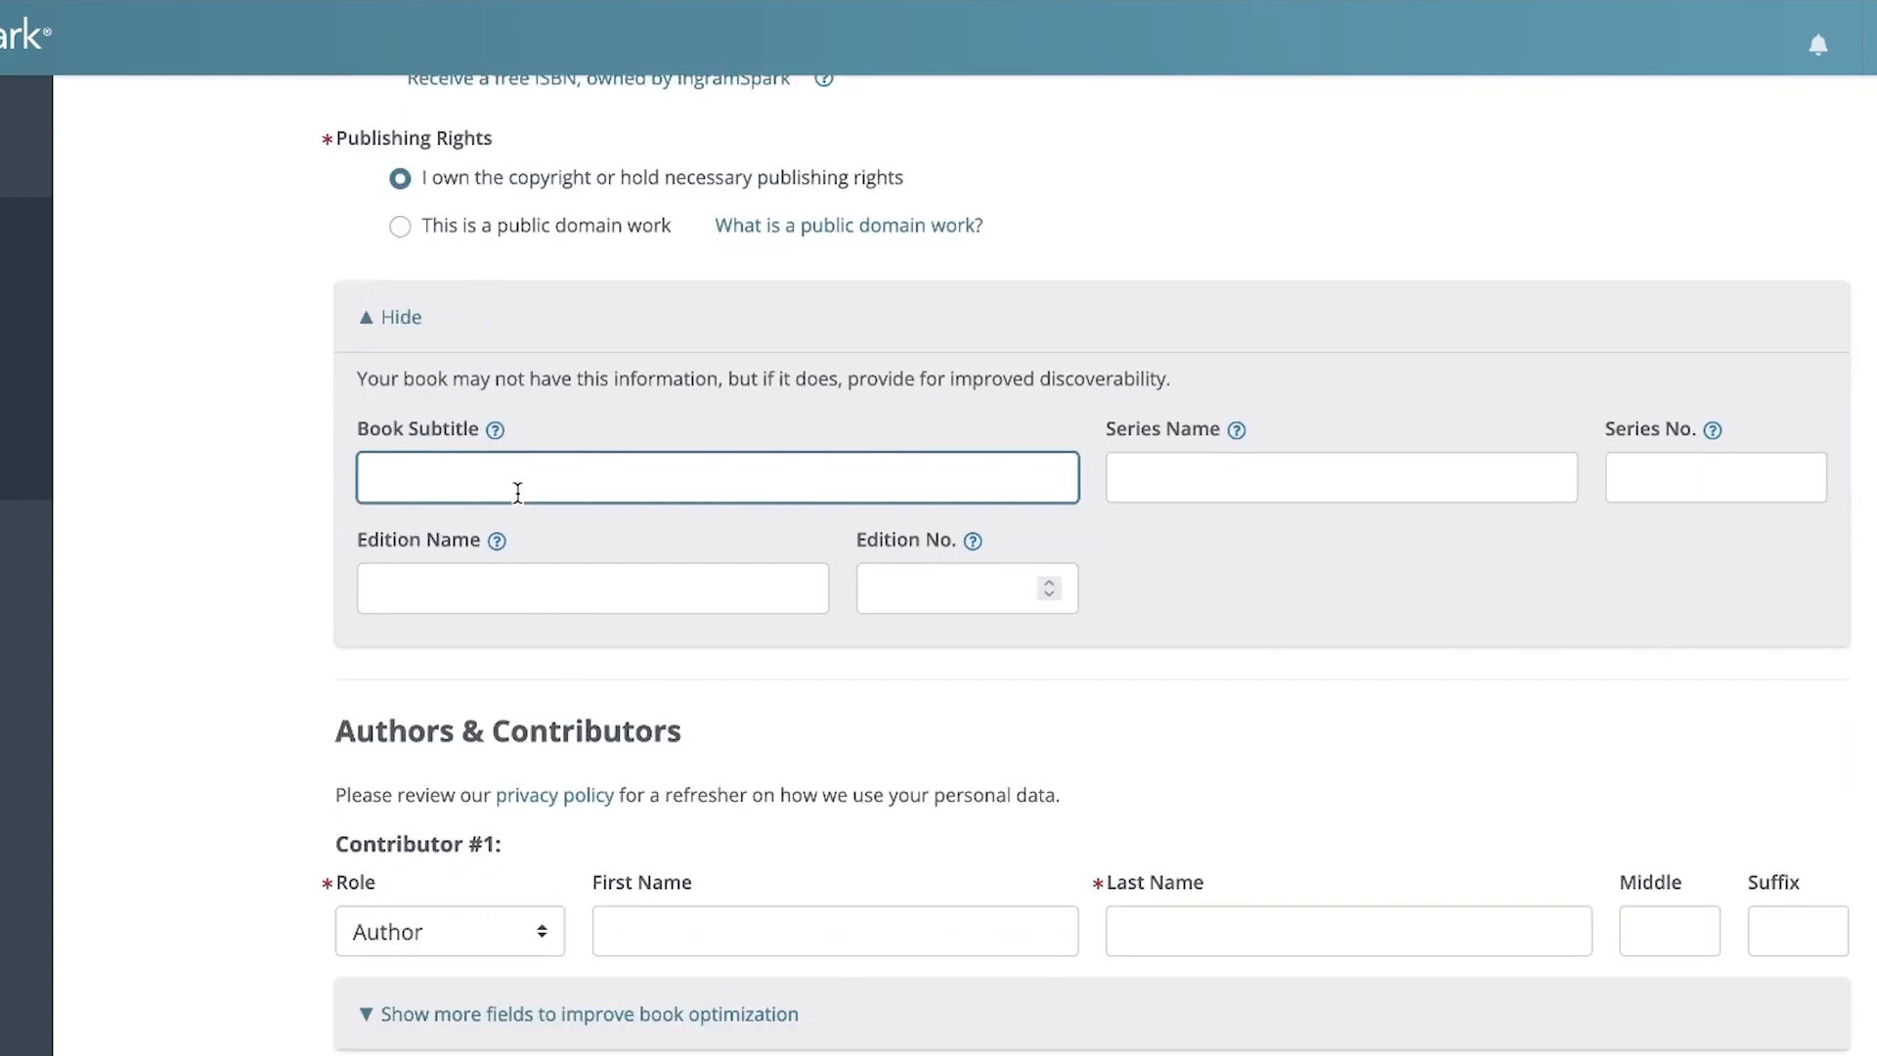
type("A Red Riding Hood Retelling")
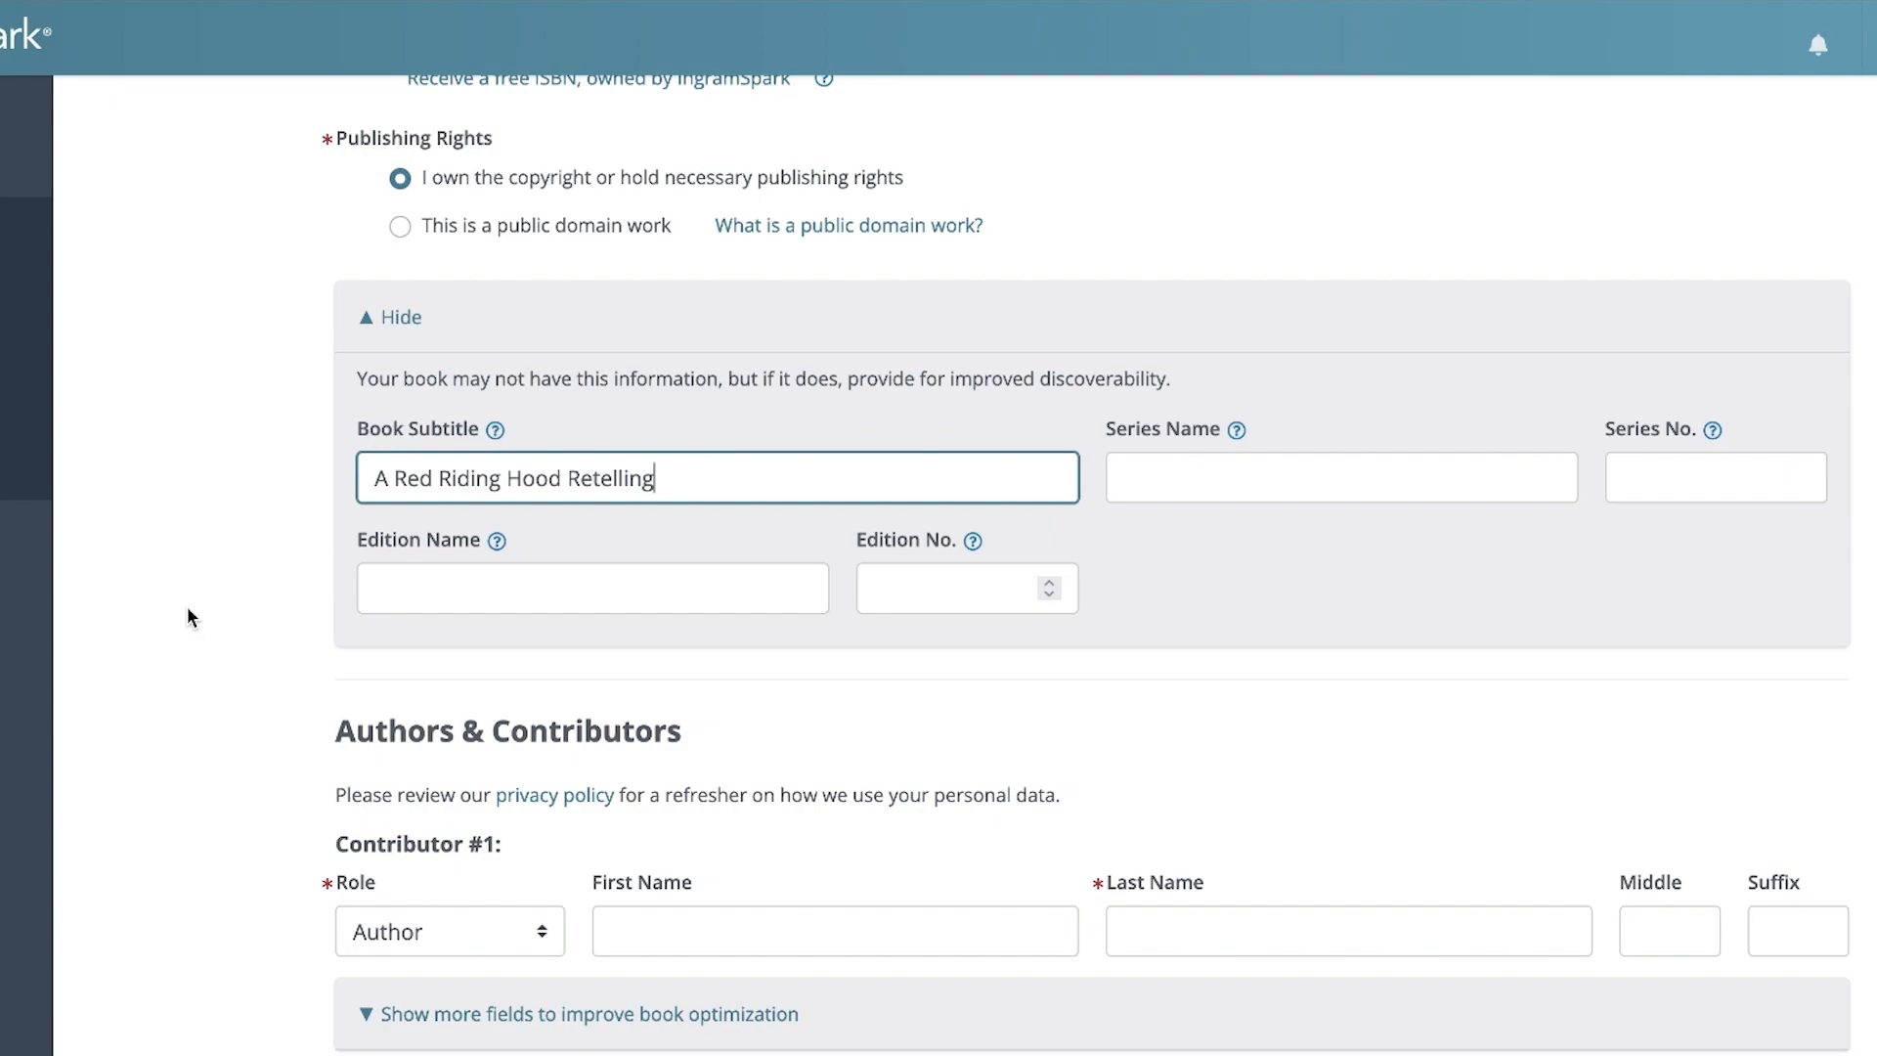
Set the series name to Chronicals of Rothum and the series number to 1, leaving the edition name empty
left_click(1159, 489)
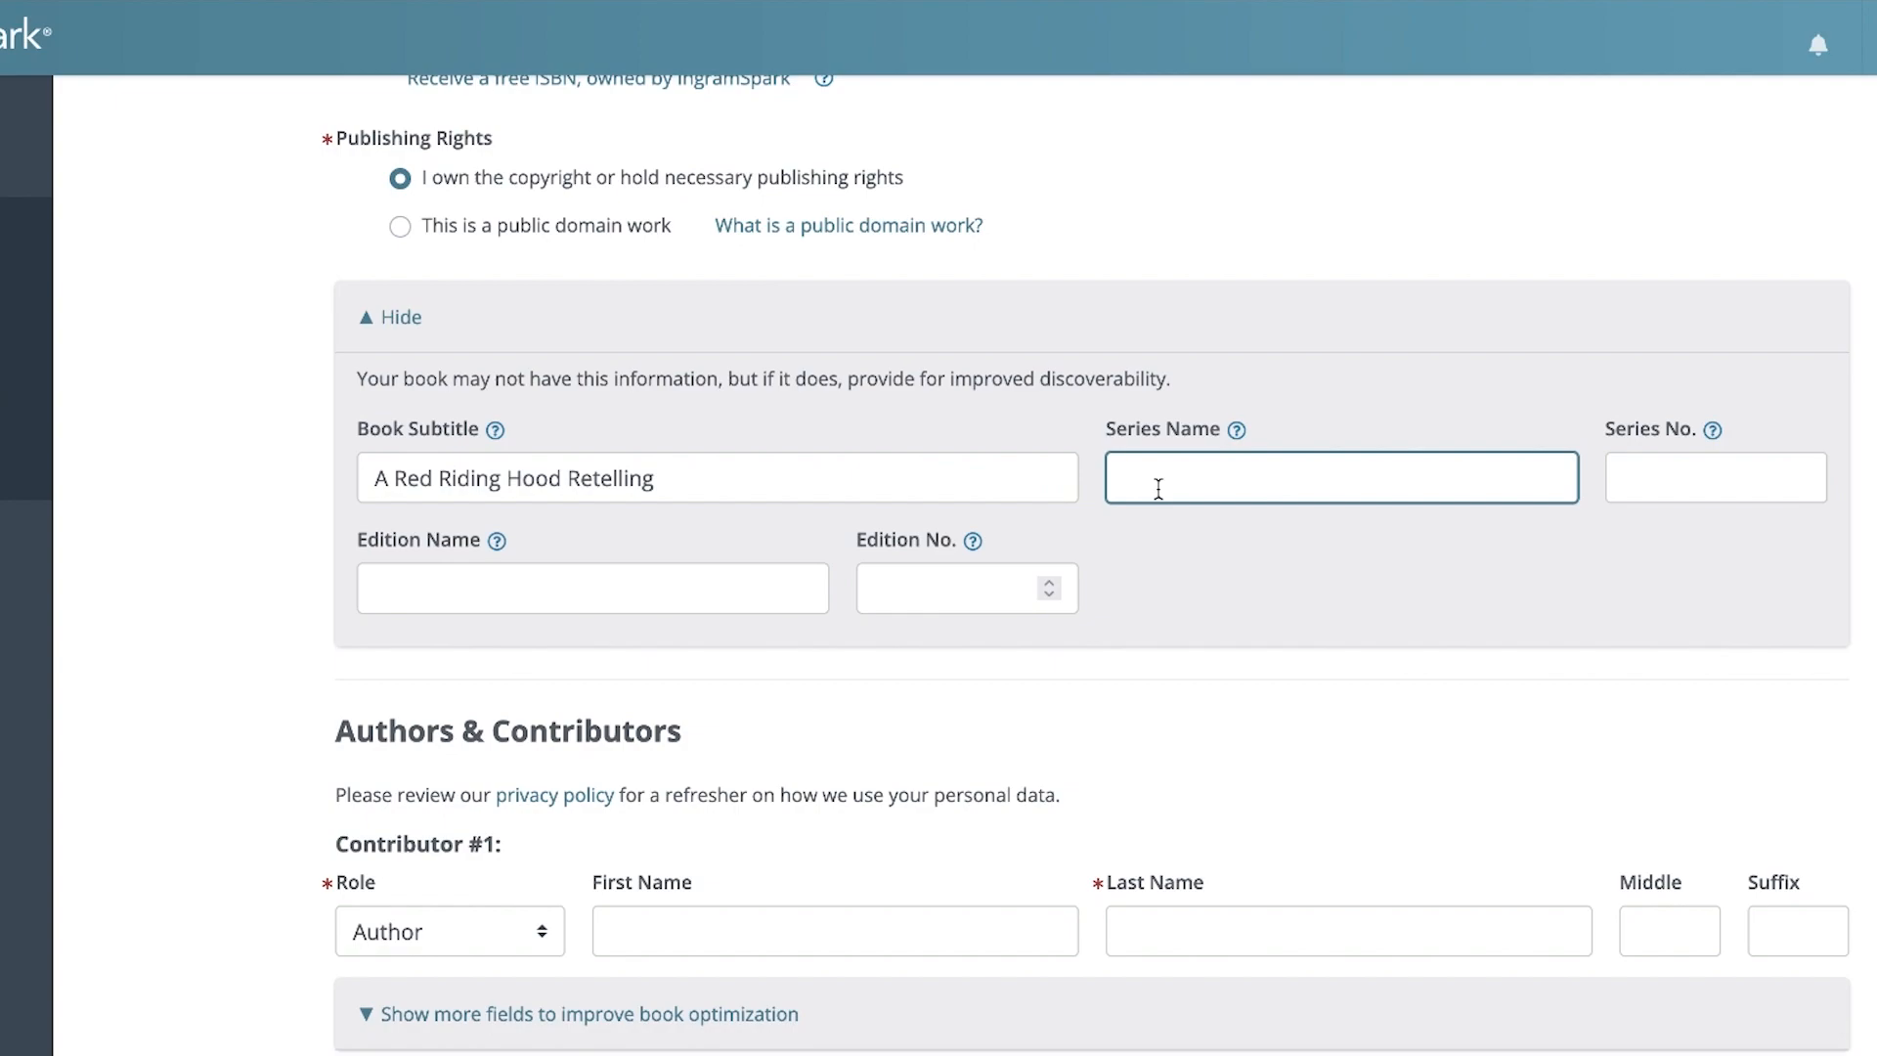
type("Chronicals of Rothum")
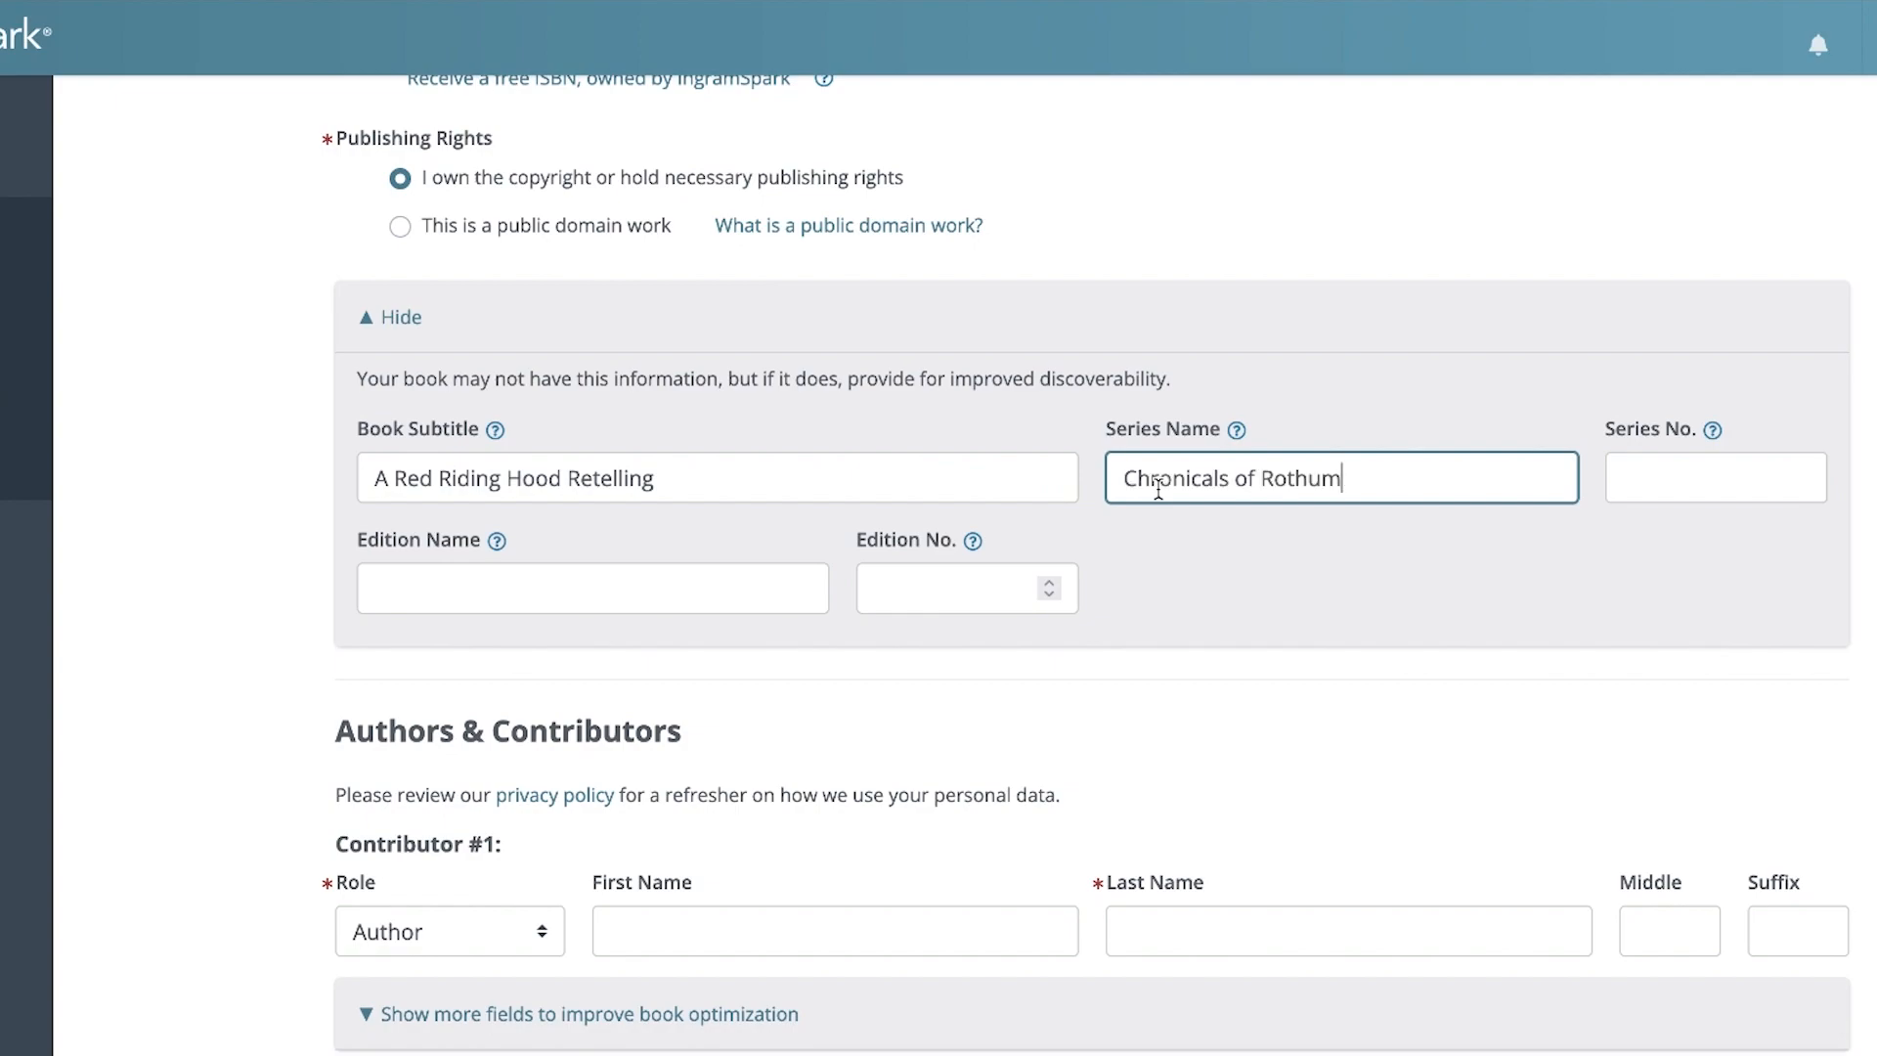
left_click(1706, 477)
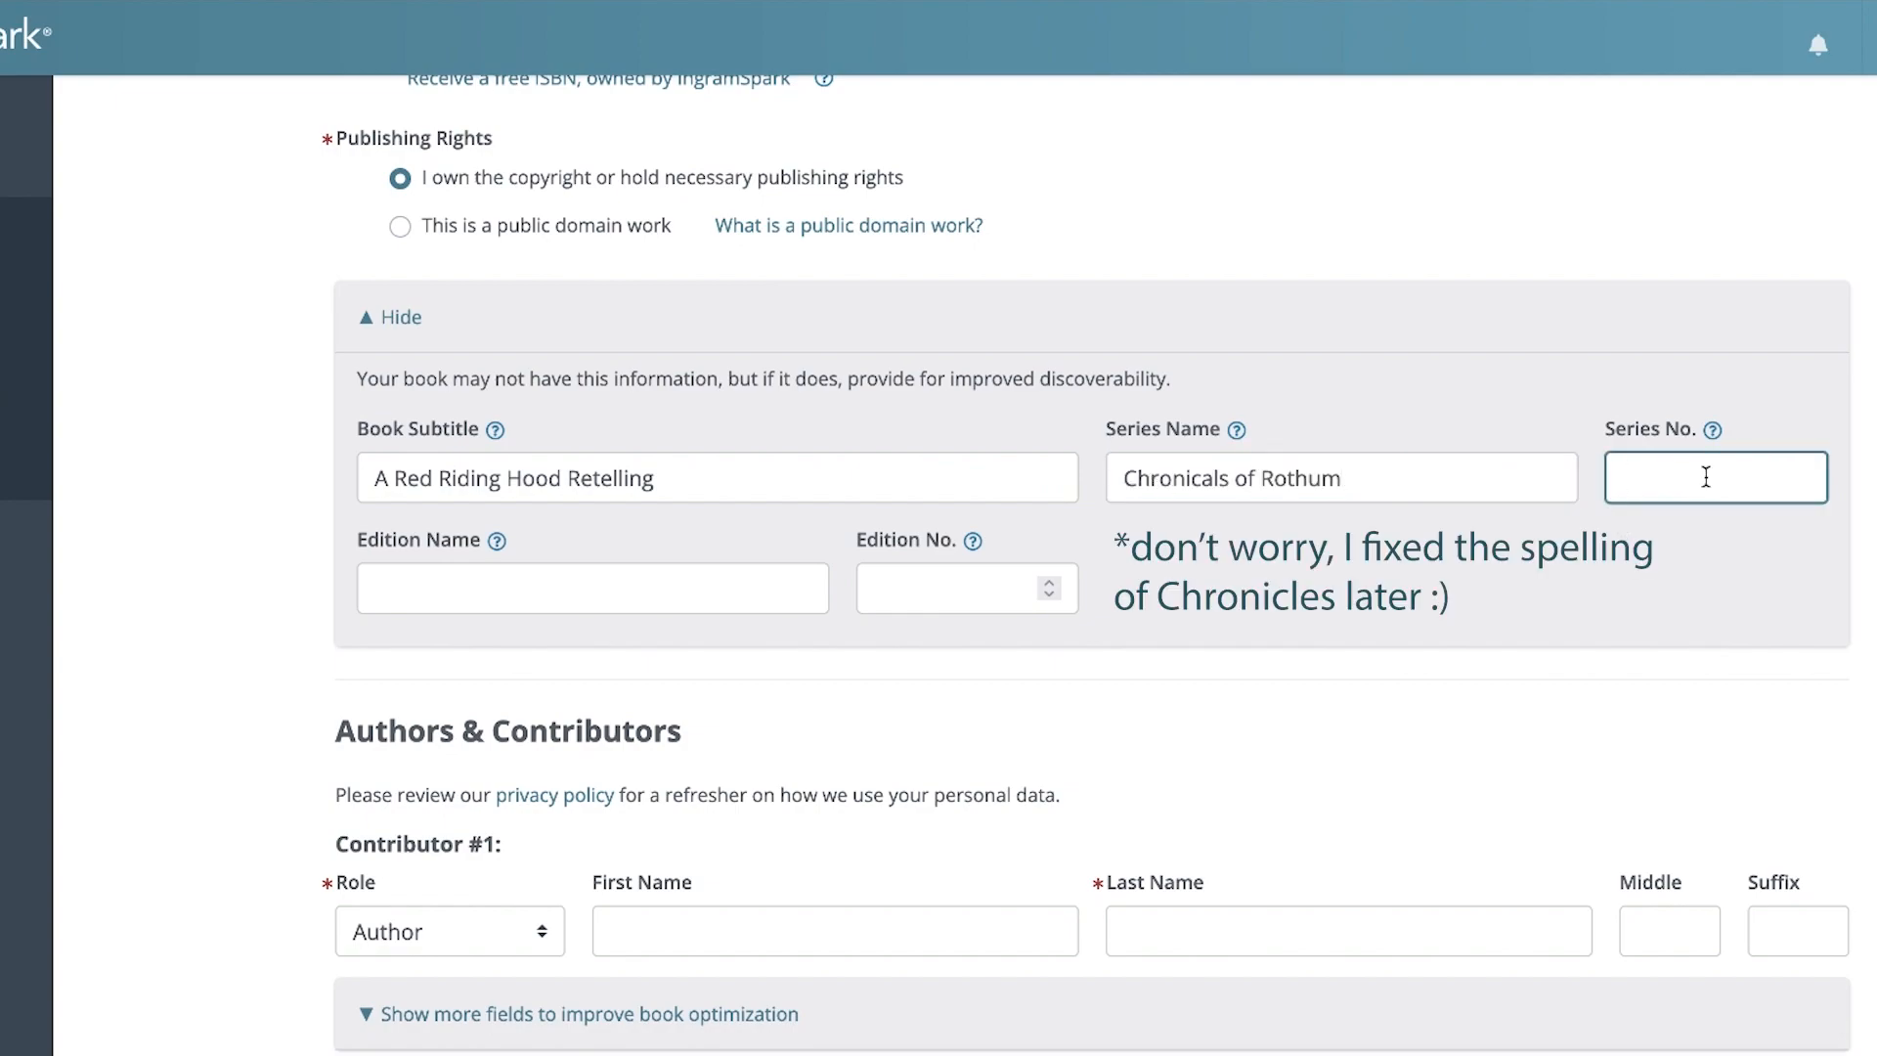
type("1")
left_click(739, 591)
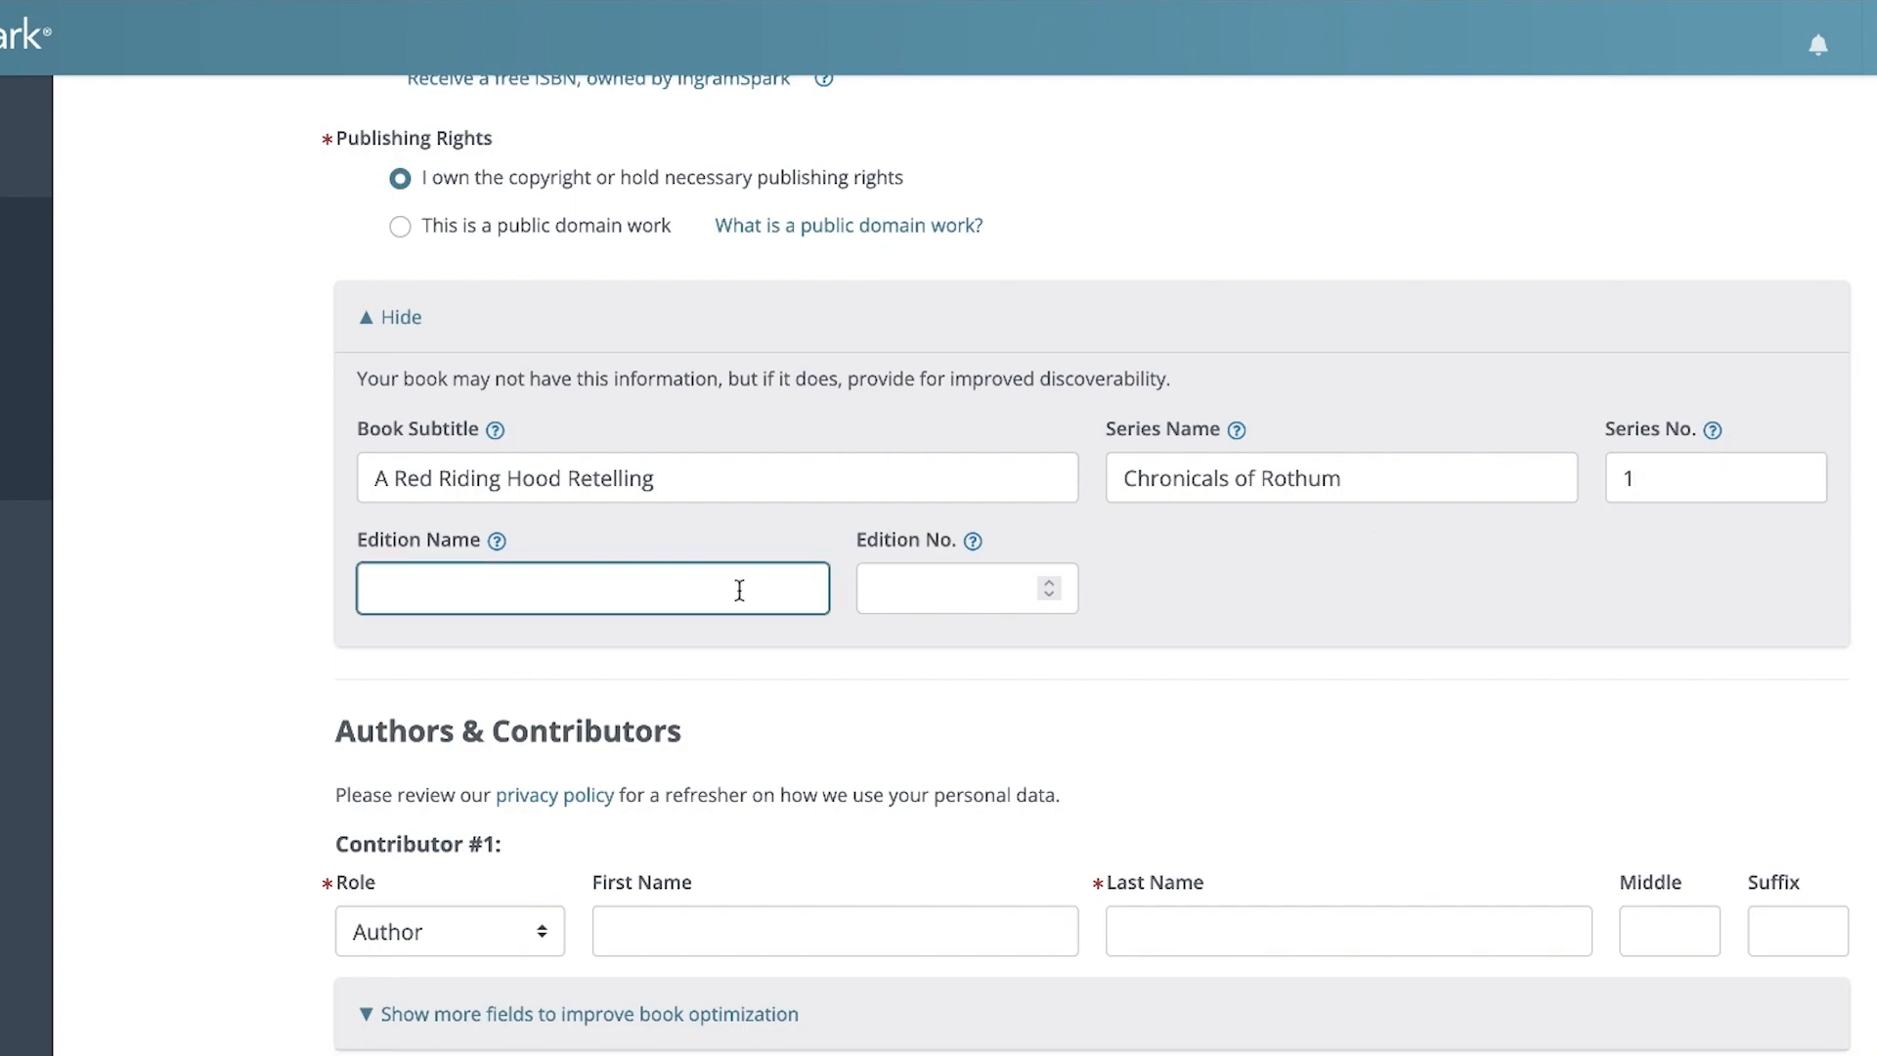
left_click(184, 696)
Enter the author's first and last name for the first contributor
scroll(184, 697, "down", 1)
scroll(183, 694, "down", 4)
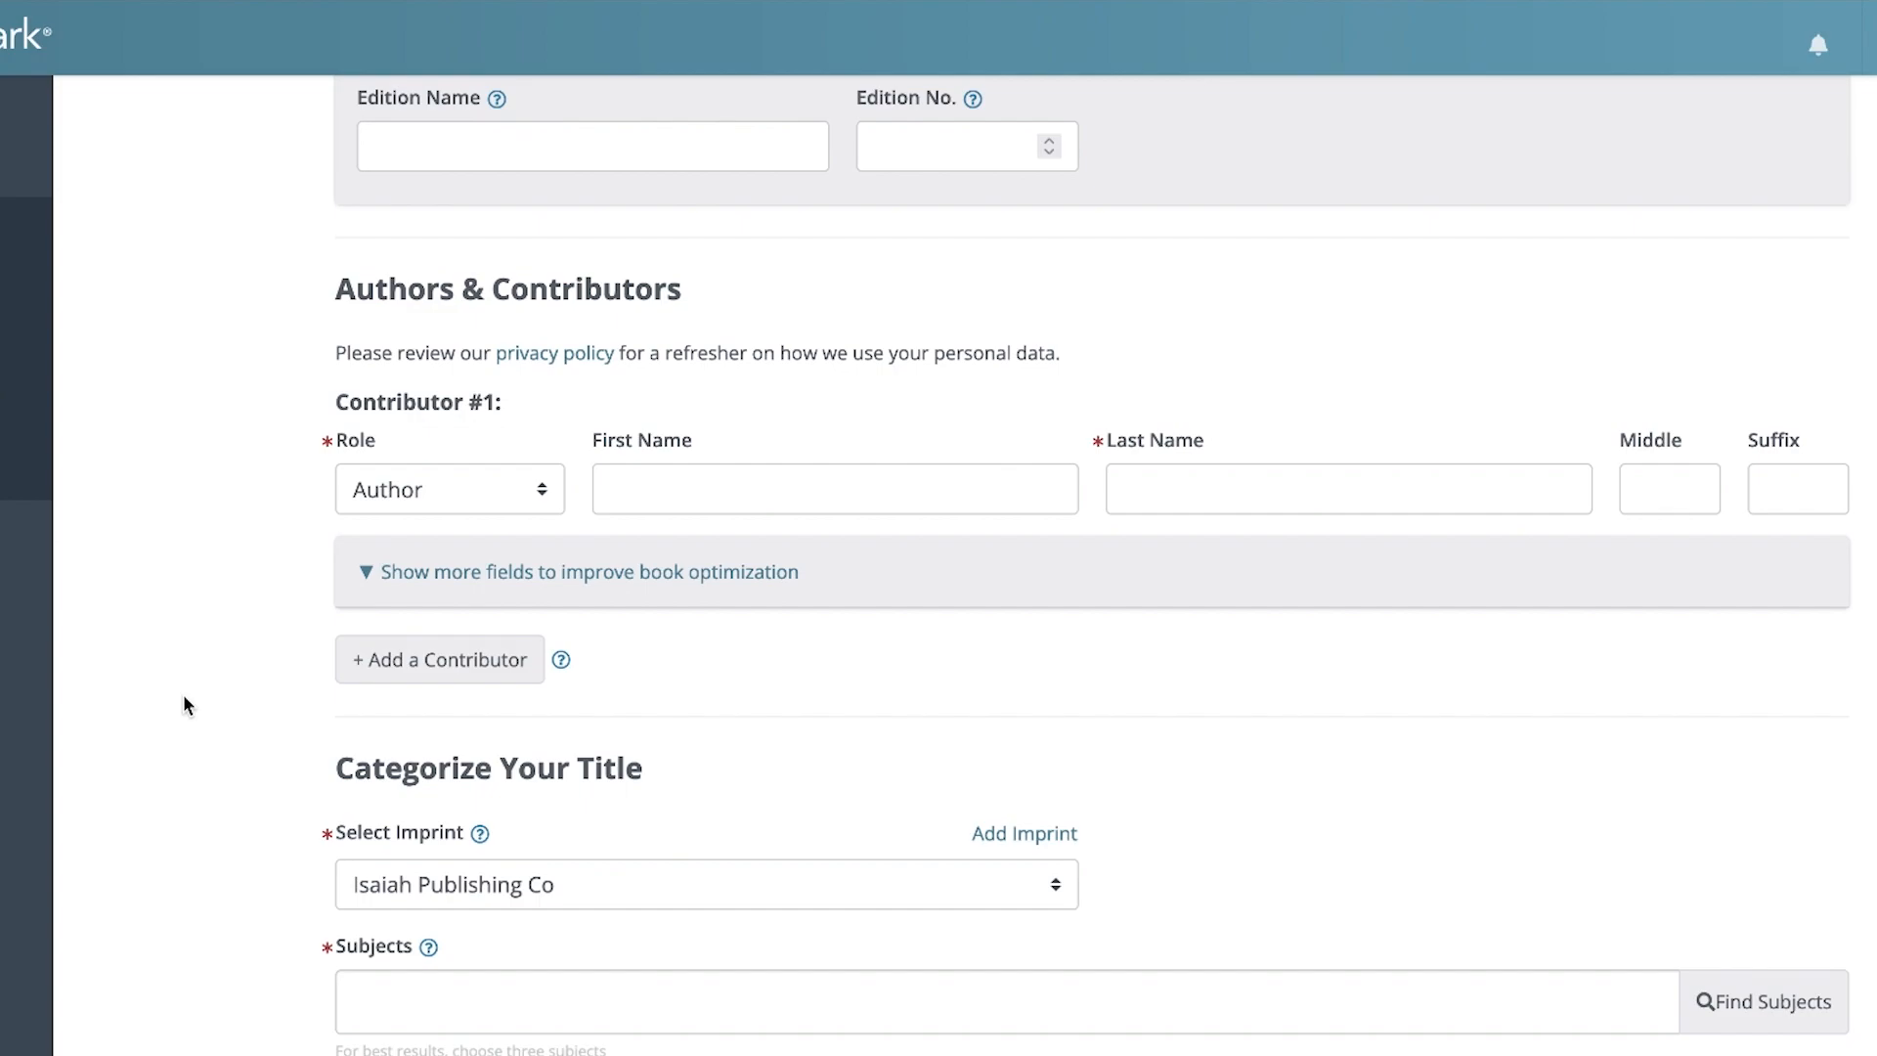
left_click(623, 496)
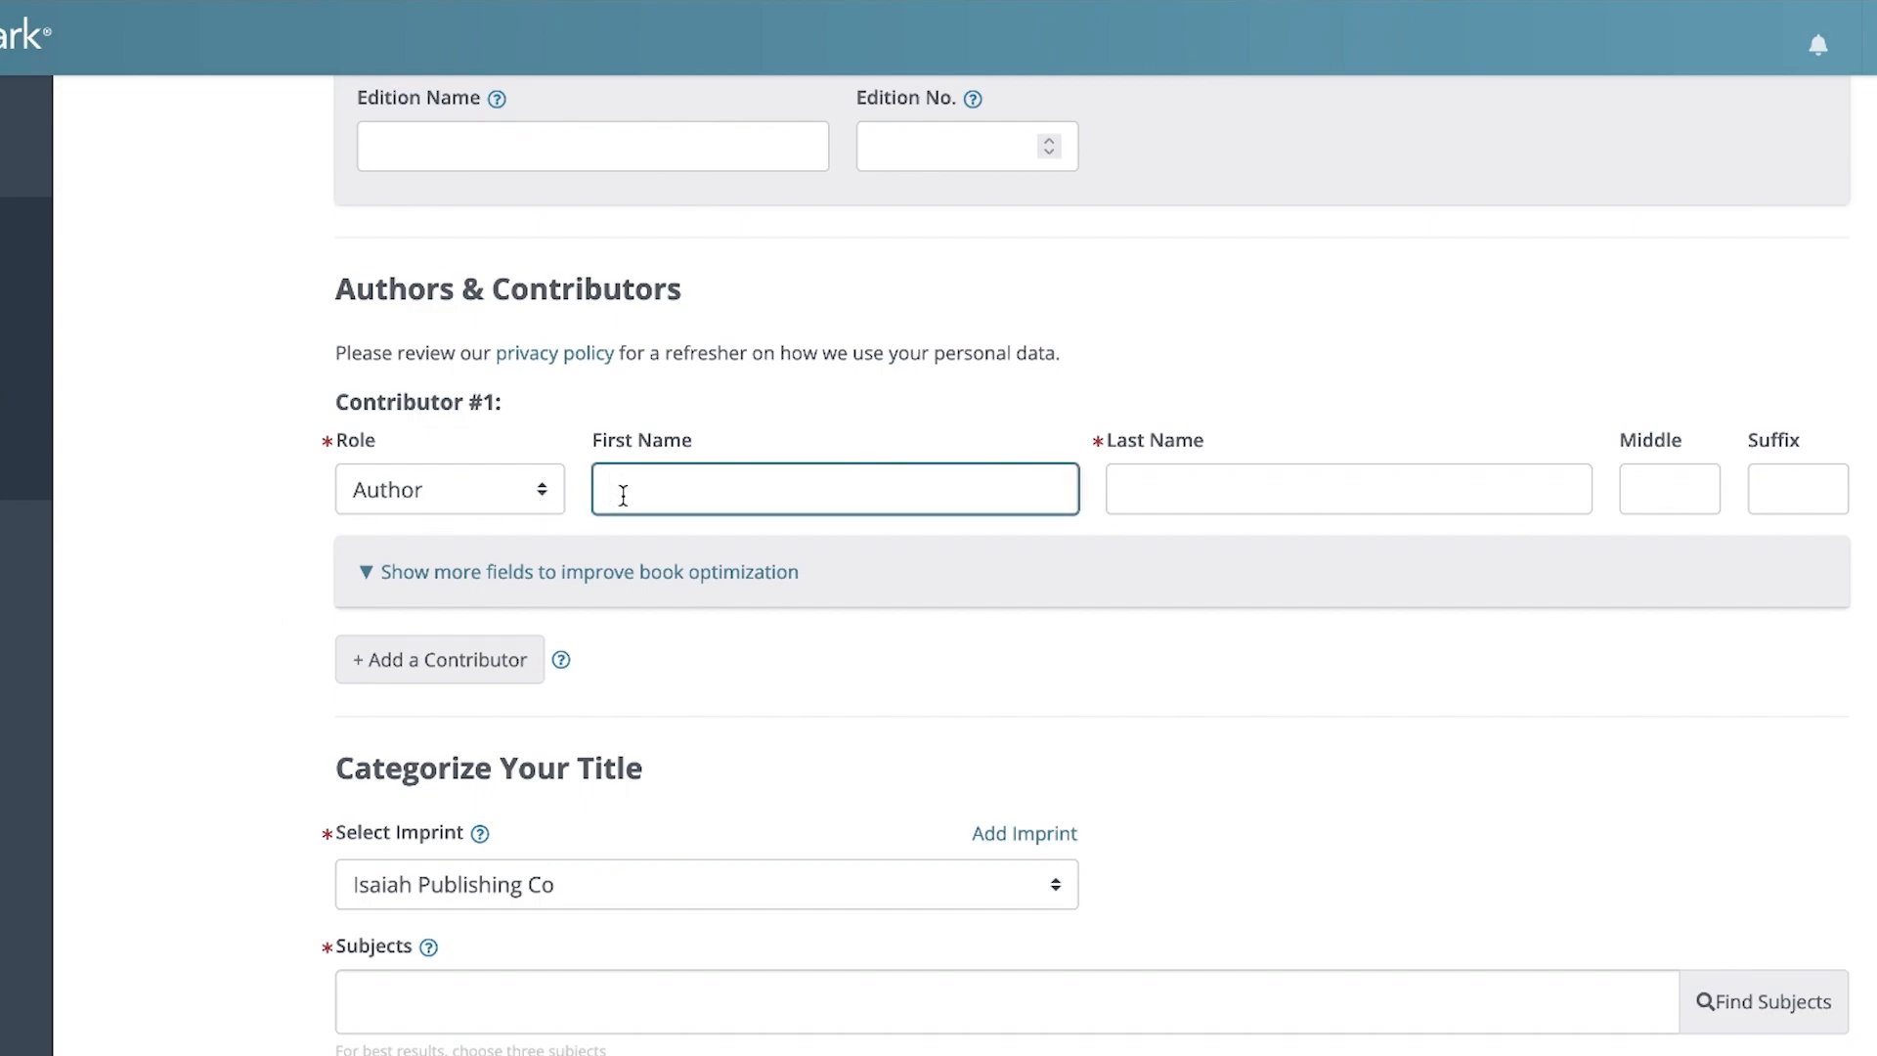
type("Erika")
key("Tab")
type("Harken")
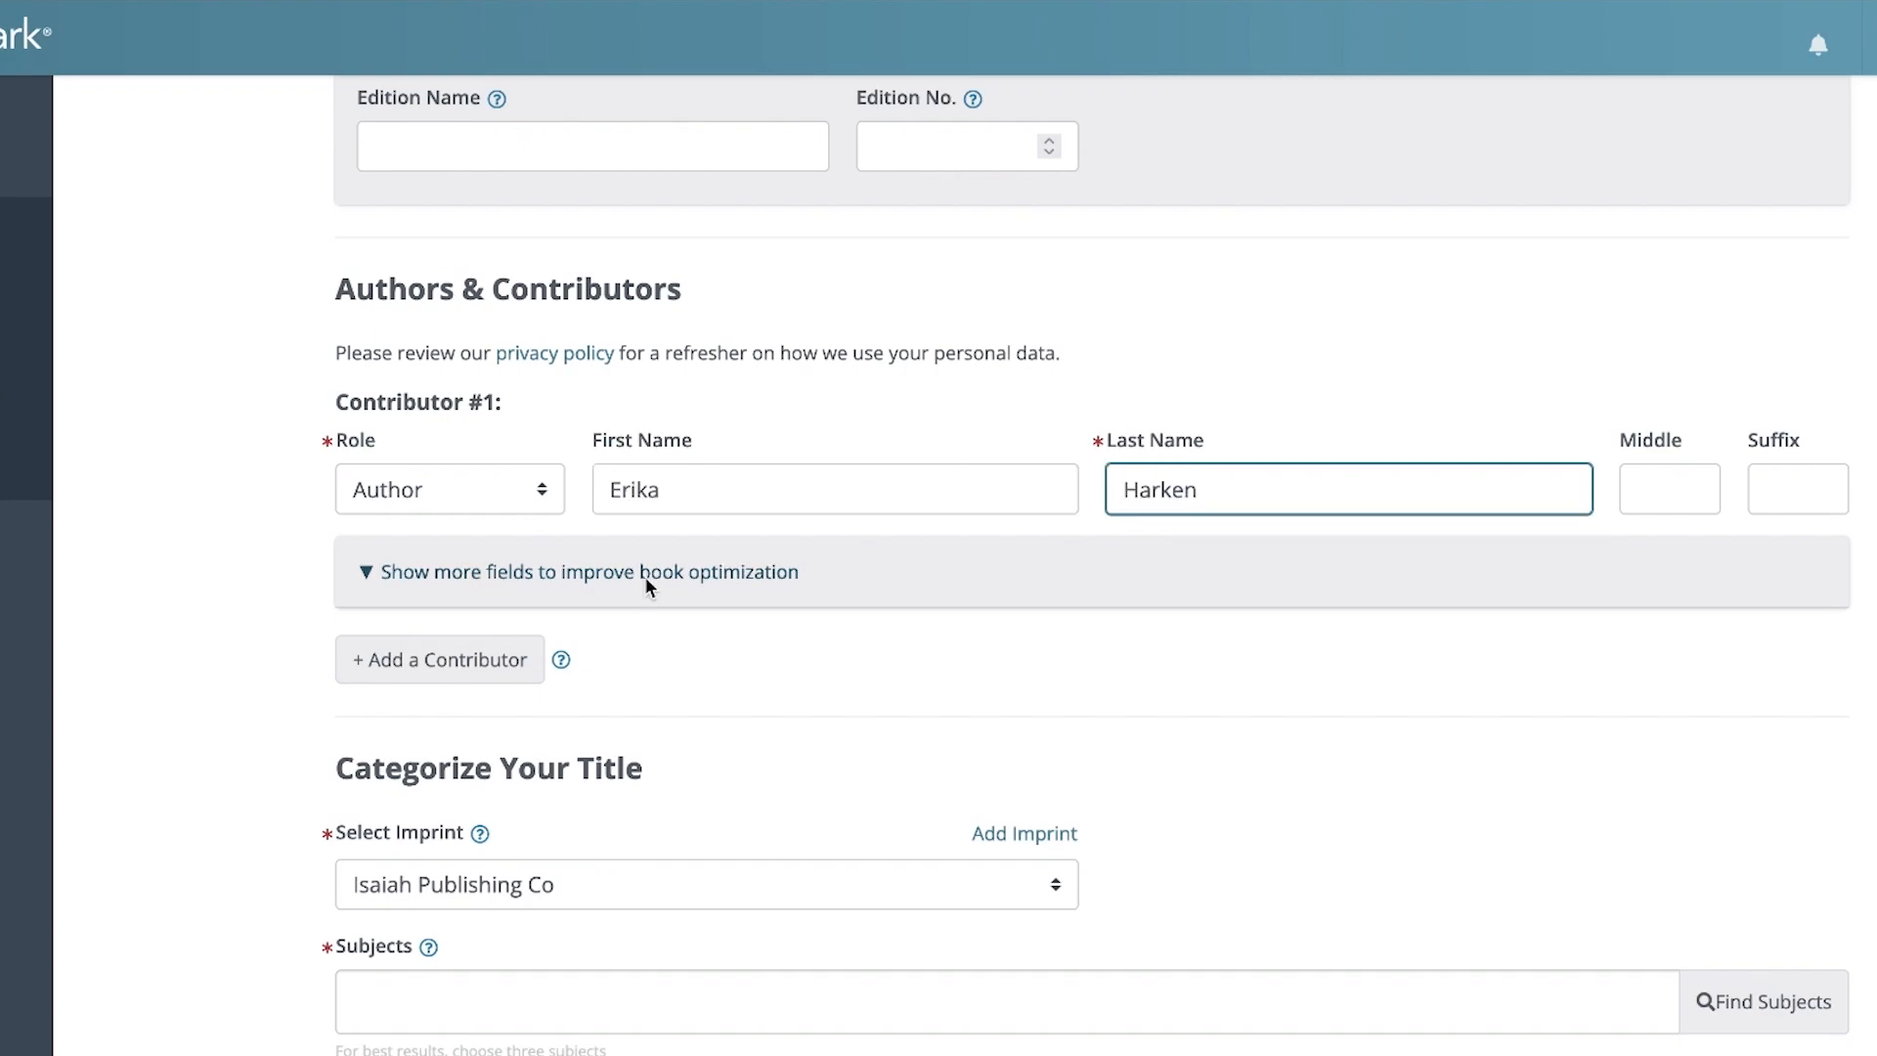
Show the contributor's additional fields, set the location to United States, Michigan, and fill in the author biography
left_click(645, 577)
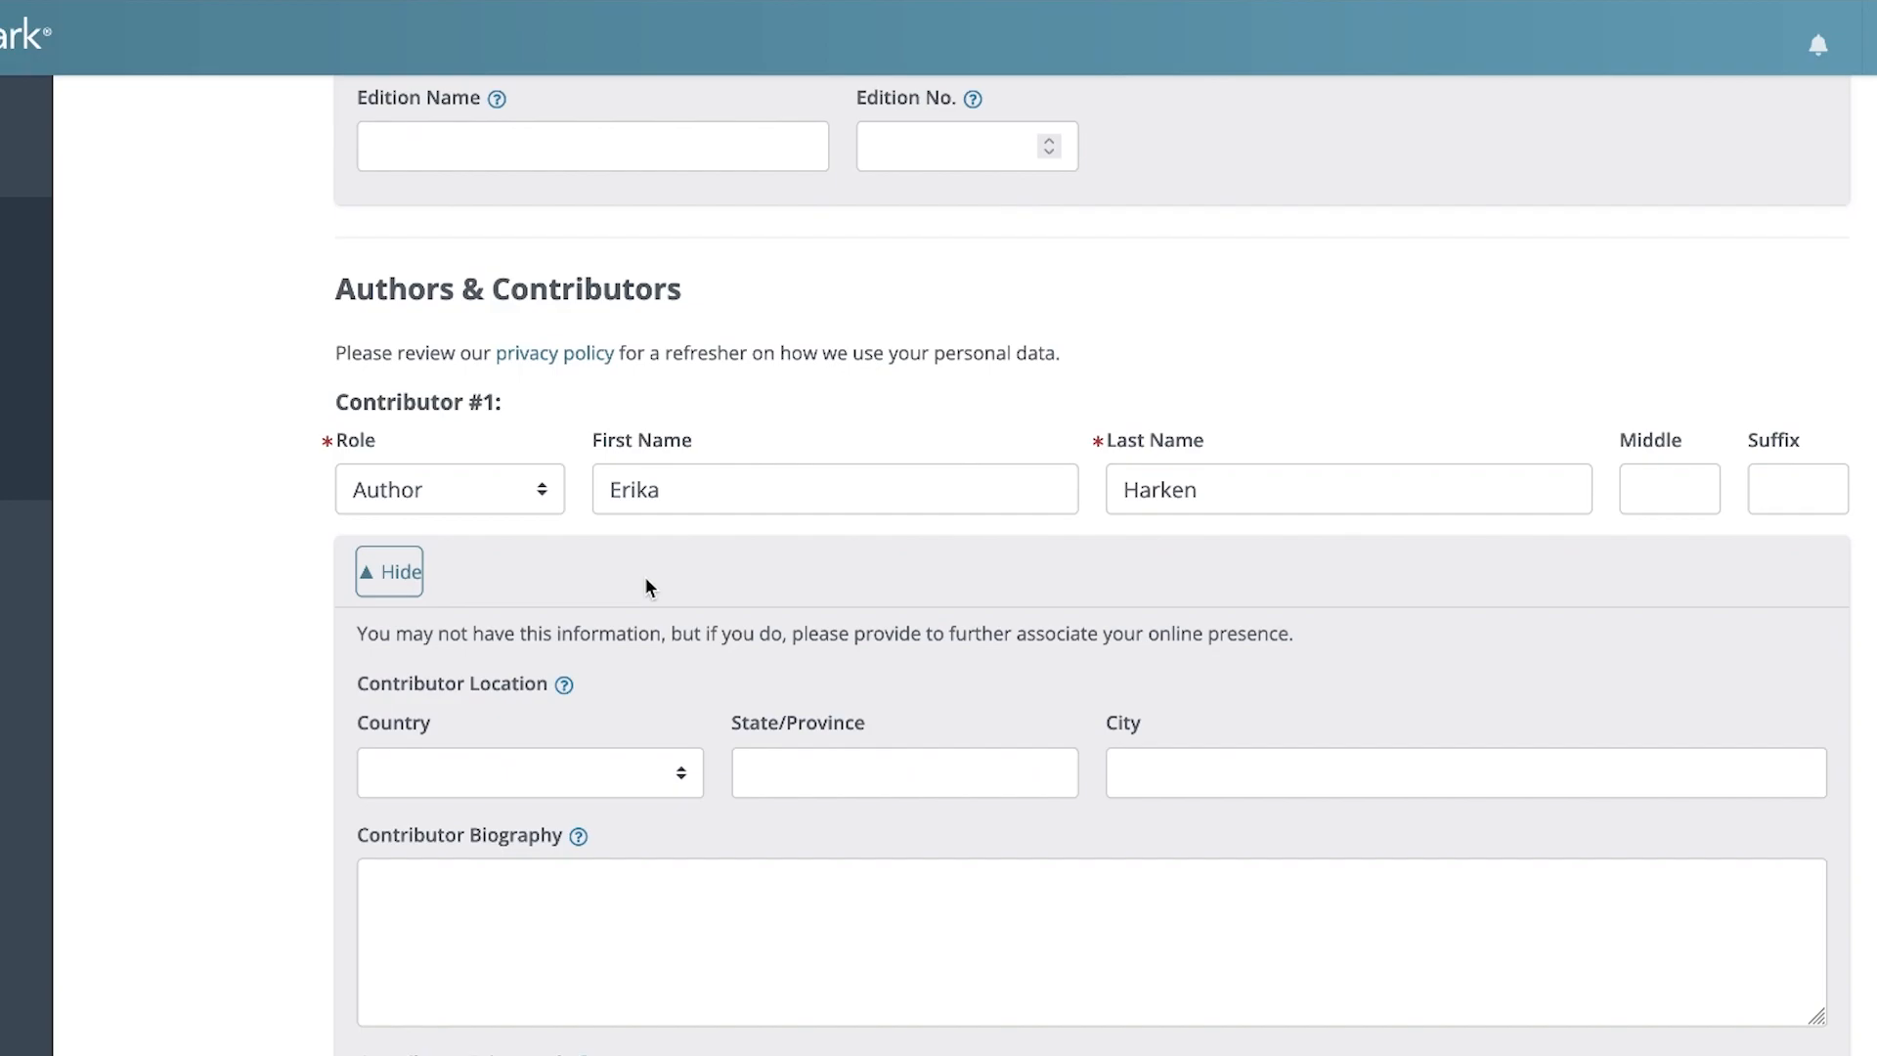
scroll(645, 584, "down", 3)
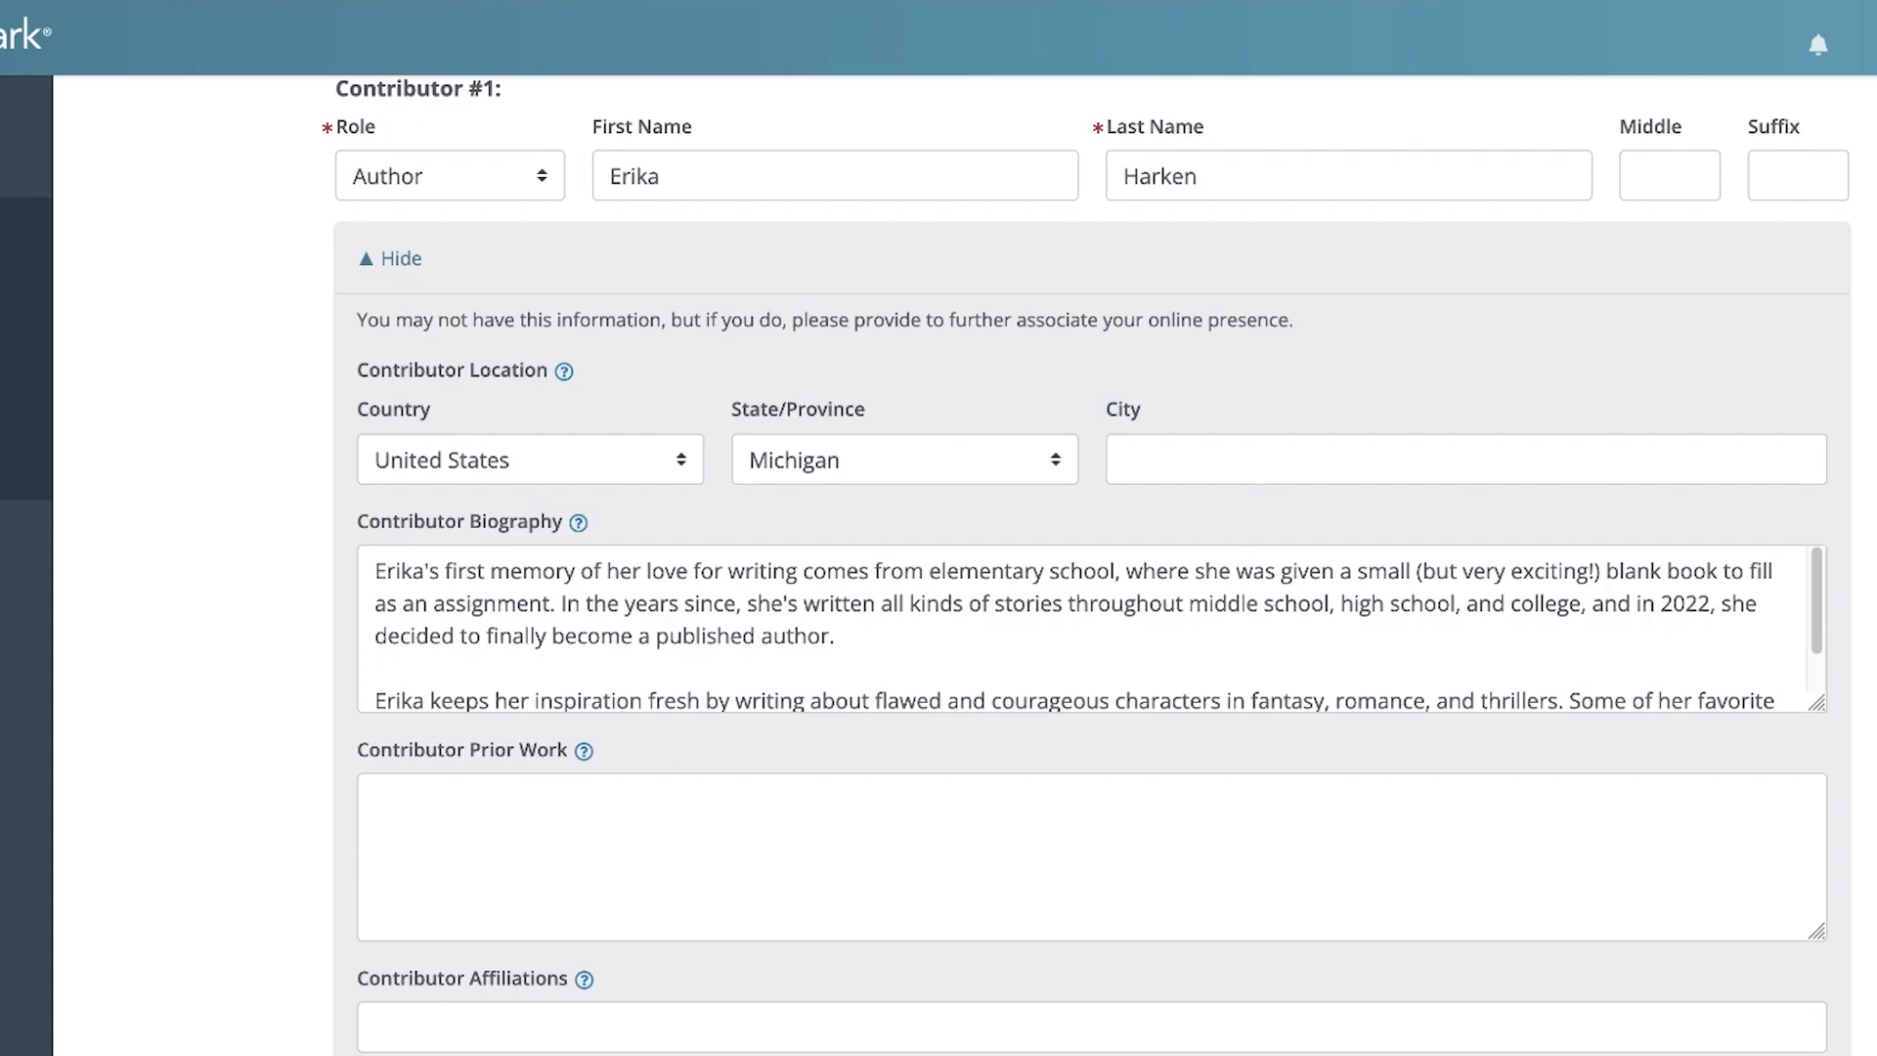
Set the title's imprint to Verum Ficta Press
scroll(958, 474, "down", 7)
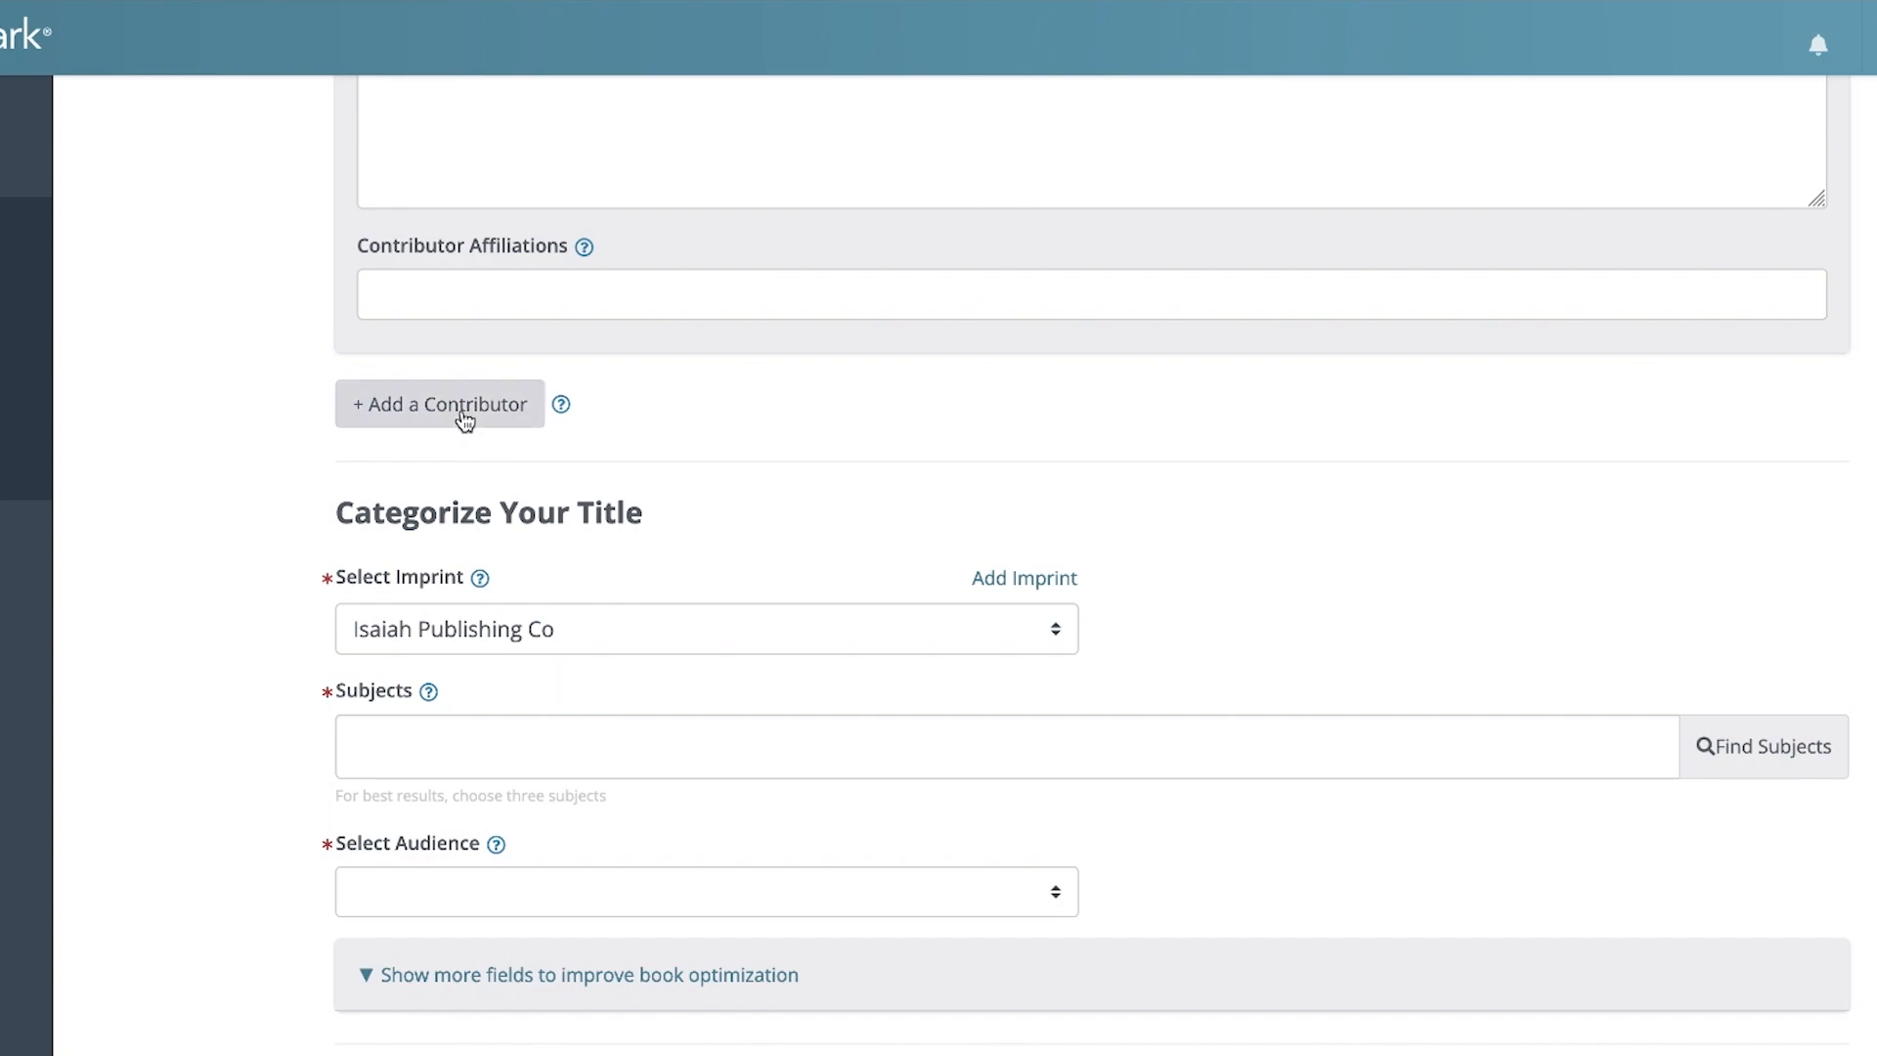
scroll(245, 680, "down", 2)
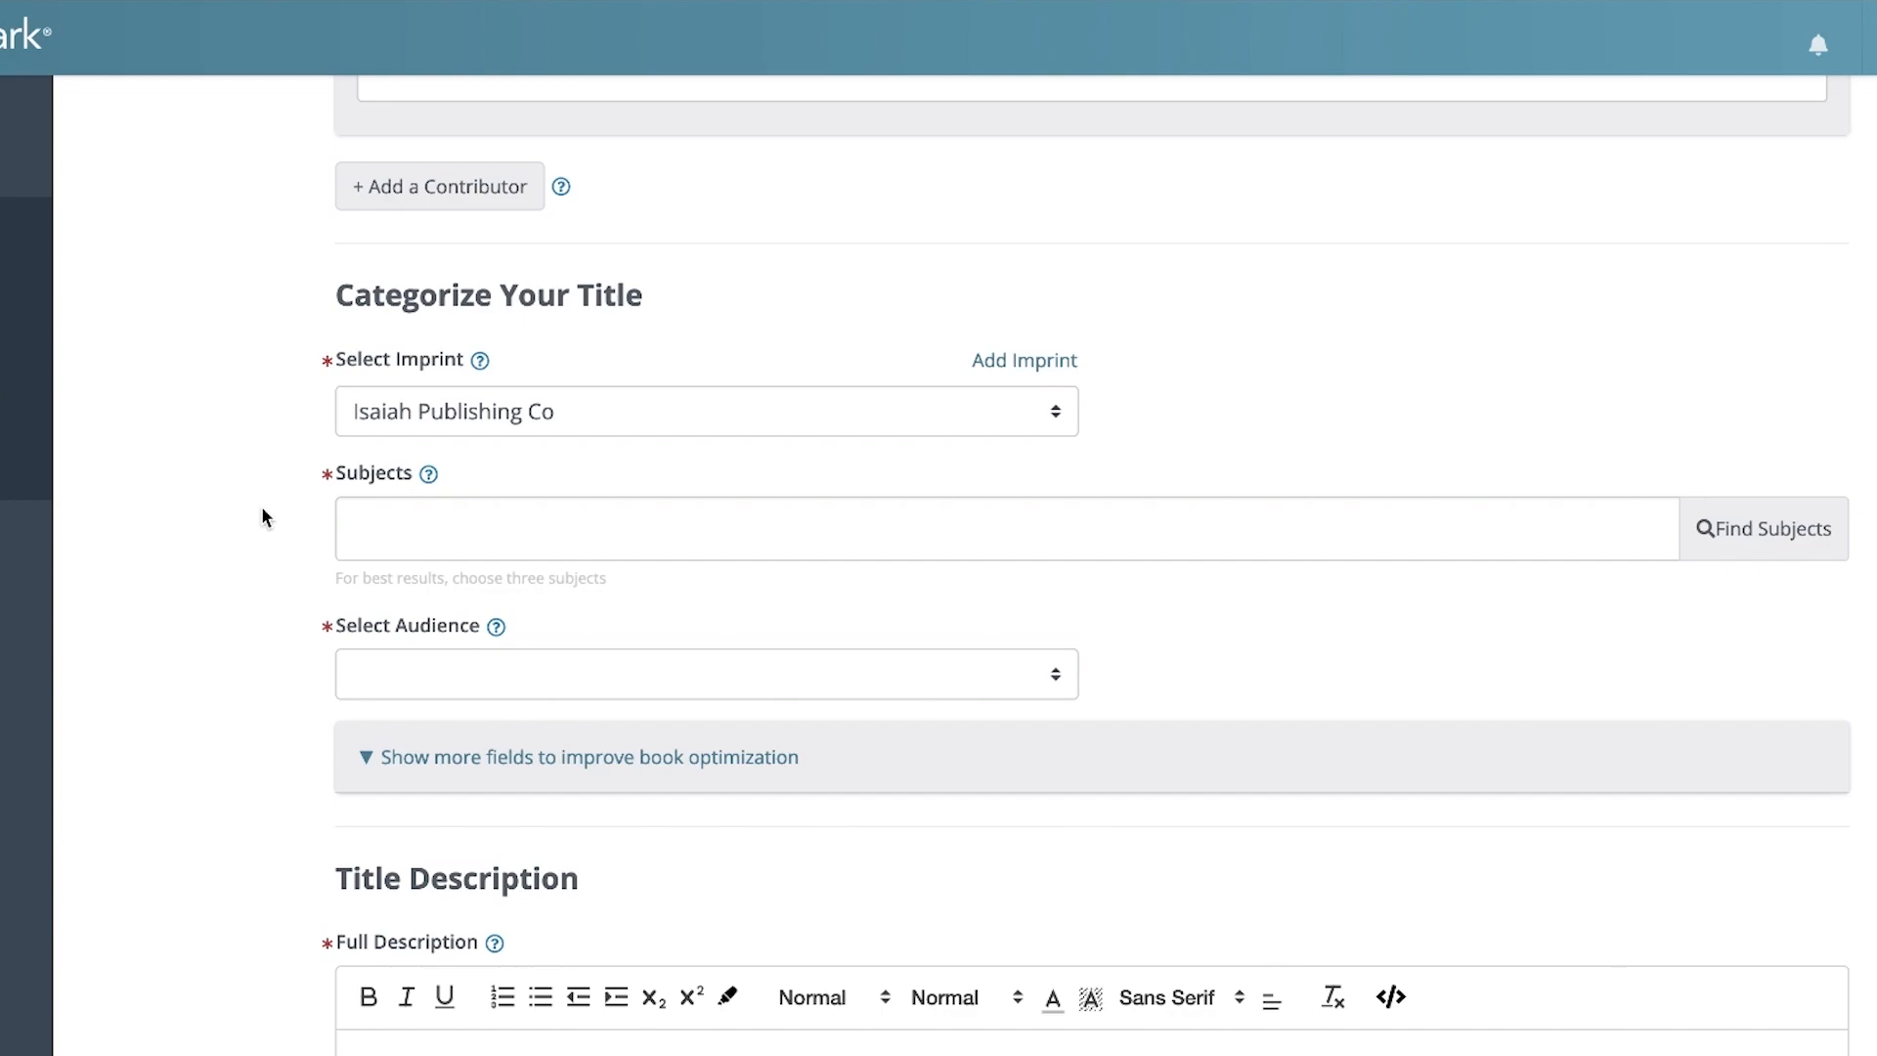
left_click(481, 428)
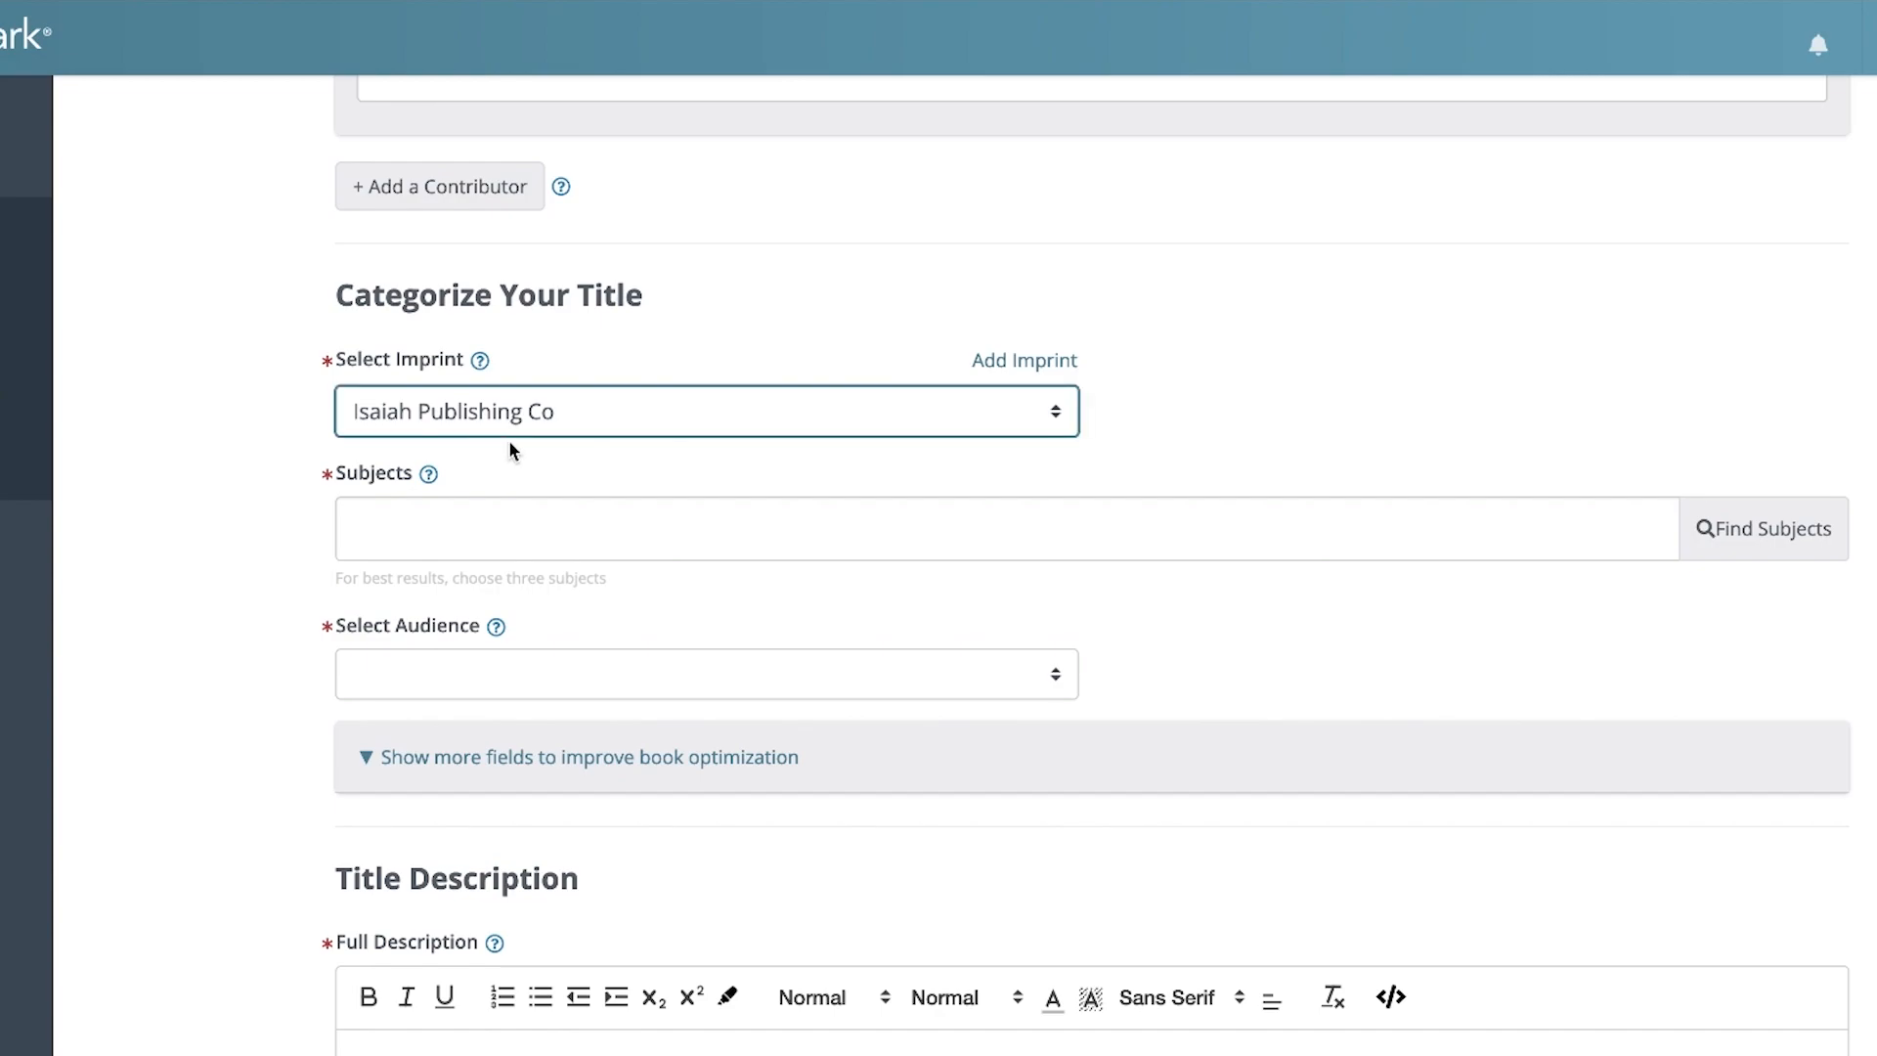
key("Down")
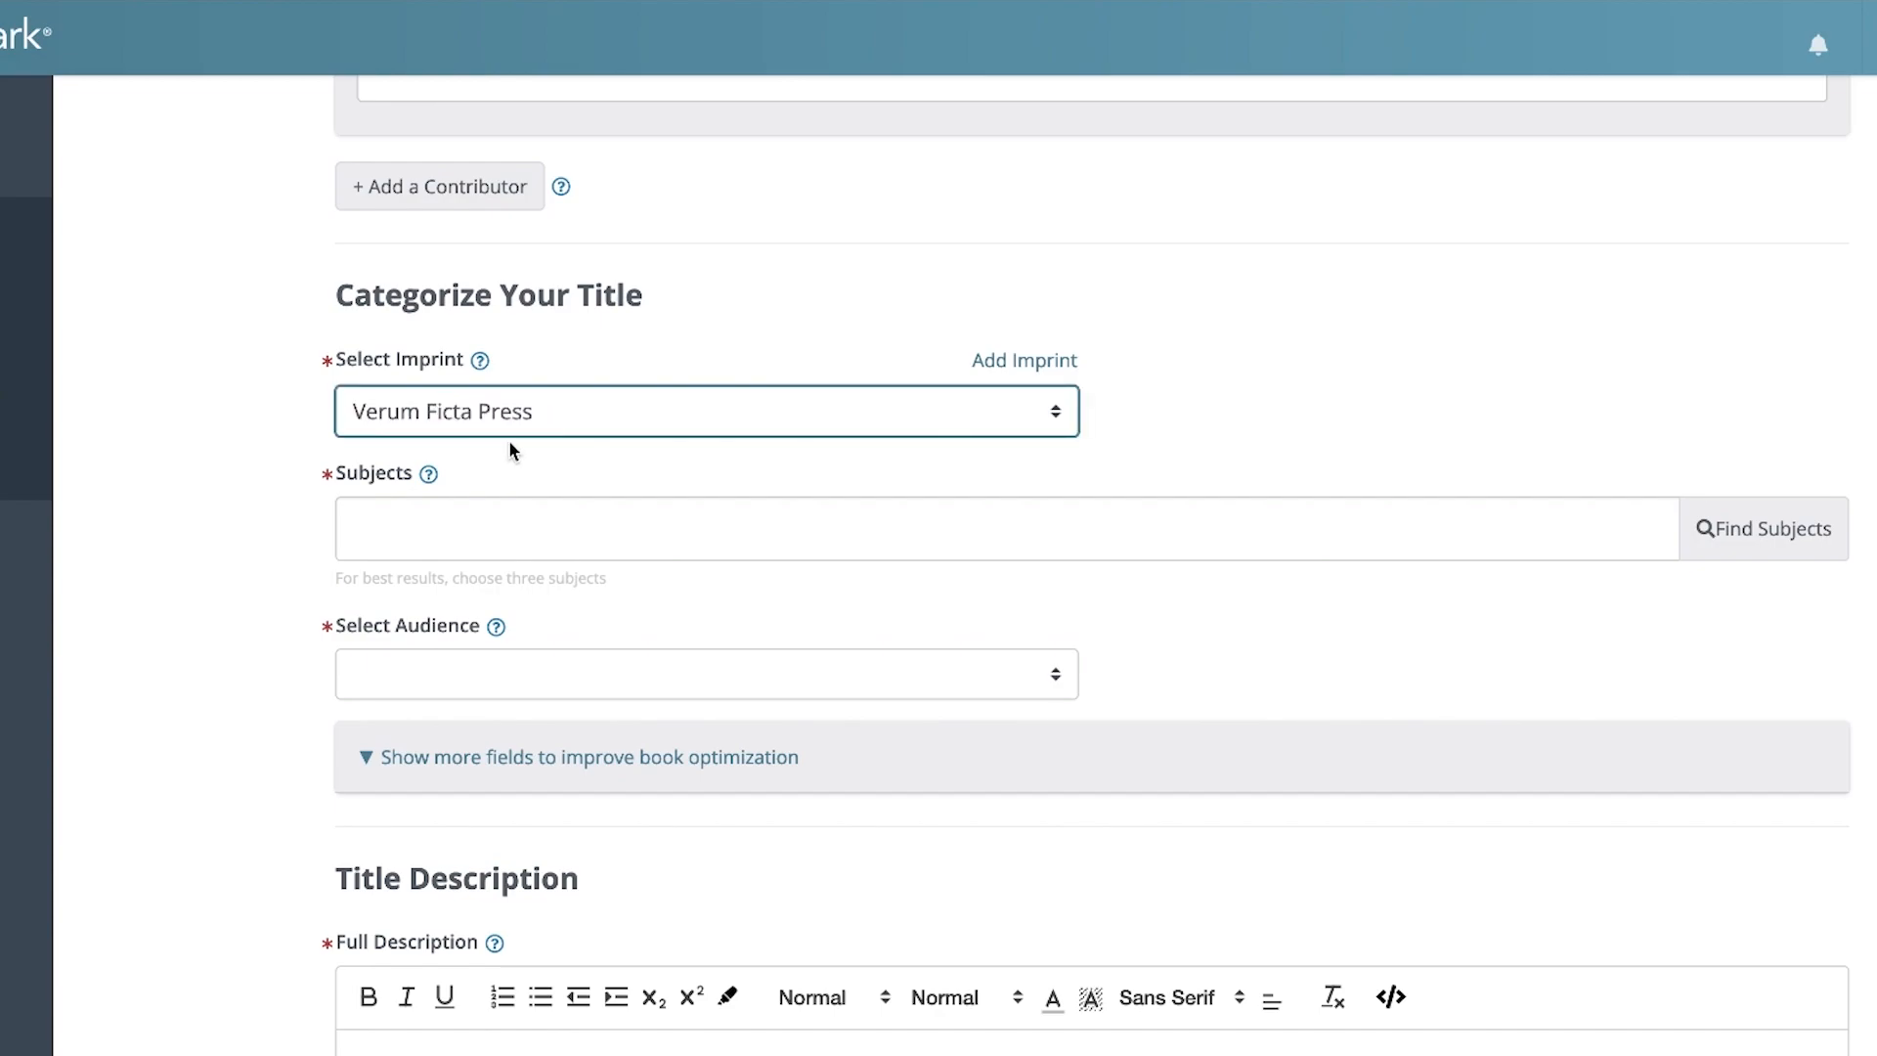
left_click(266, 520)
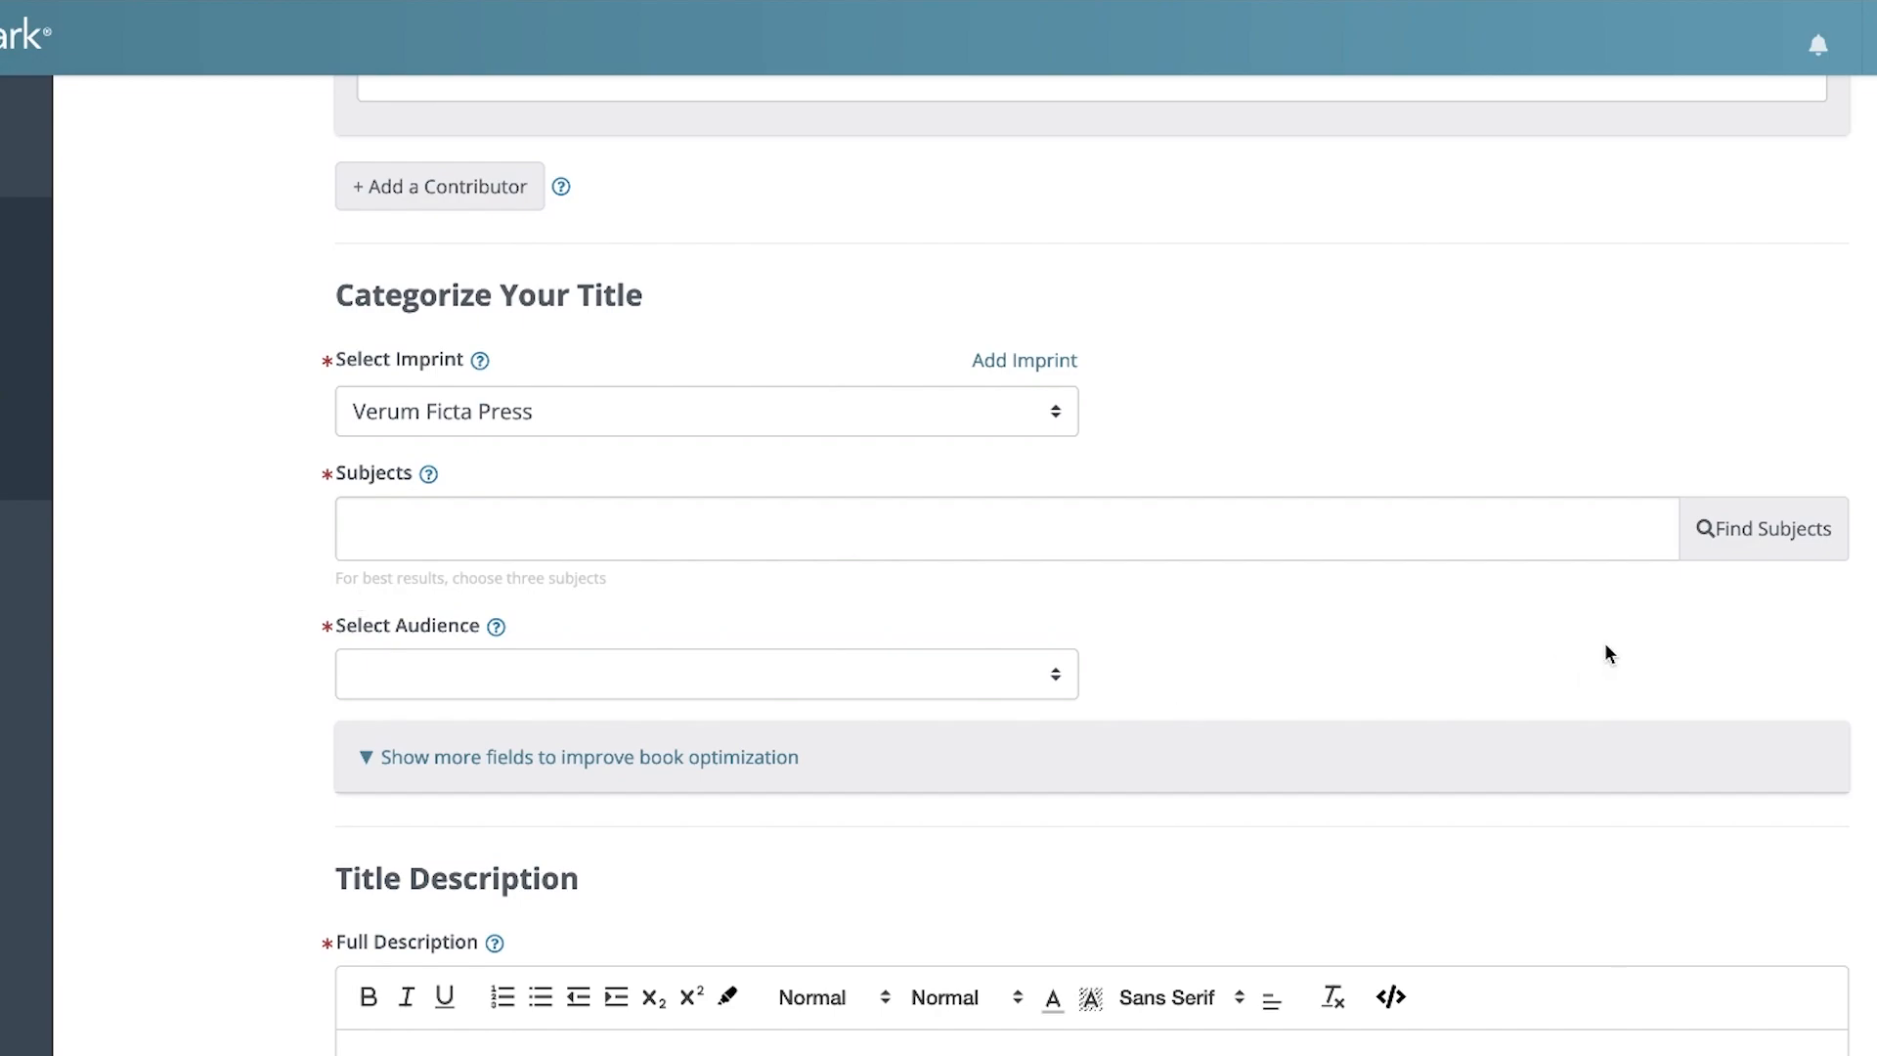
Search the subject list for fantasy and add FICTION / Fantasy / General as a subject
left_click(1788, 534)
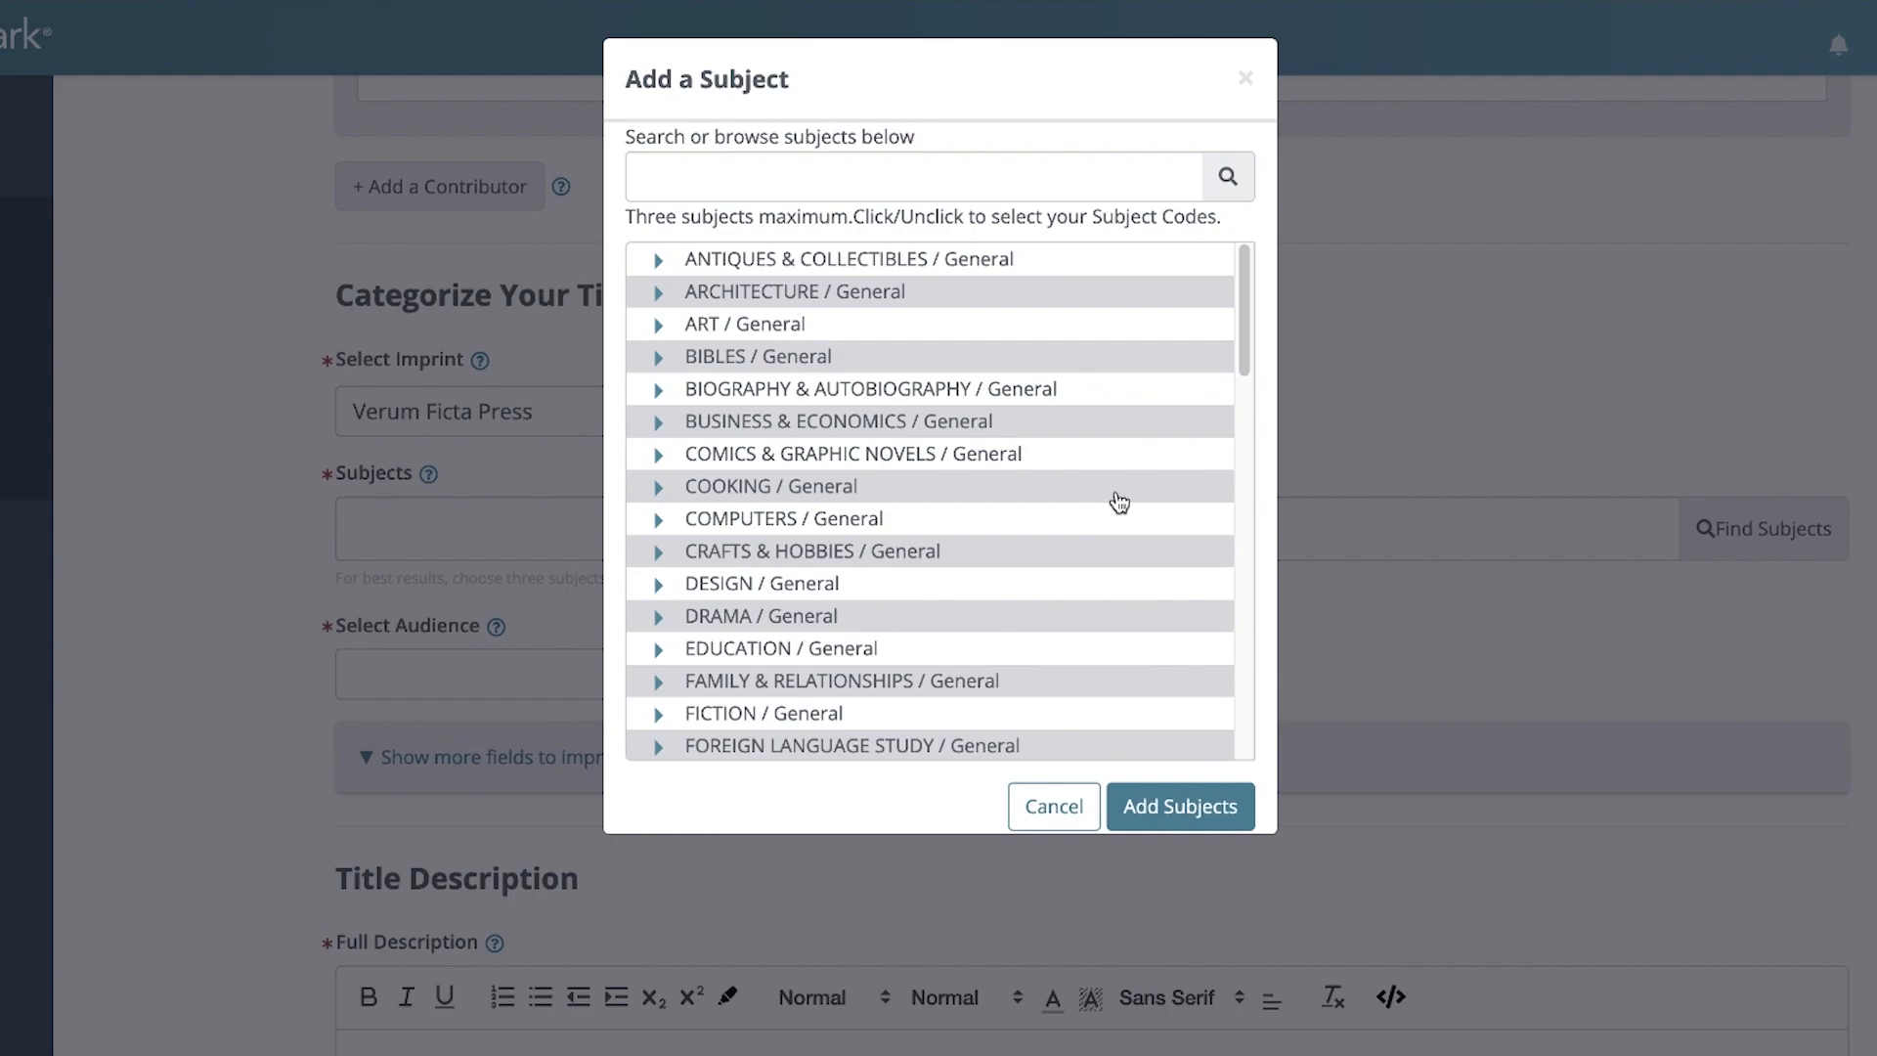
type("fantasy")
left_click(1241, 194)
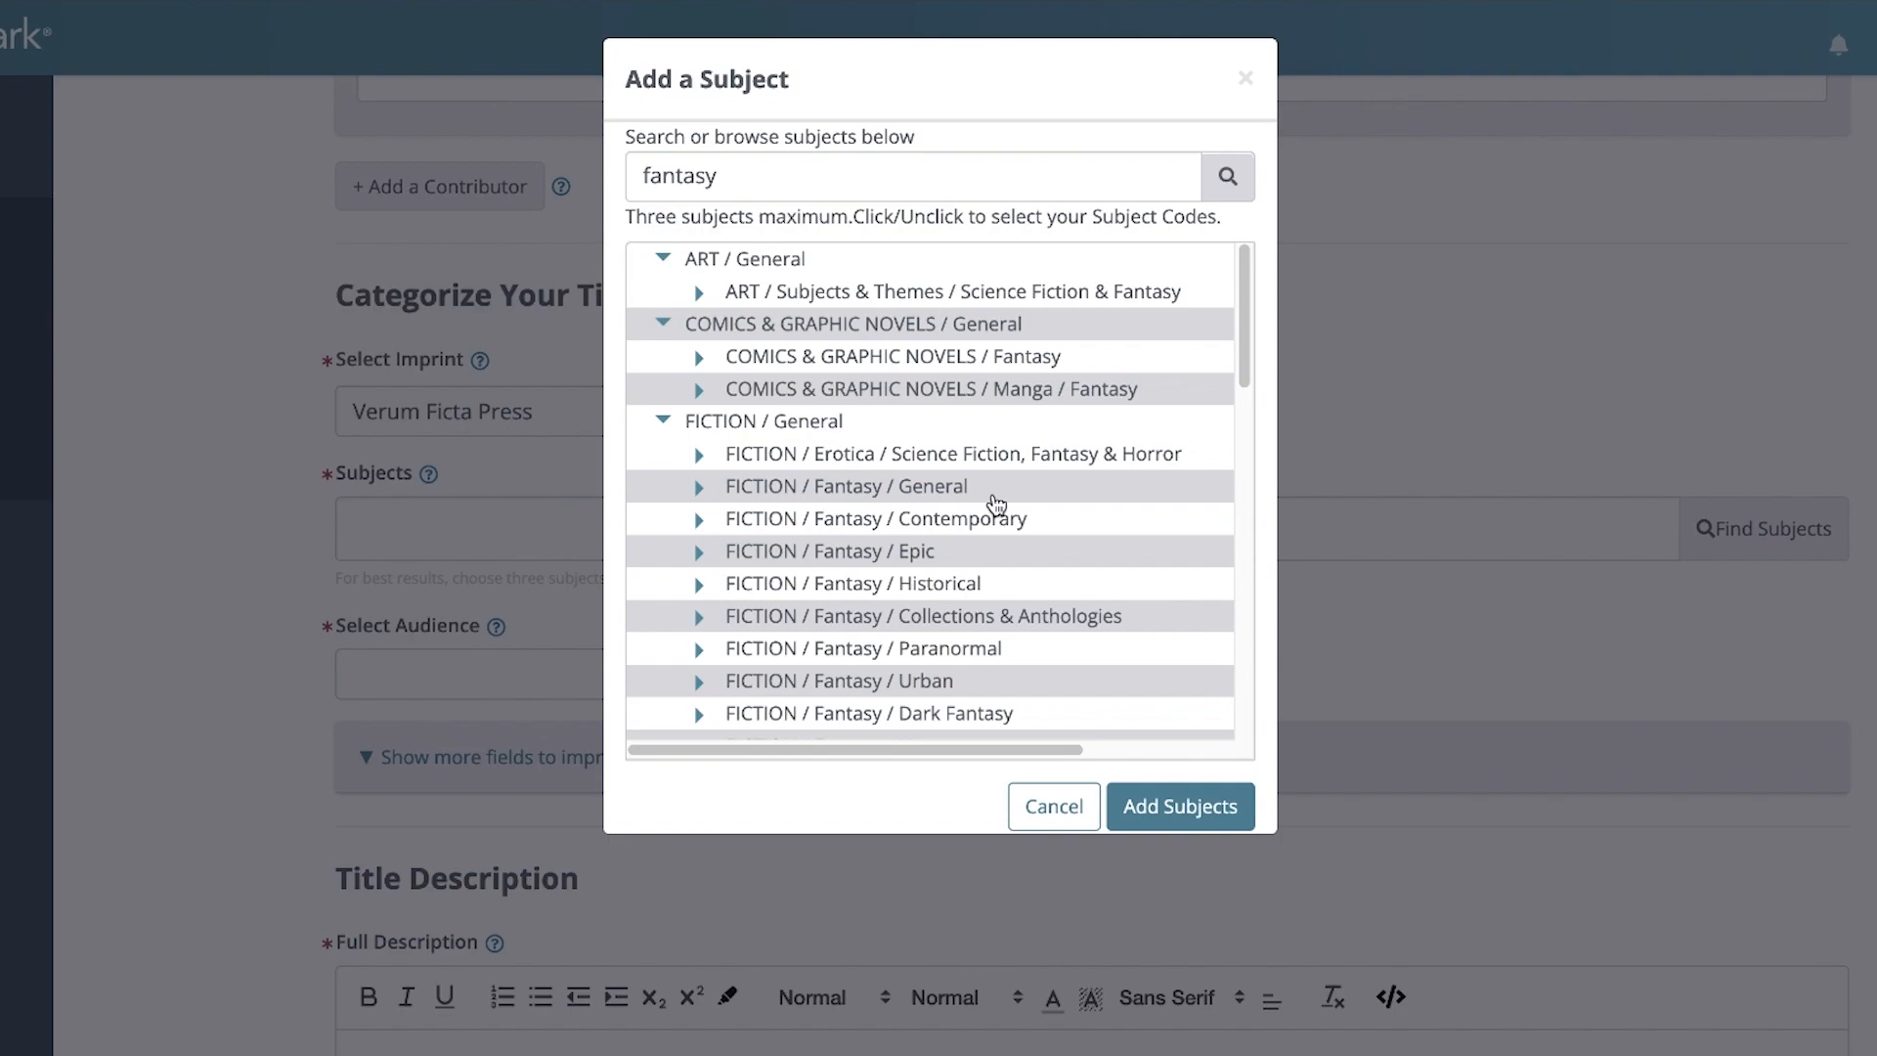
left_click(936, 506)
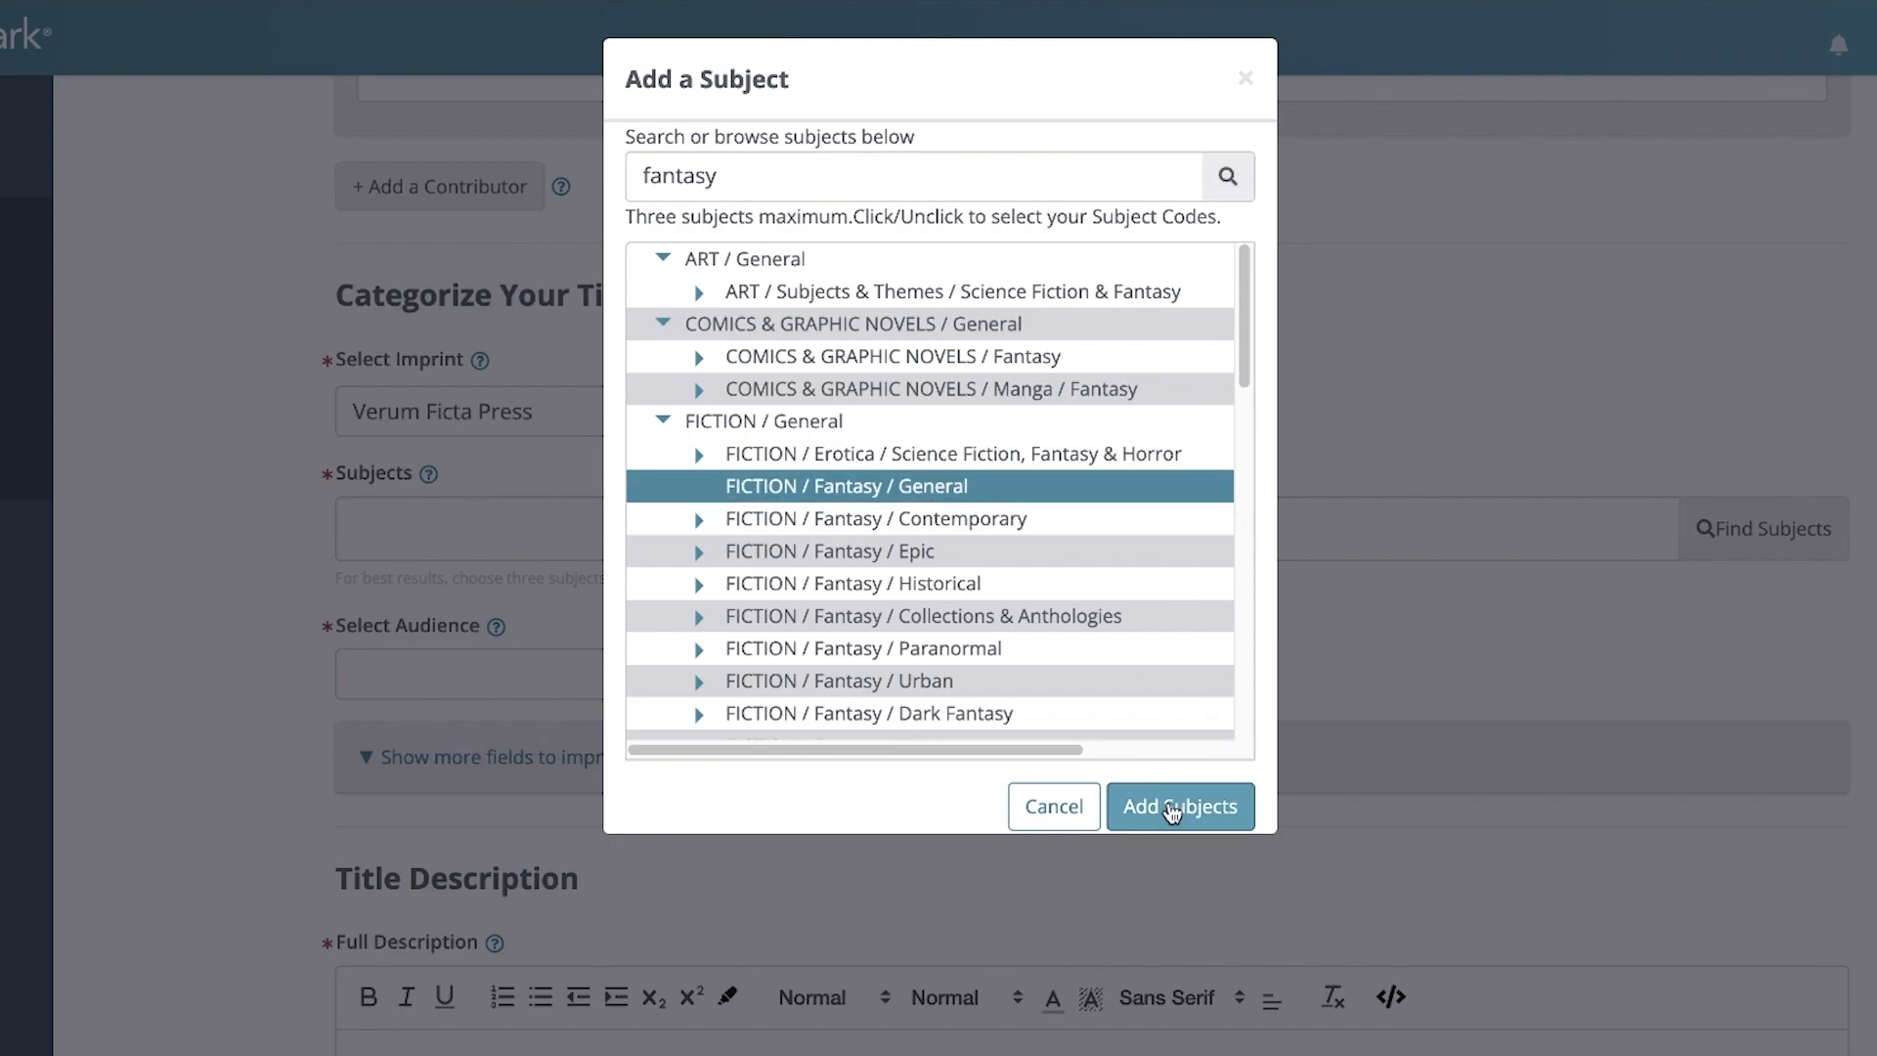
left_click(1173, 808)
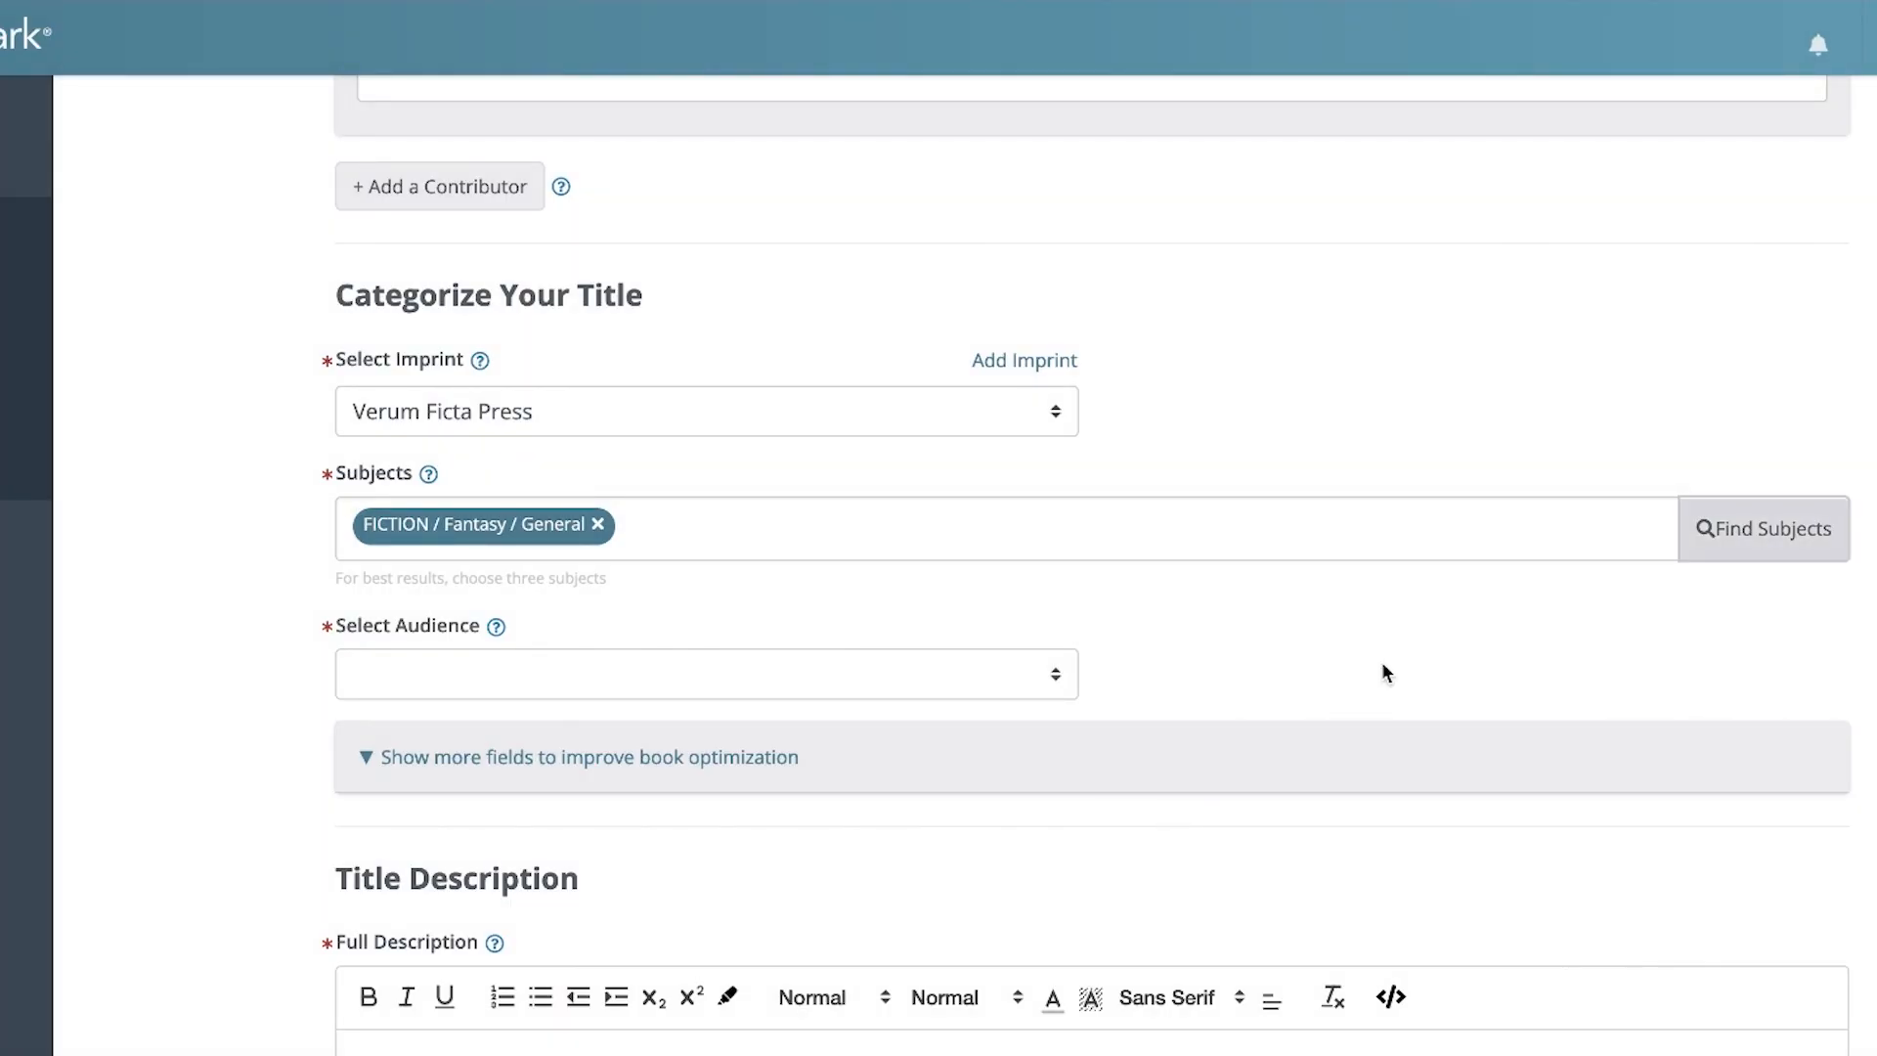
Add two more subjects from a fantasy search: FICTION / Fantasy / Action & Adventure and FICTION / Fairy Tales, Folk Tales, Legends & Mythology
left_click(1784, 531)
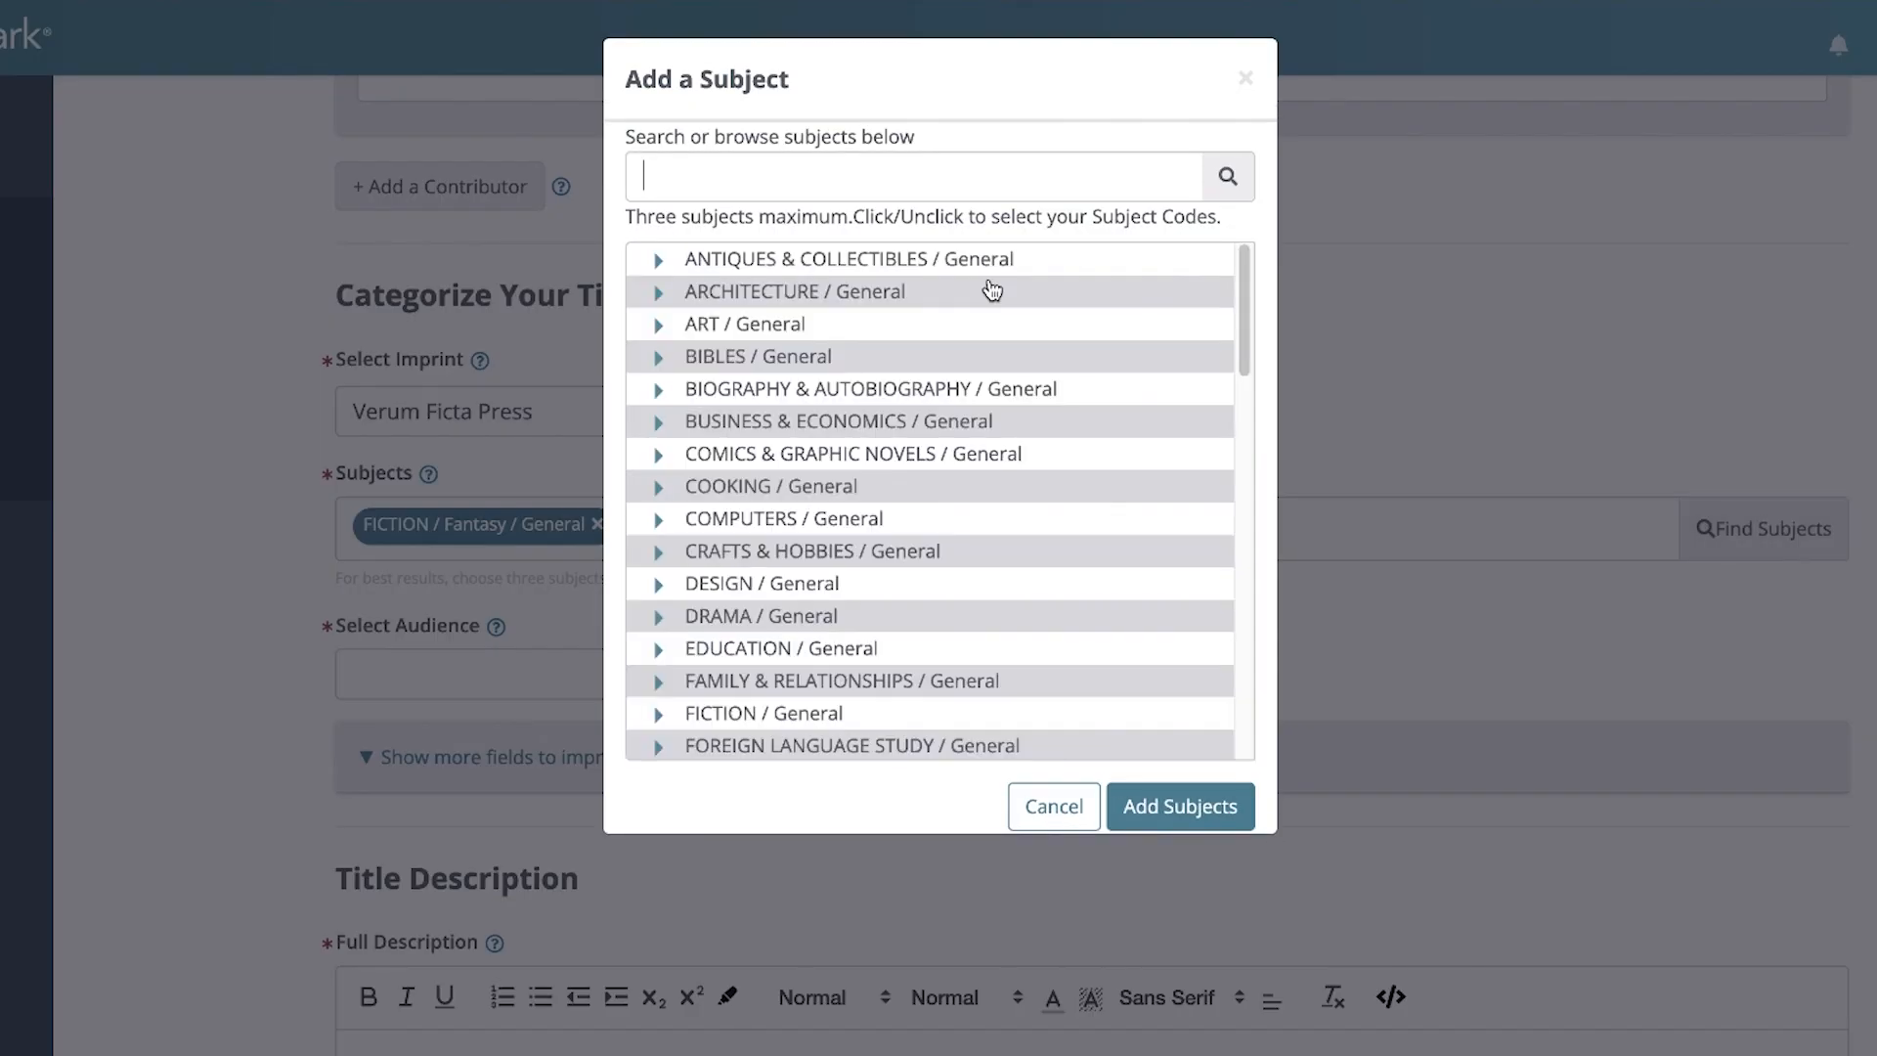
type("fantasy")
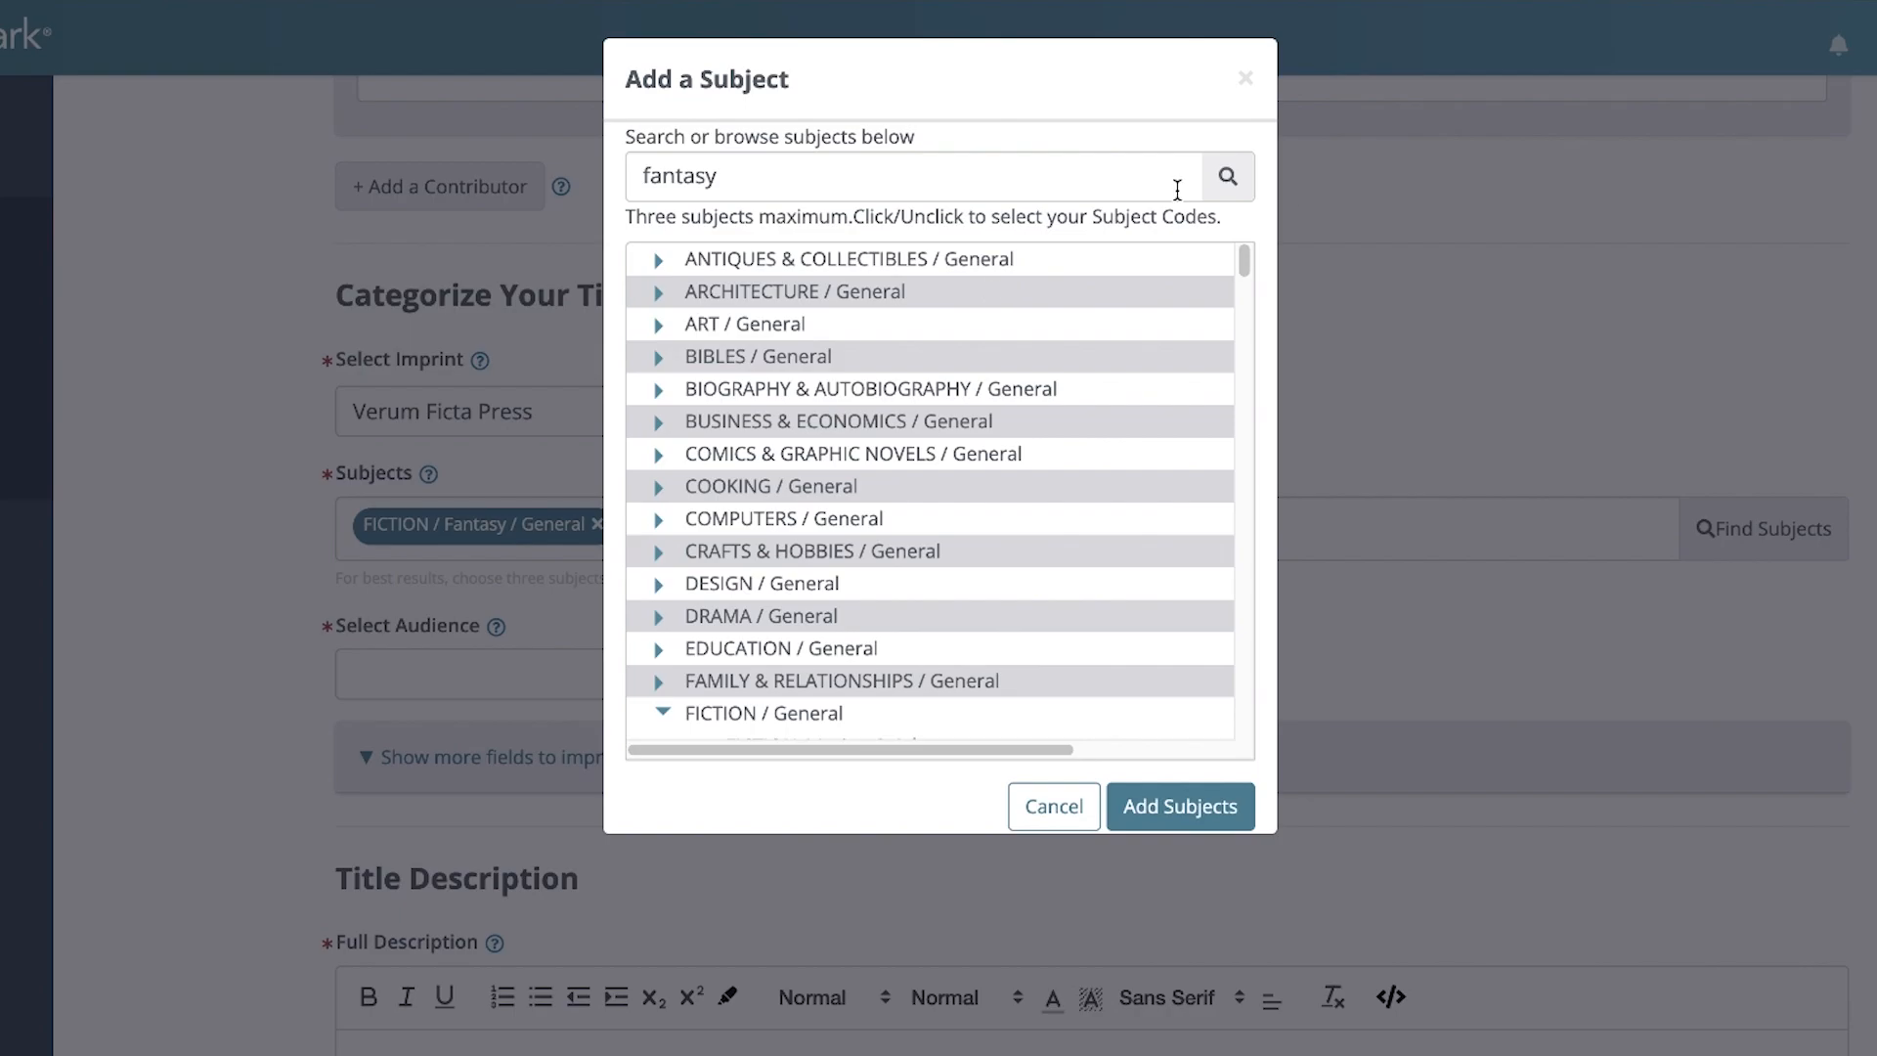
left_click(1234, 182)
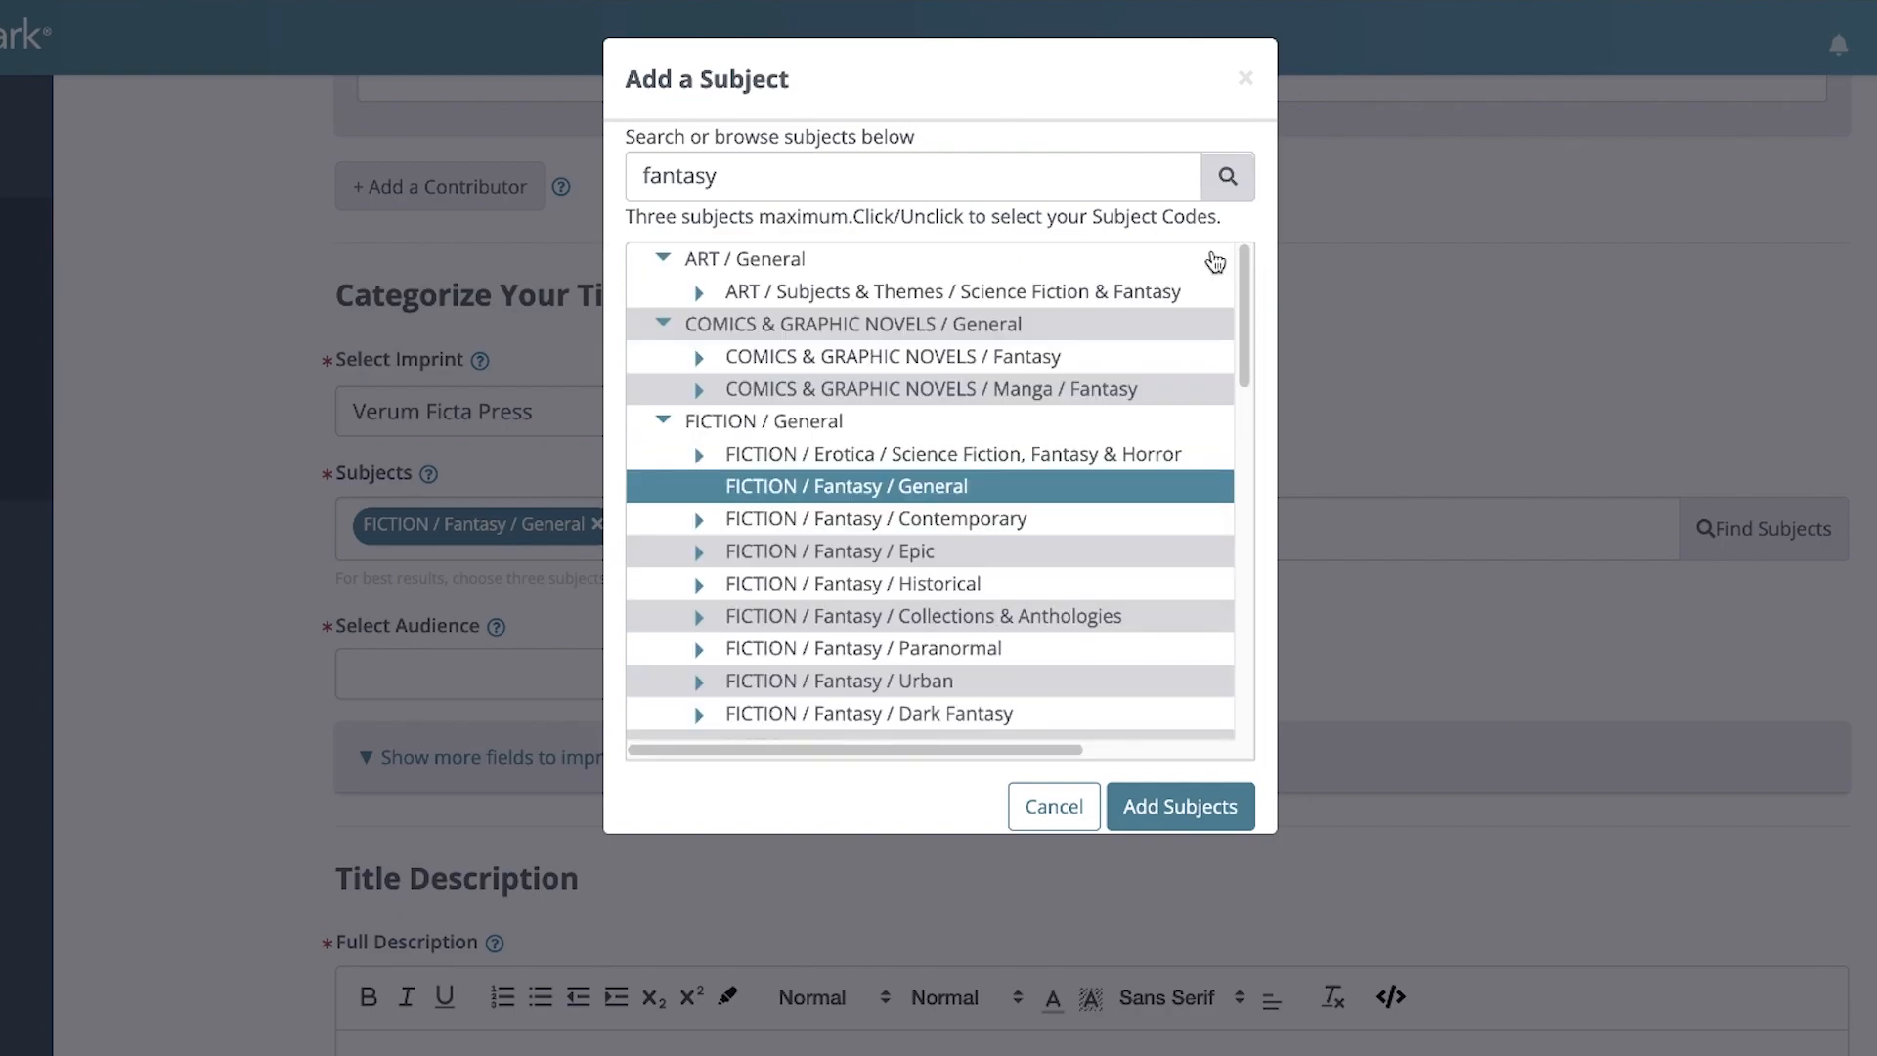
scroll(1093, 594, "down", 2)
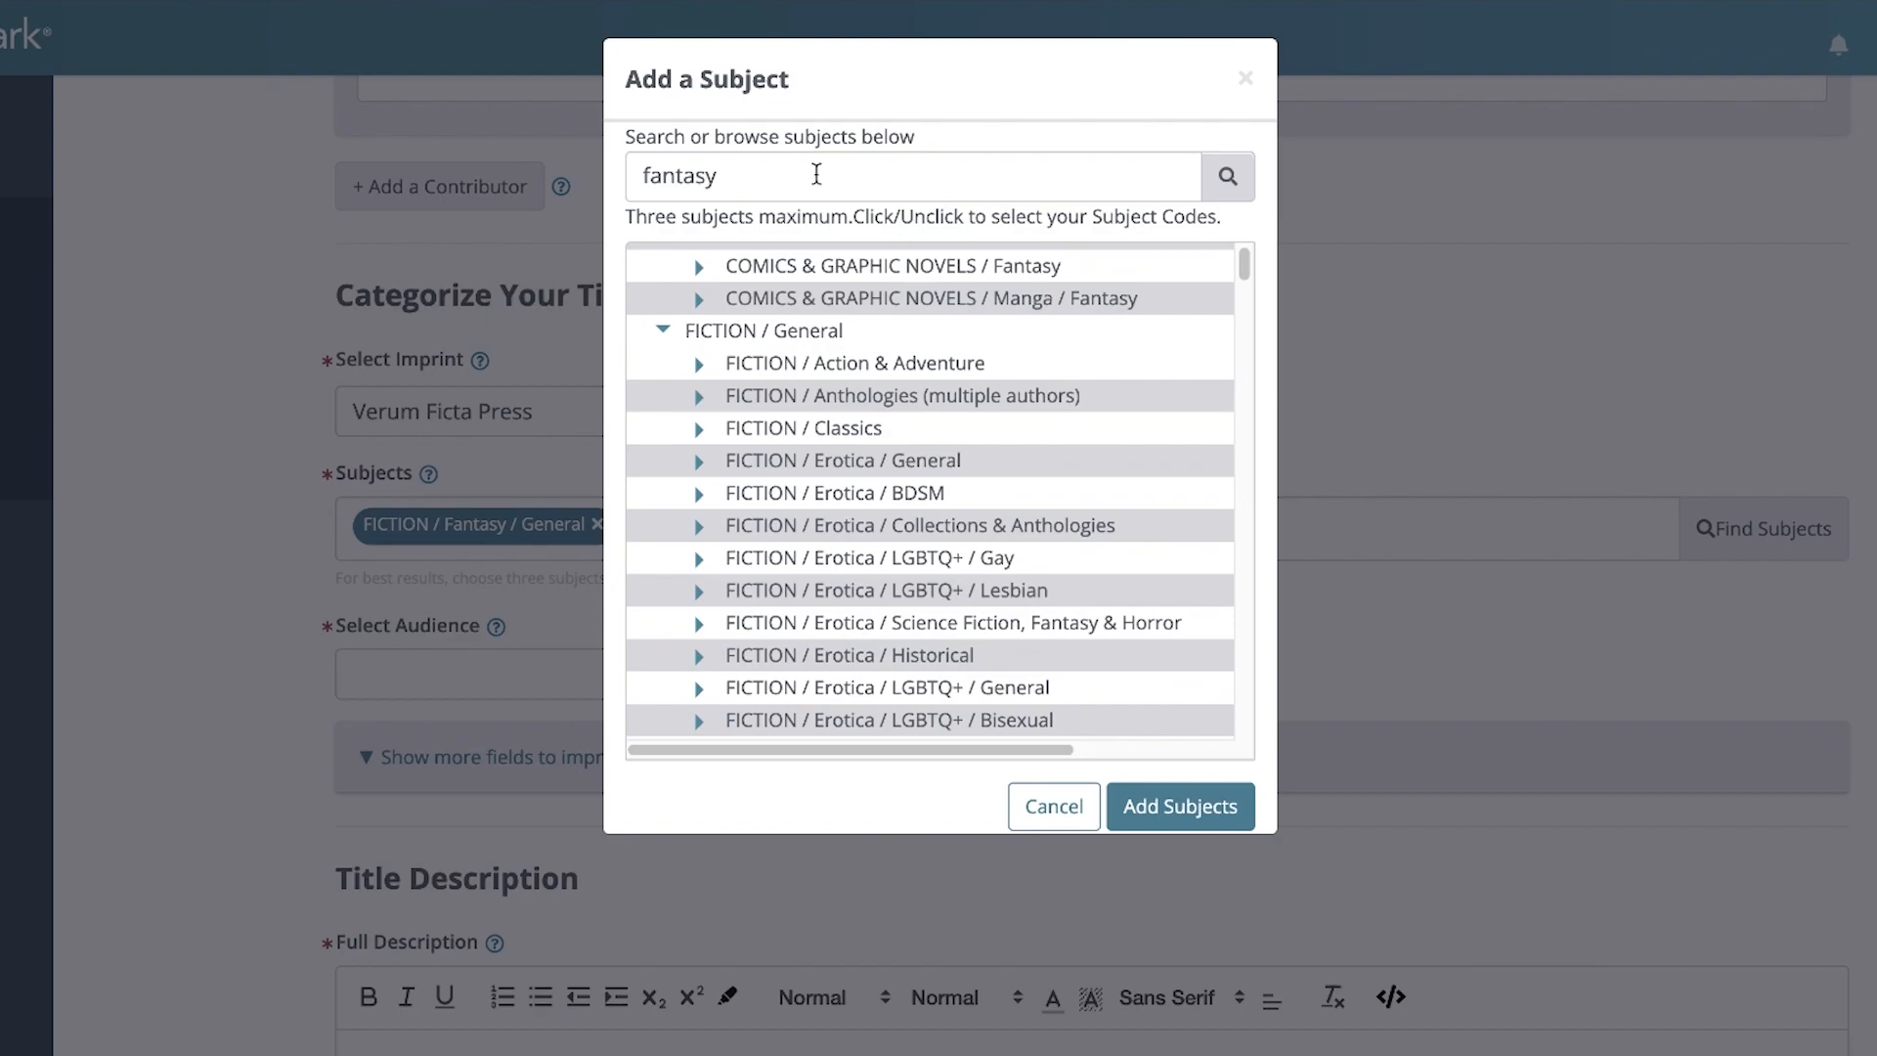
left_click(1228, 182)
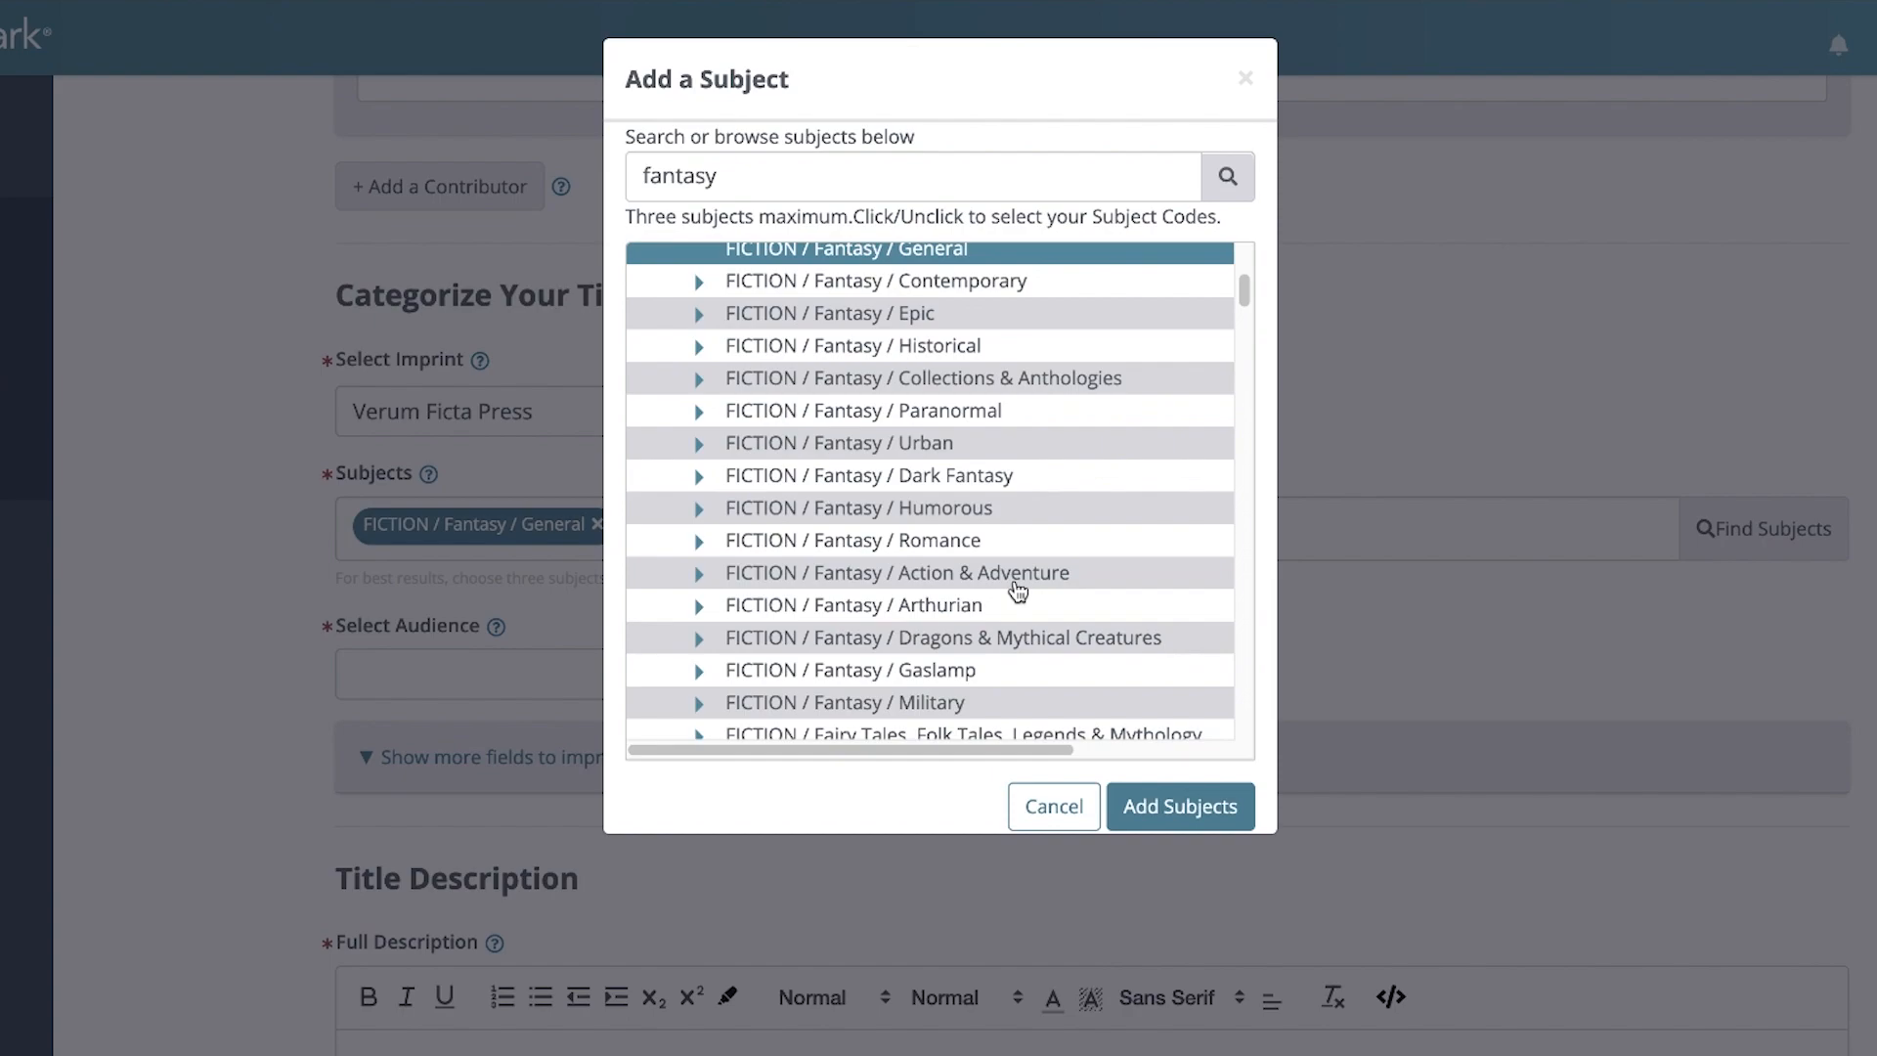
left_click(1016, 583)
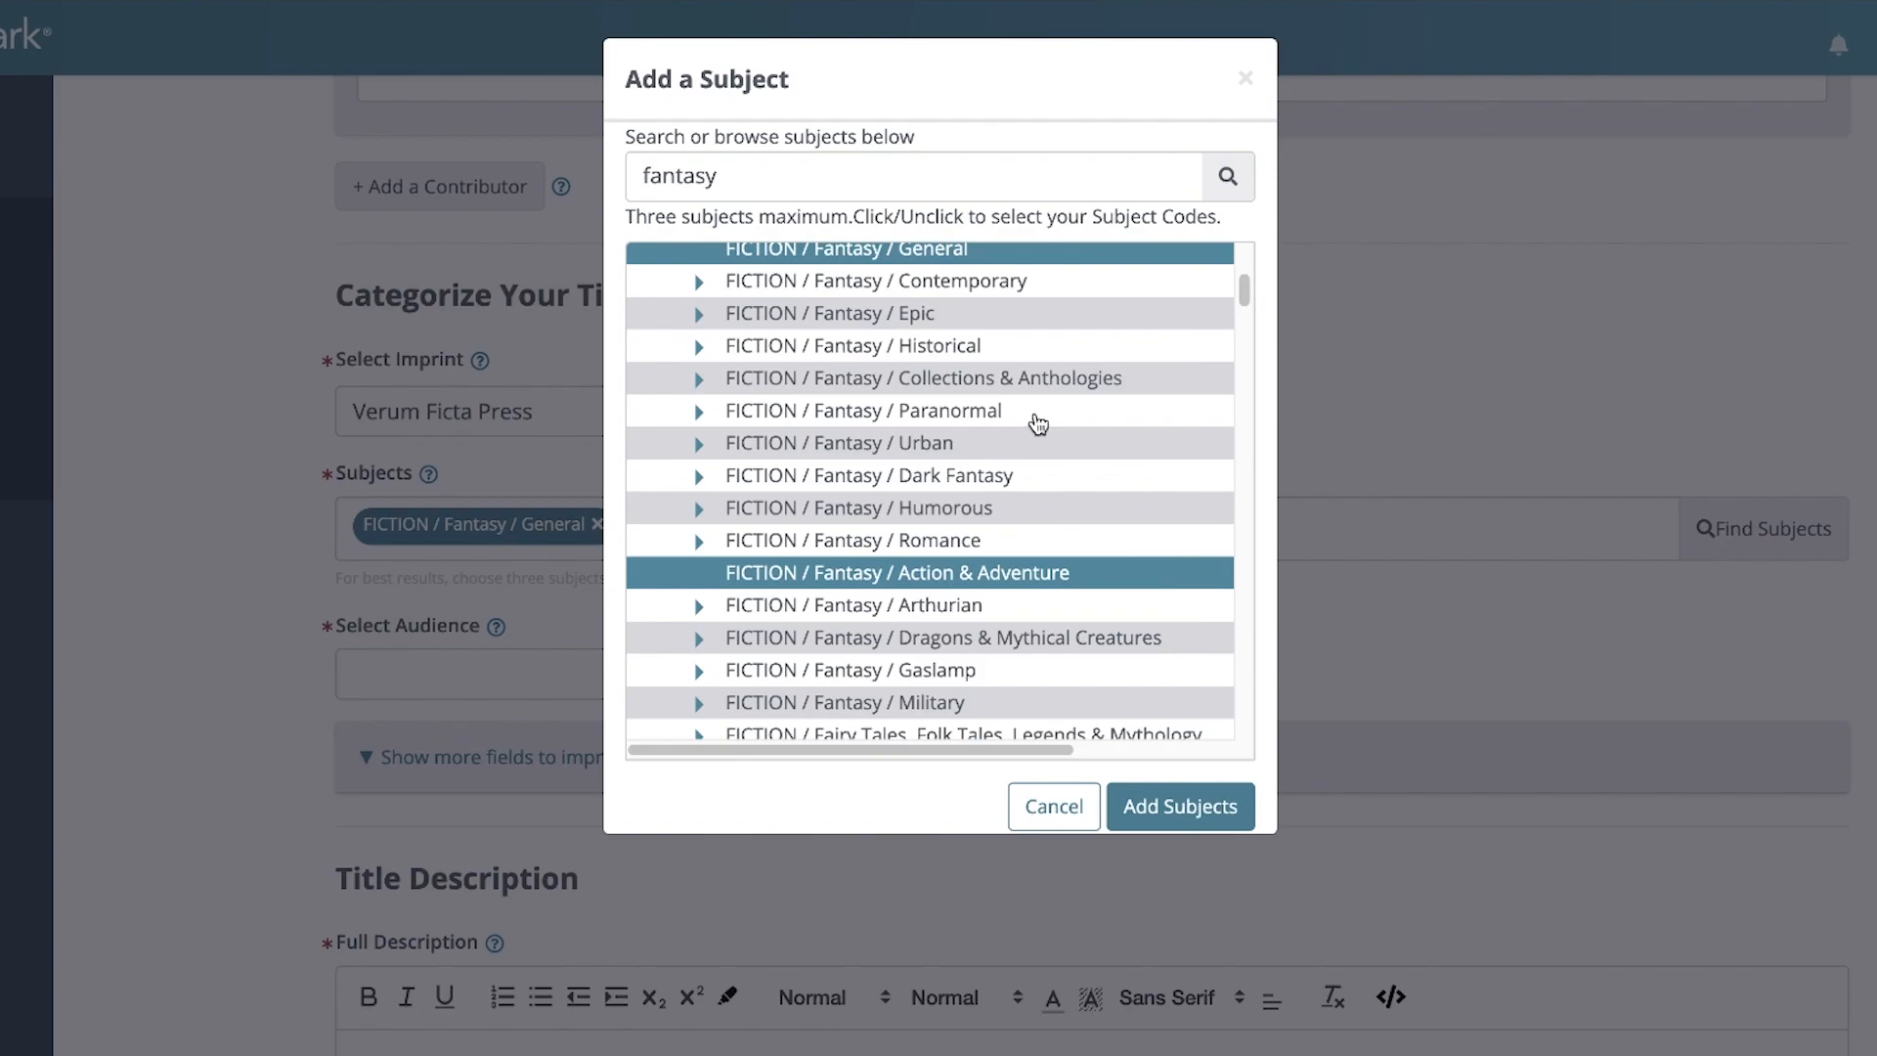
scroll(1038, 423, "down", 2)
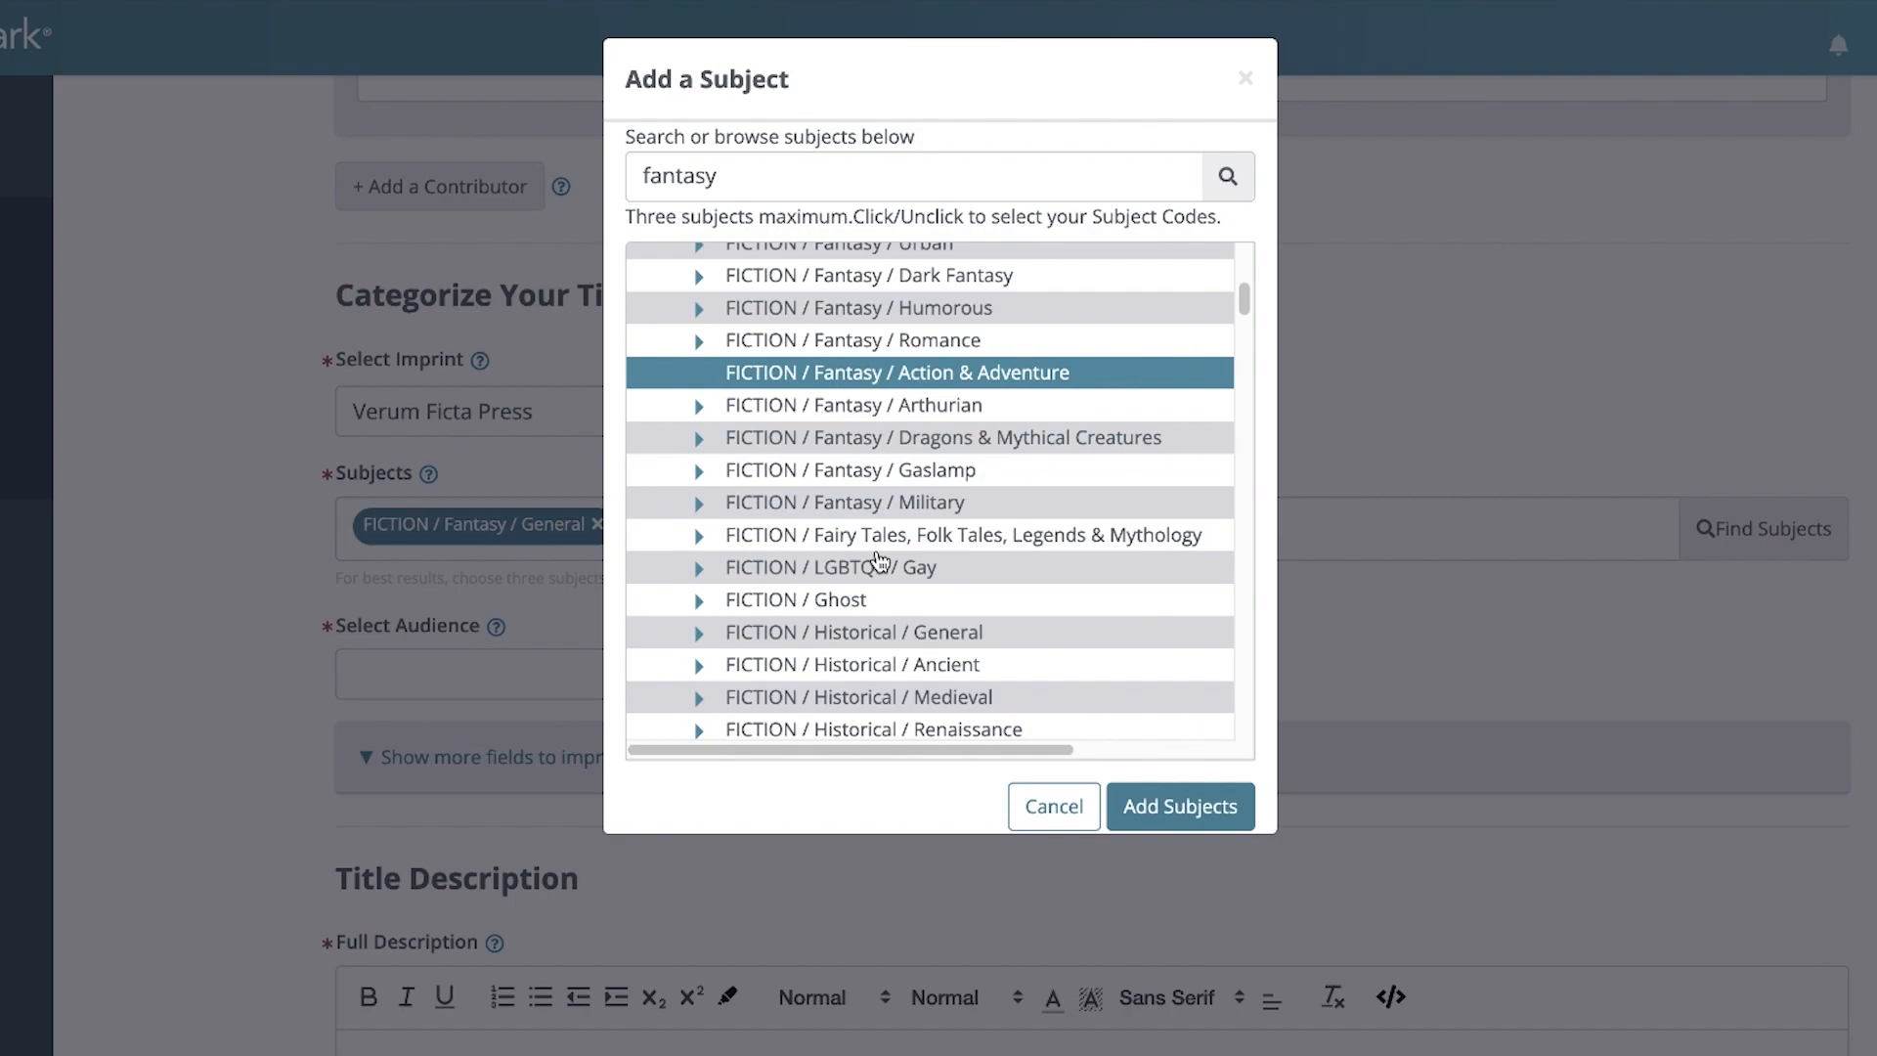
left_click(1022, 547)
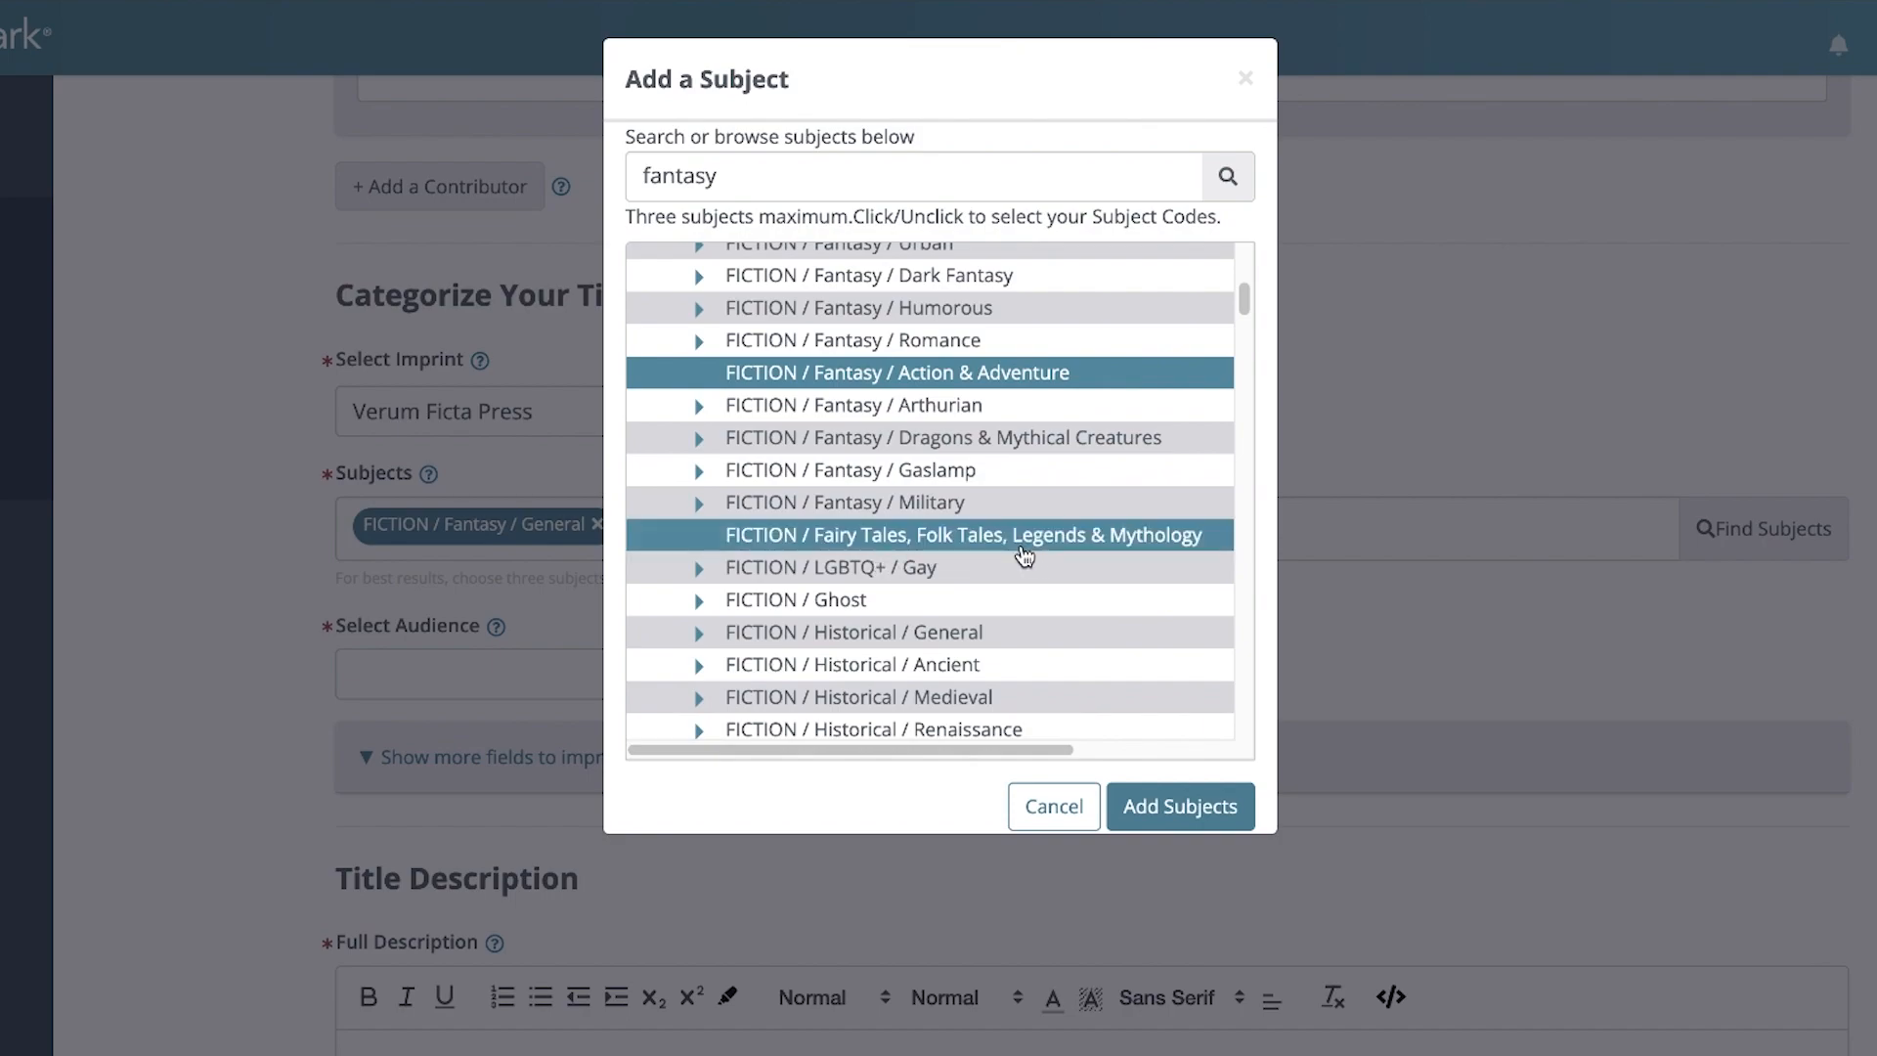
left_click(1184, 817)
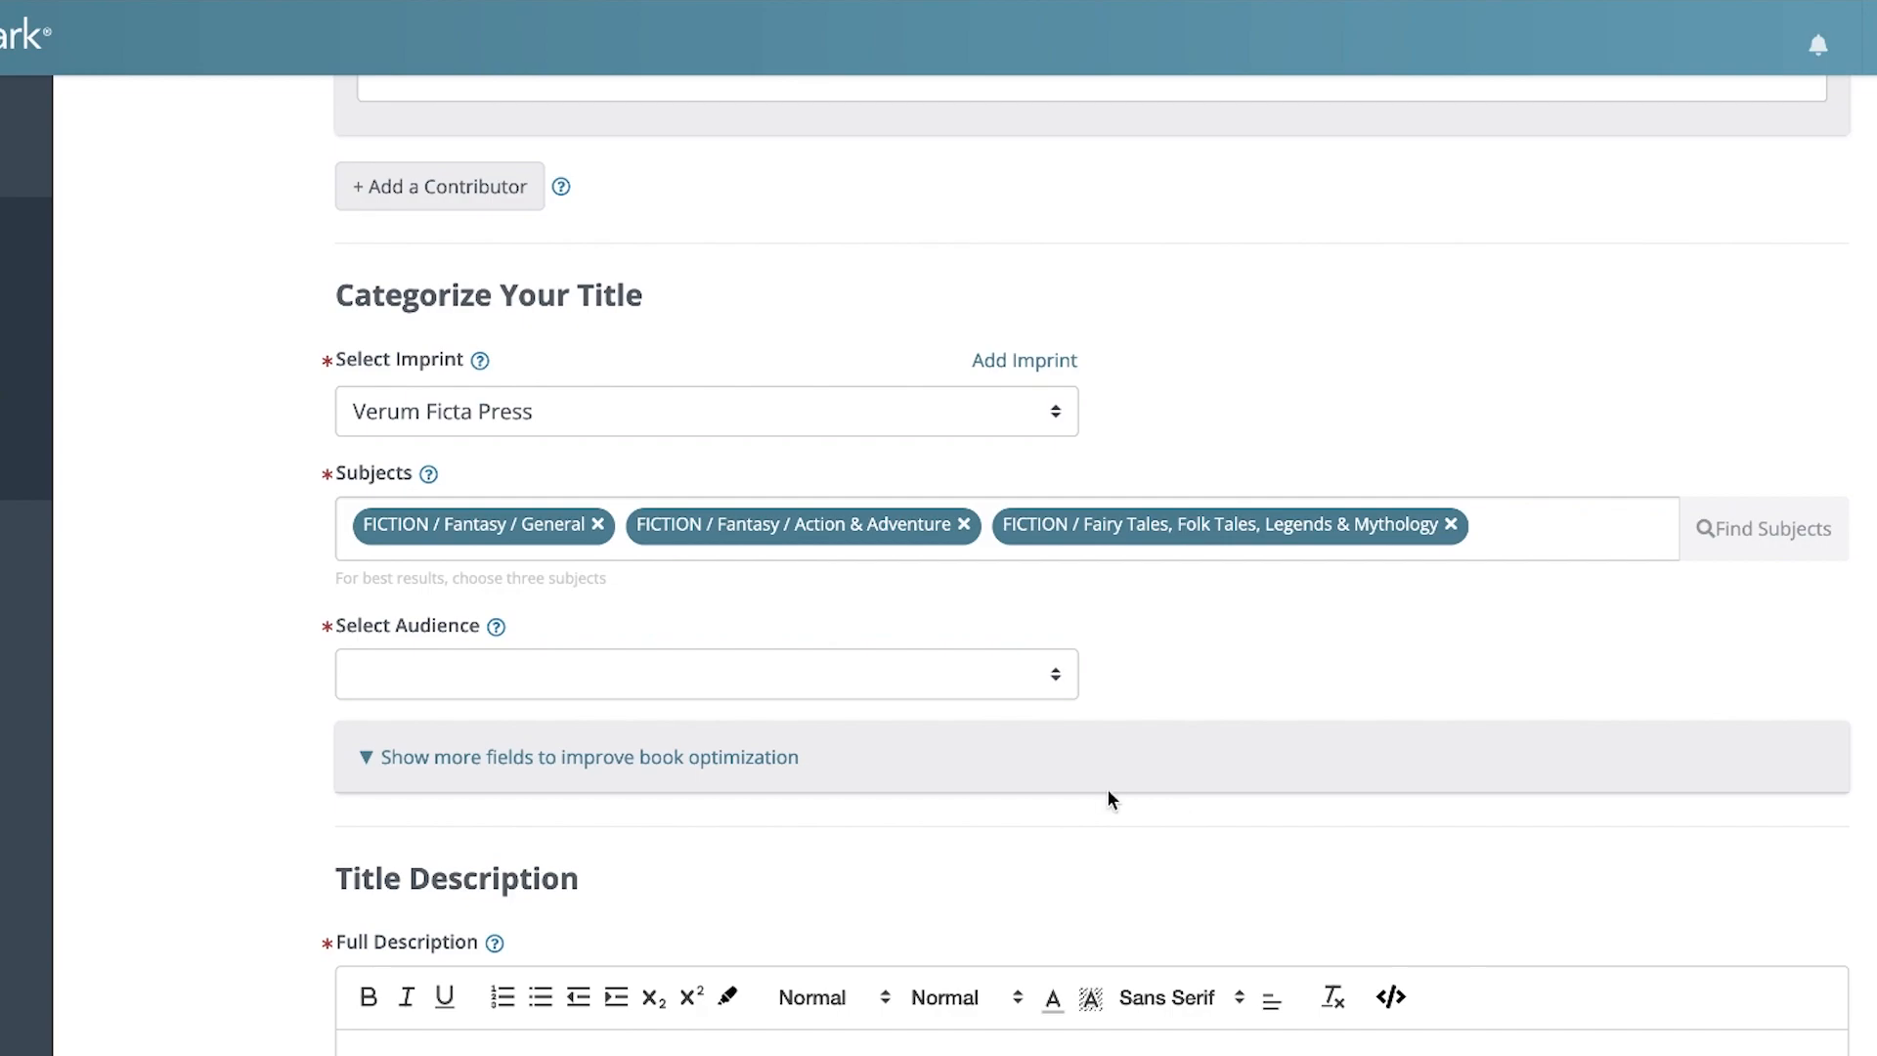
Set the title's audience to Trade/General (Adult)
left_click(948, 675)
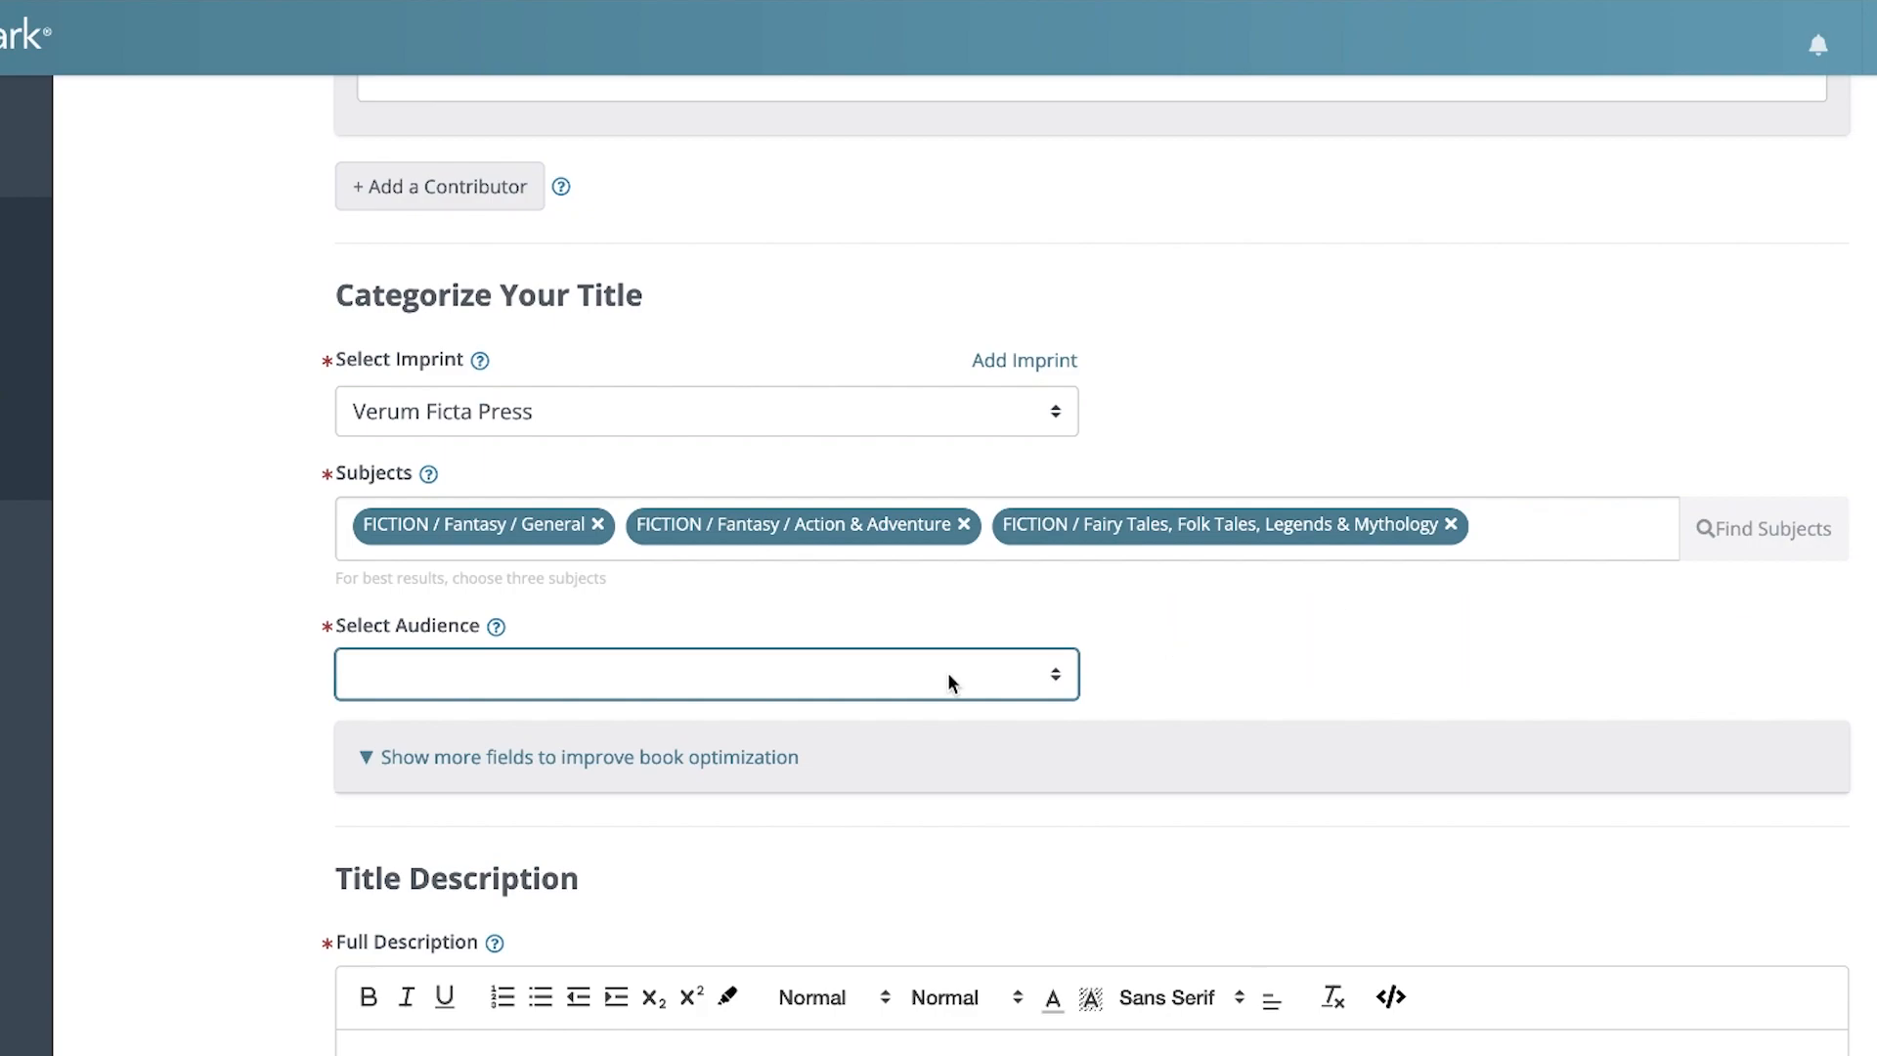
left_click(843, 852)
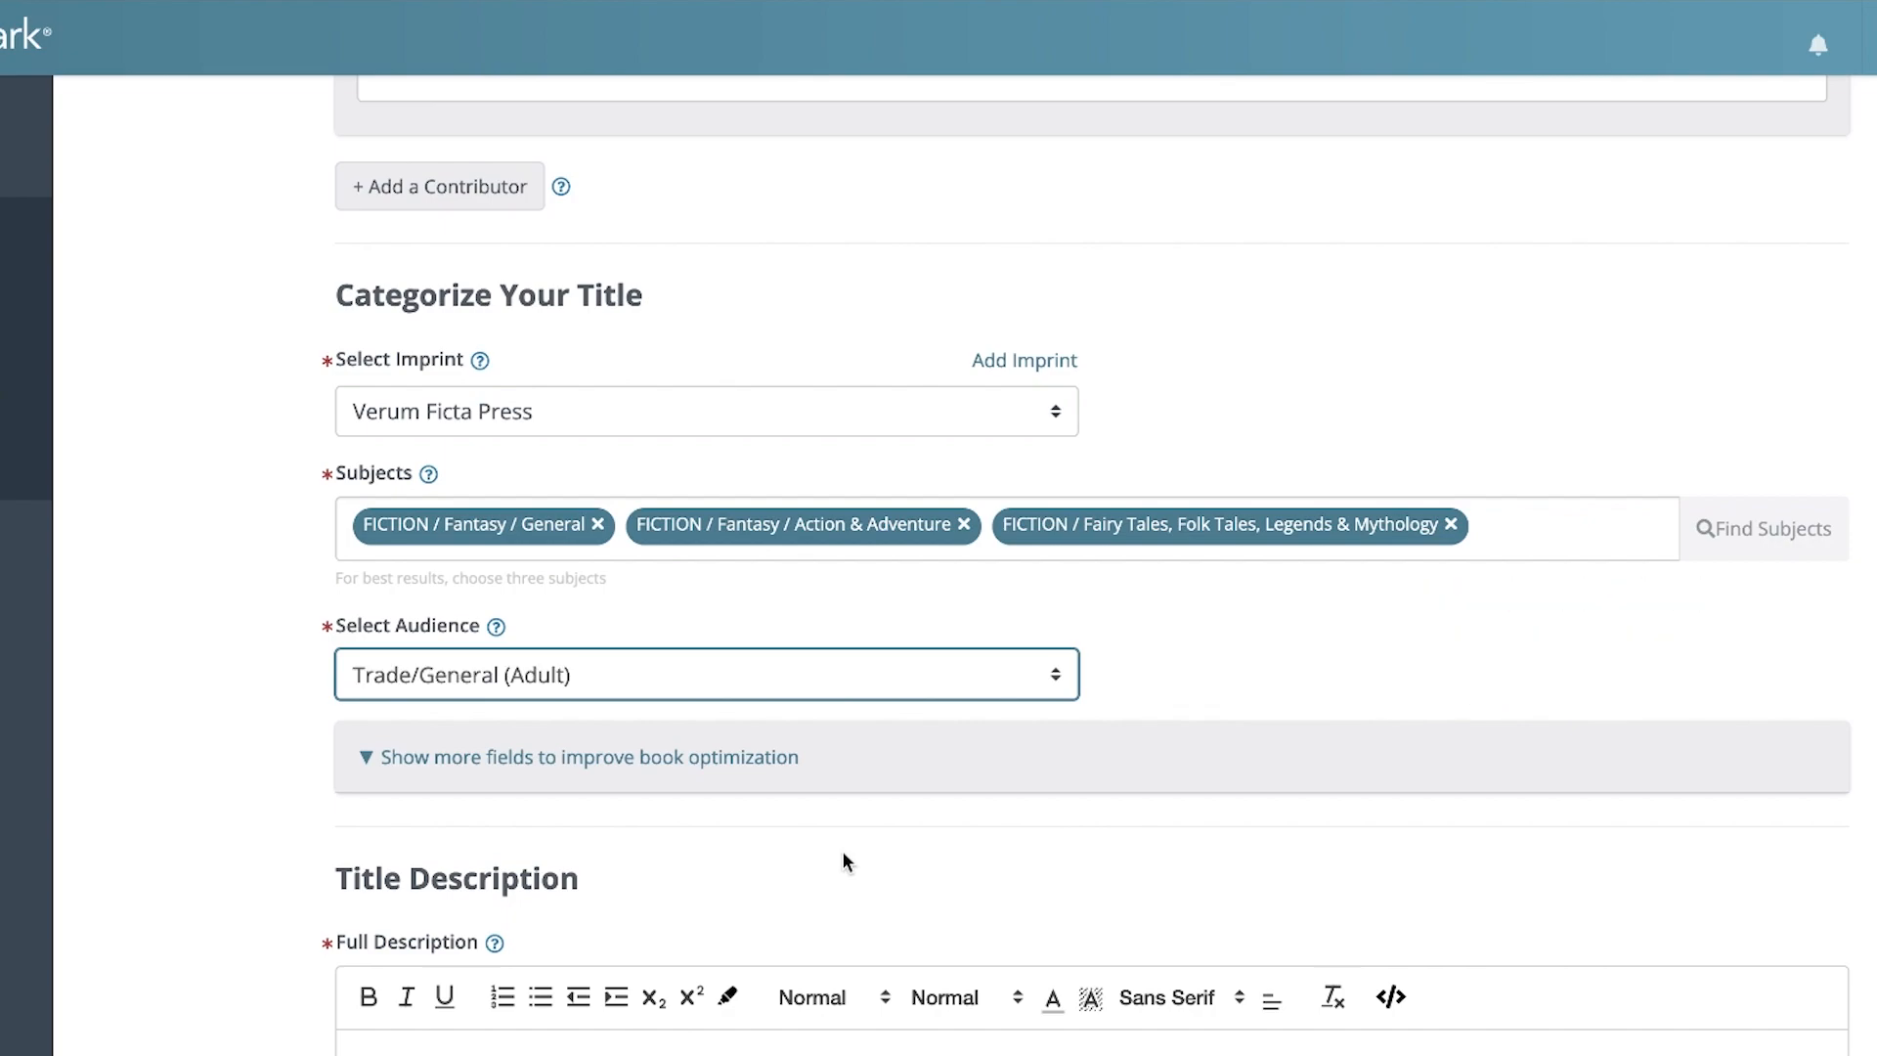
left_click(843, 853)
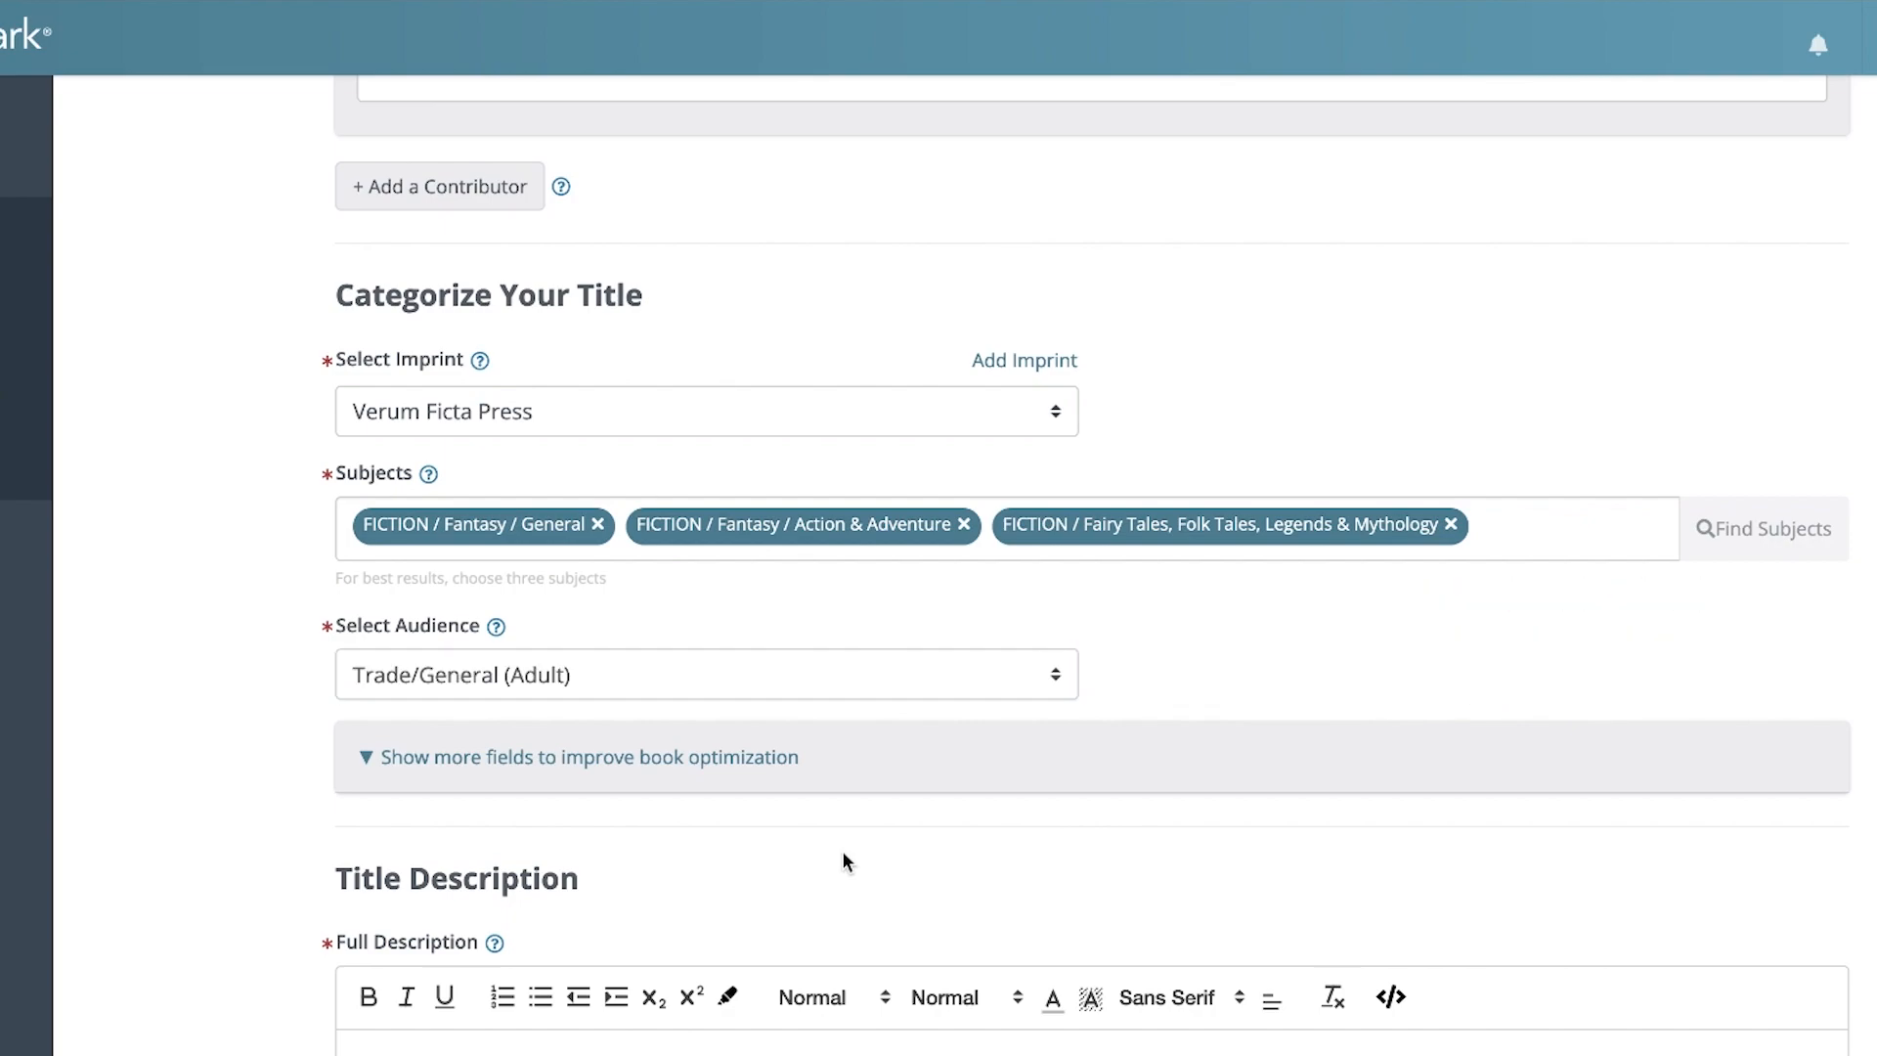
Show the additional categorization fields and examine the regional subject, Thema subjects, table of contents and review quotes
left_click(614, 762)
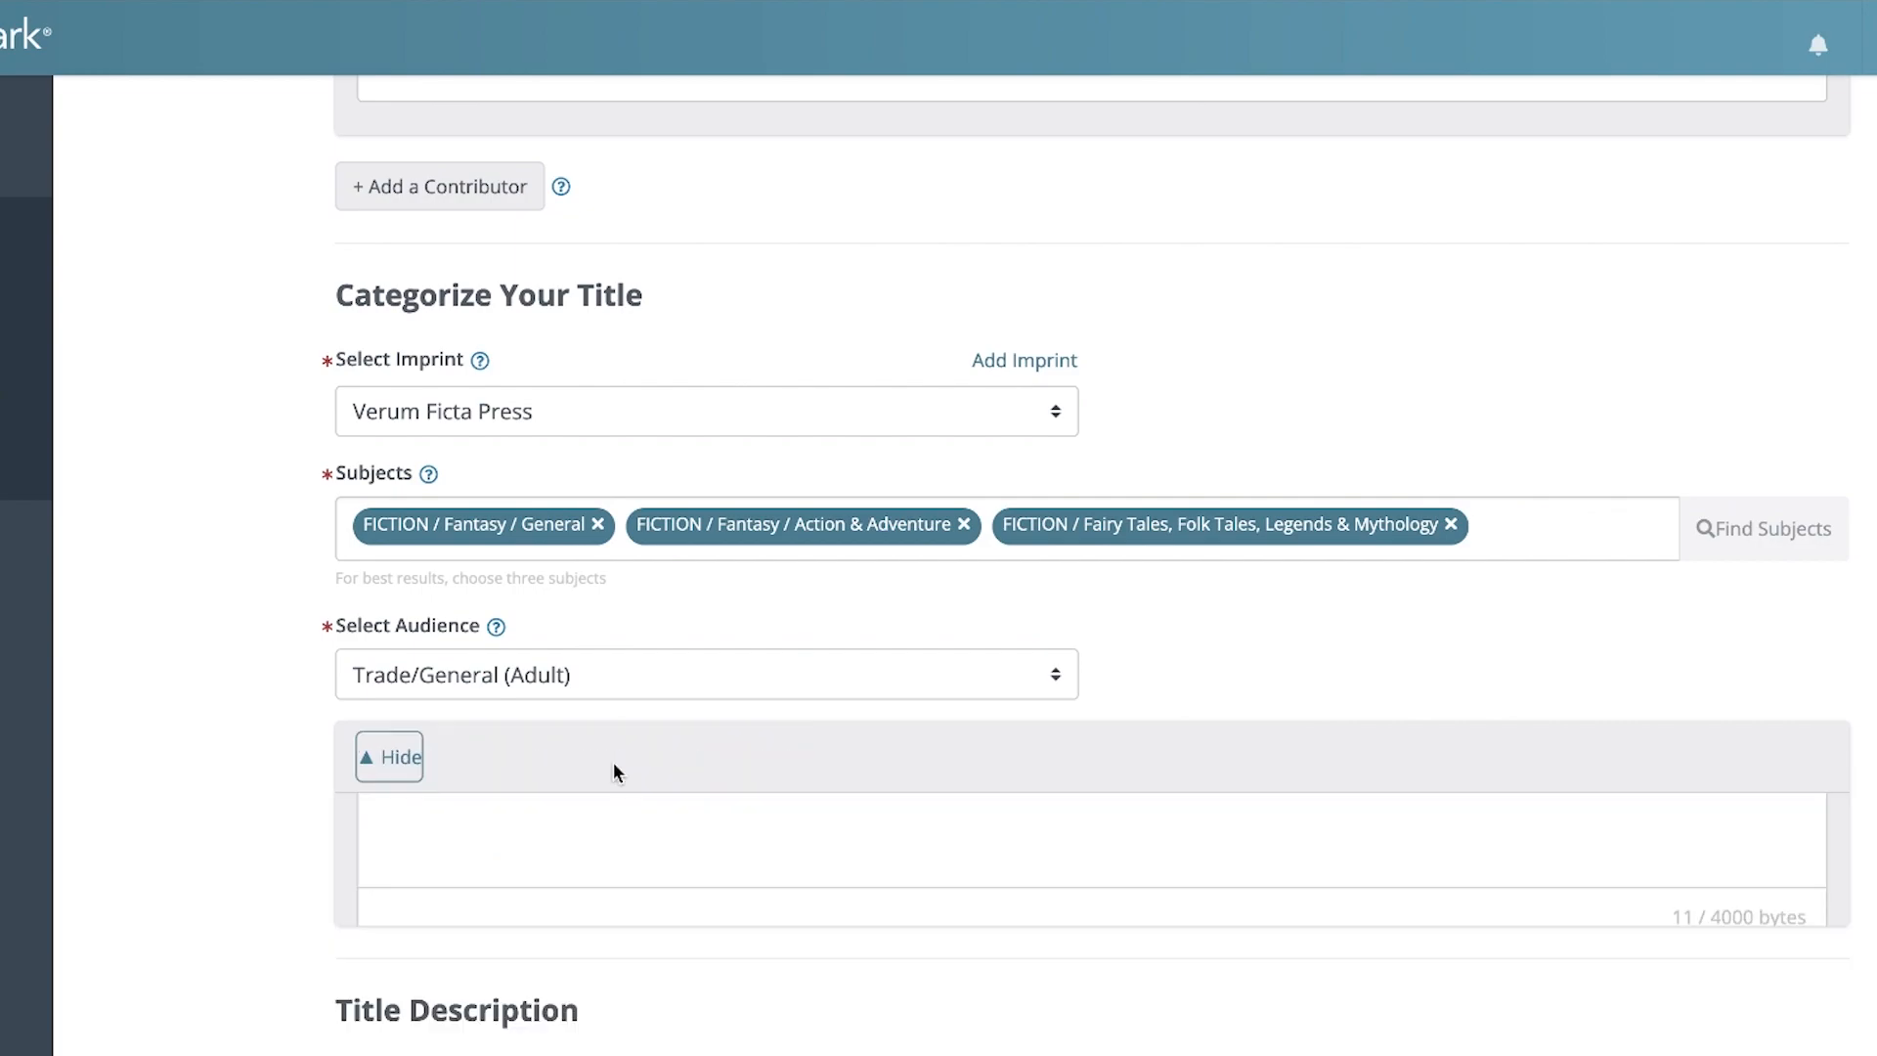
scroll(613, 760, "down", 6)
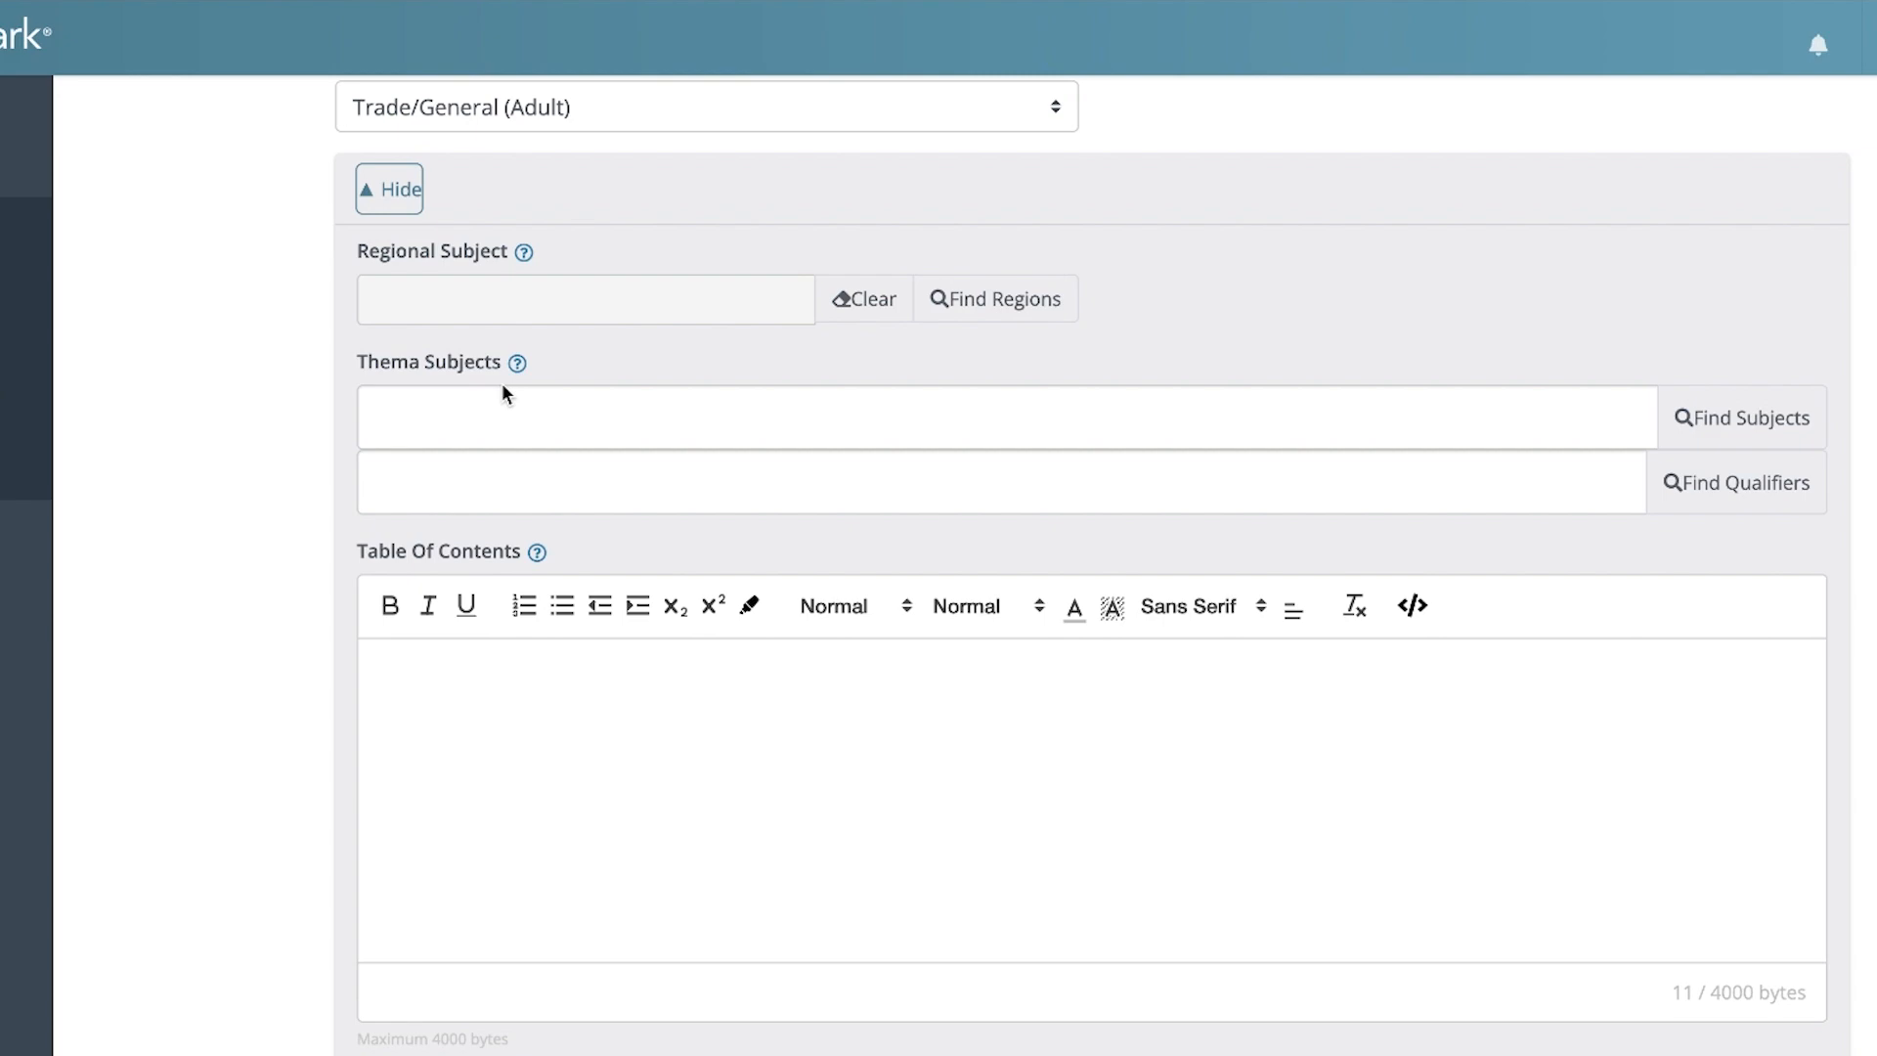
scroll(501, 383, "down", 2)
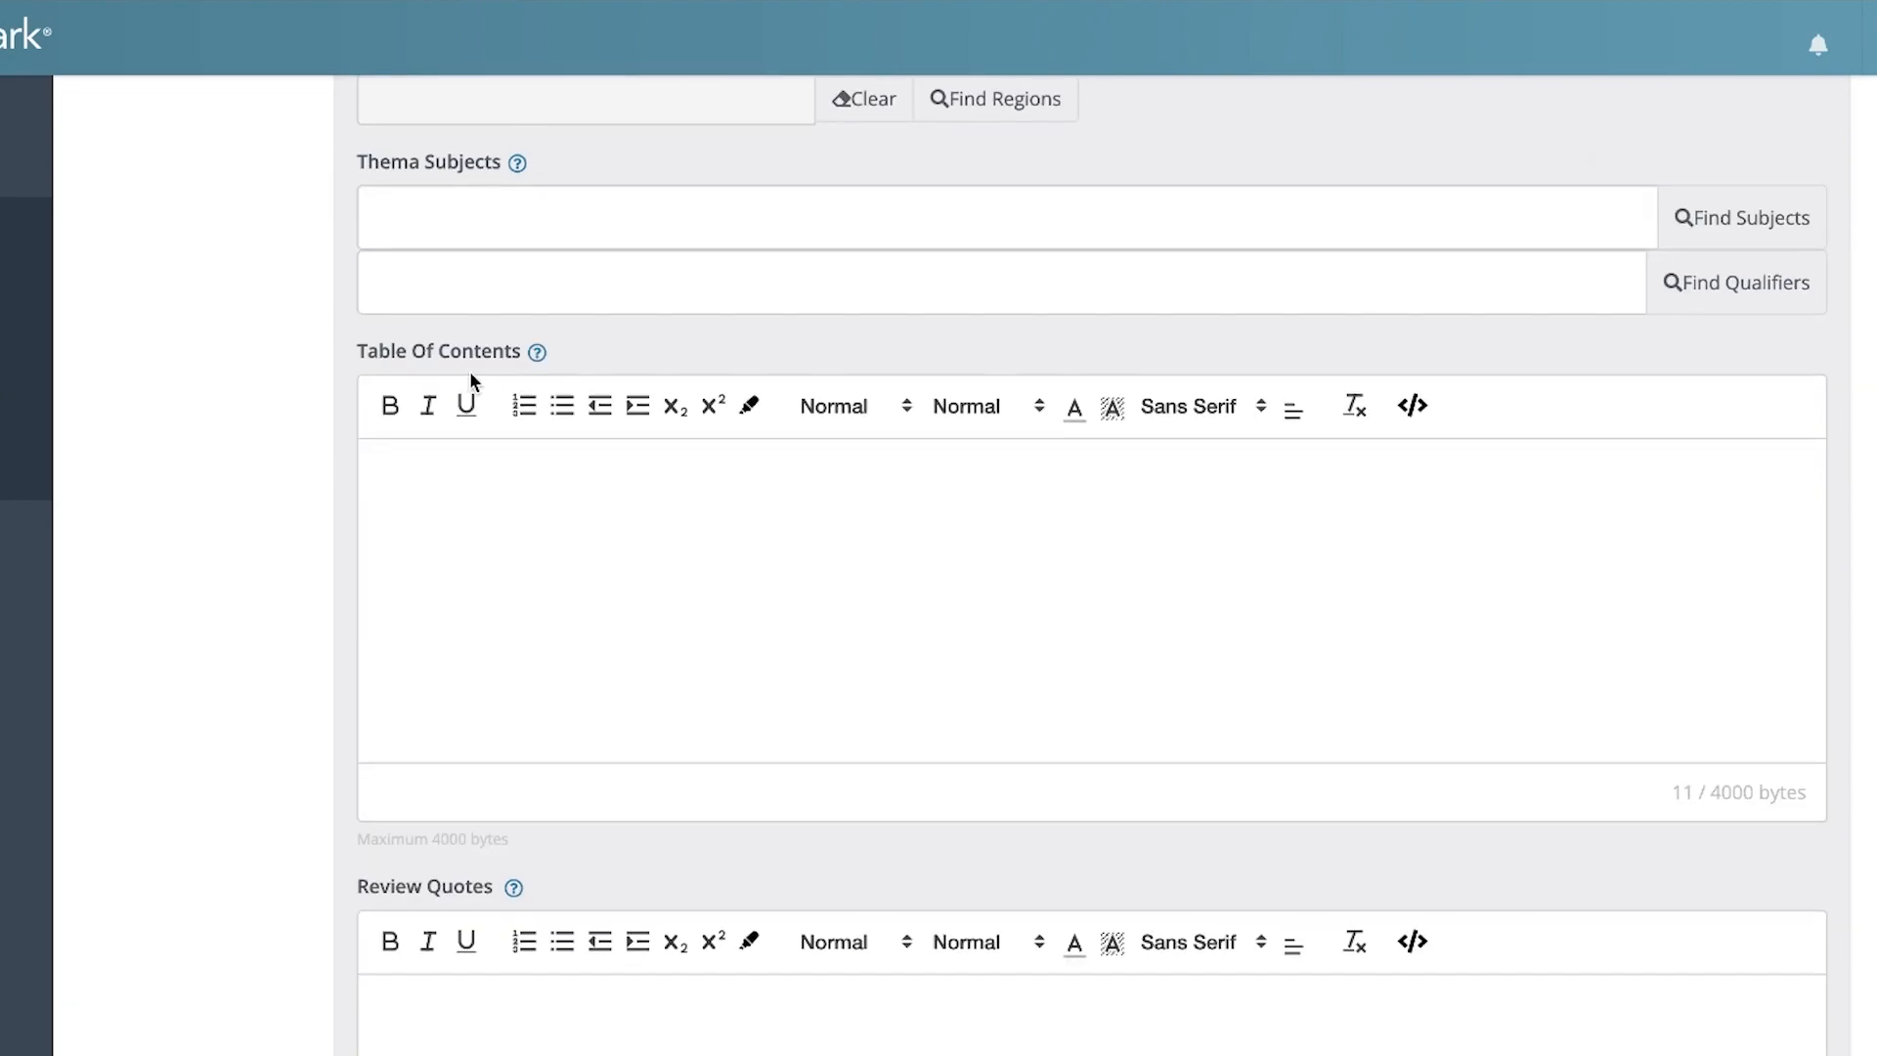
scroll(470, 379, "down", 5)
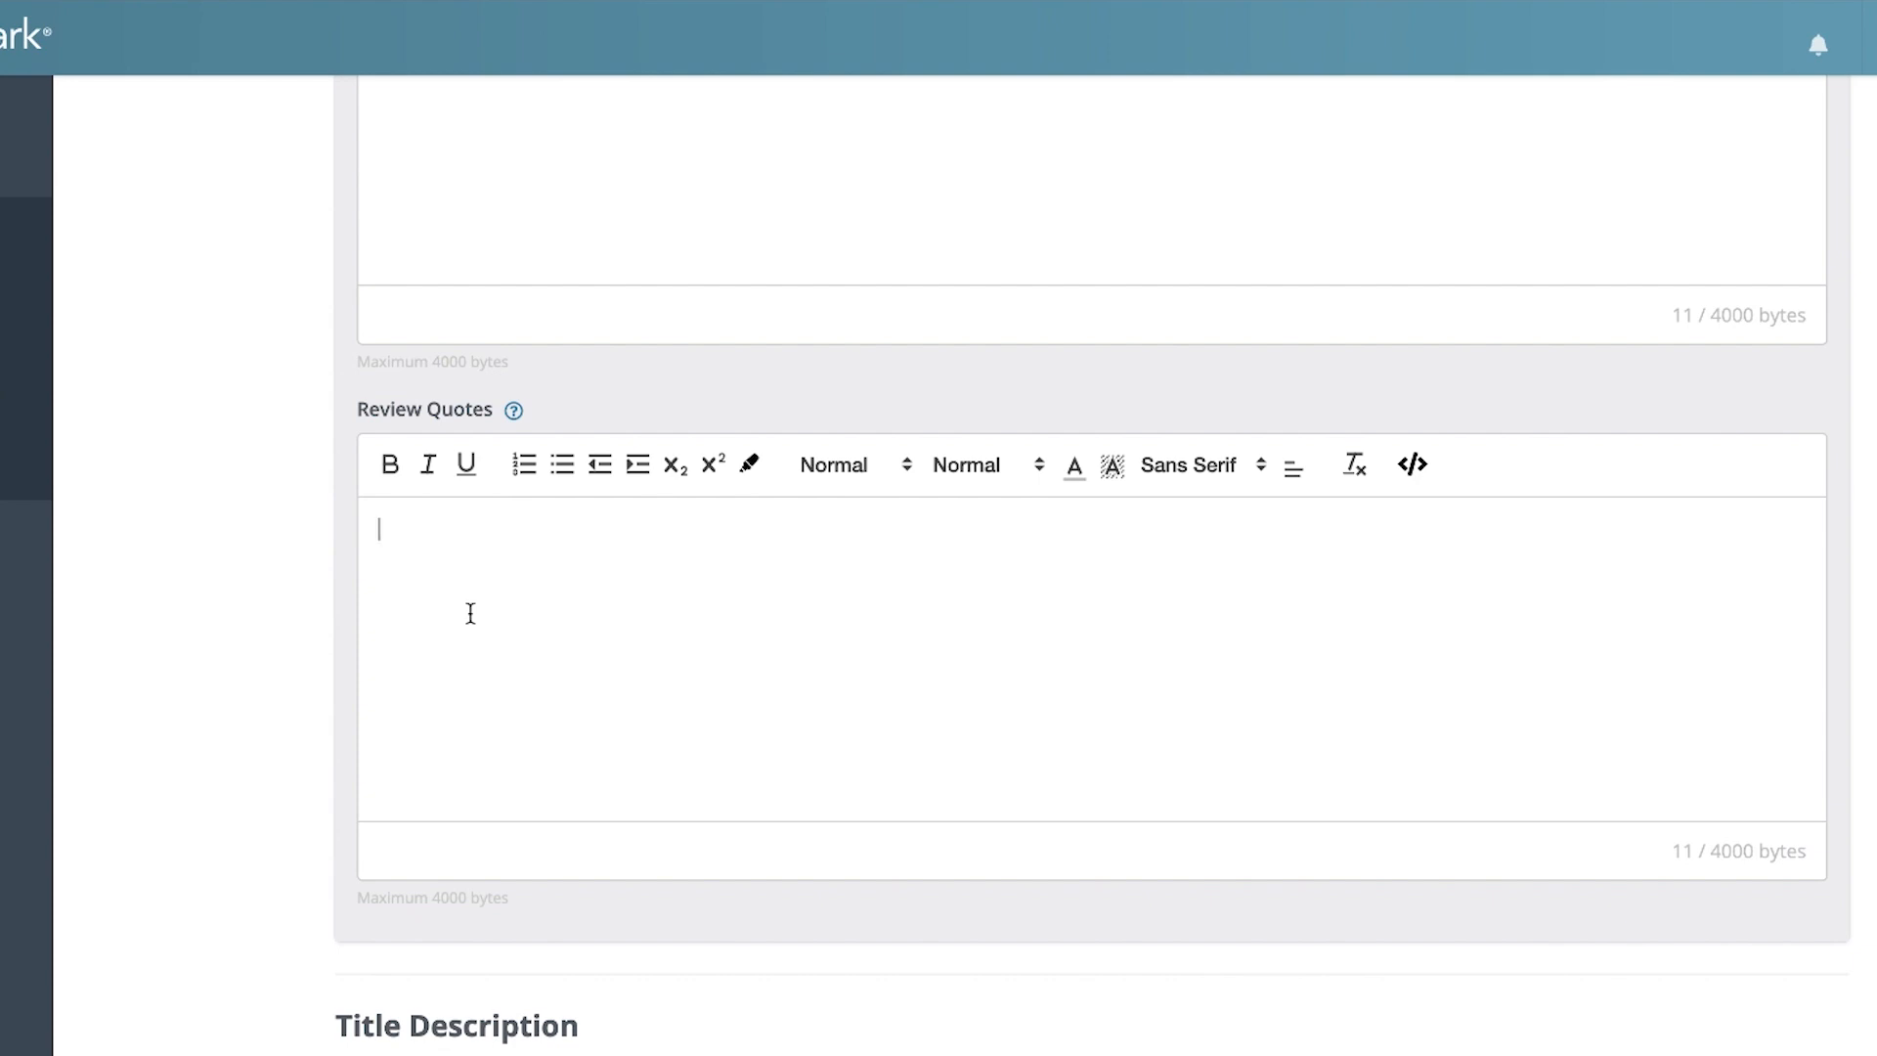
scroll(470, 606, "up", 1)
scroll(471, 600, "up", 10)
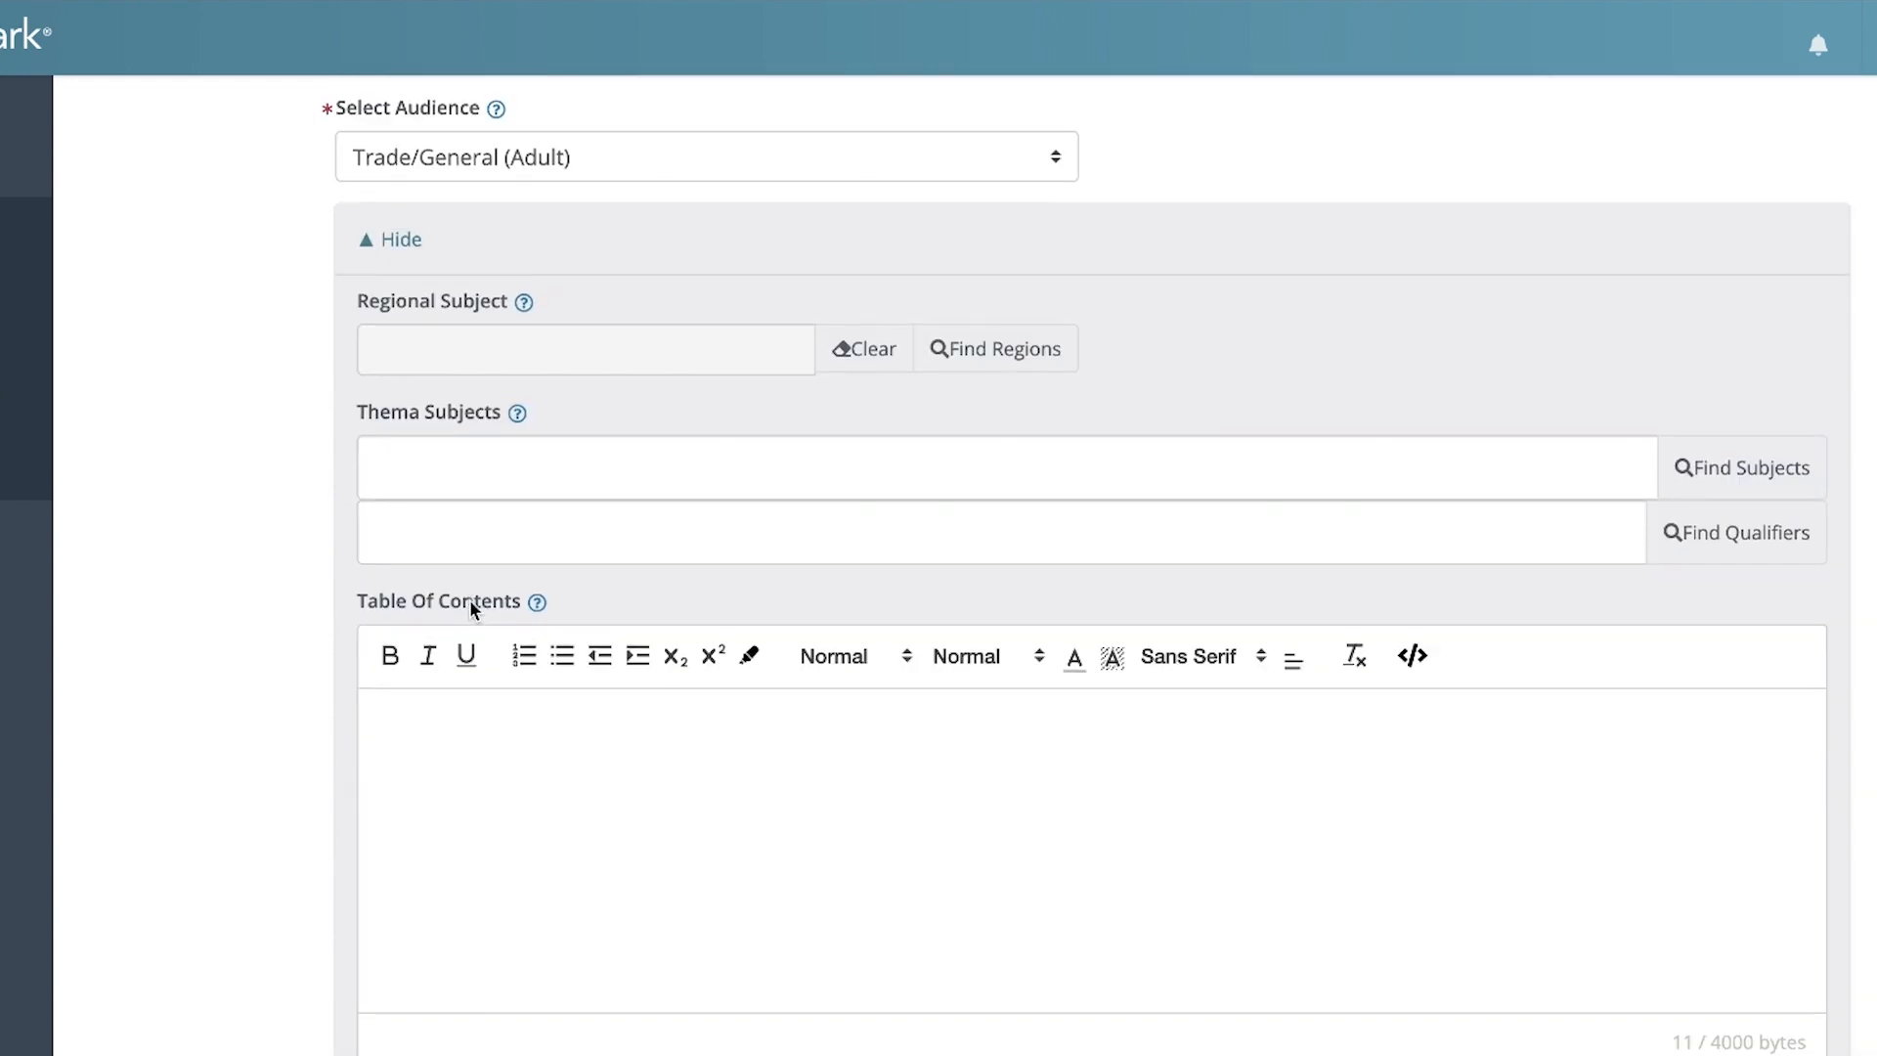
scroll(469, 600, "down", 9)
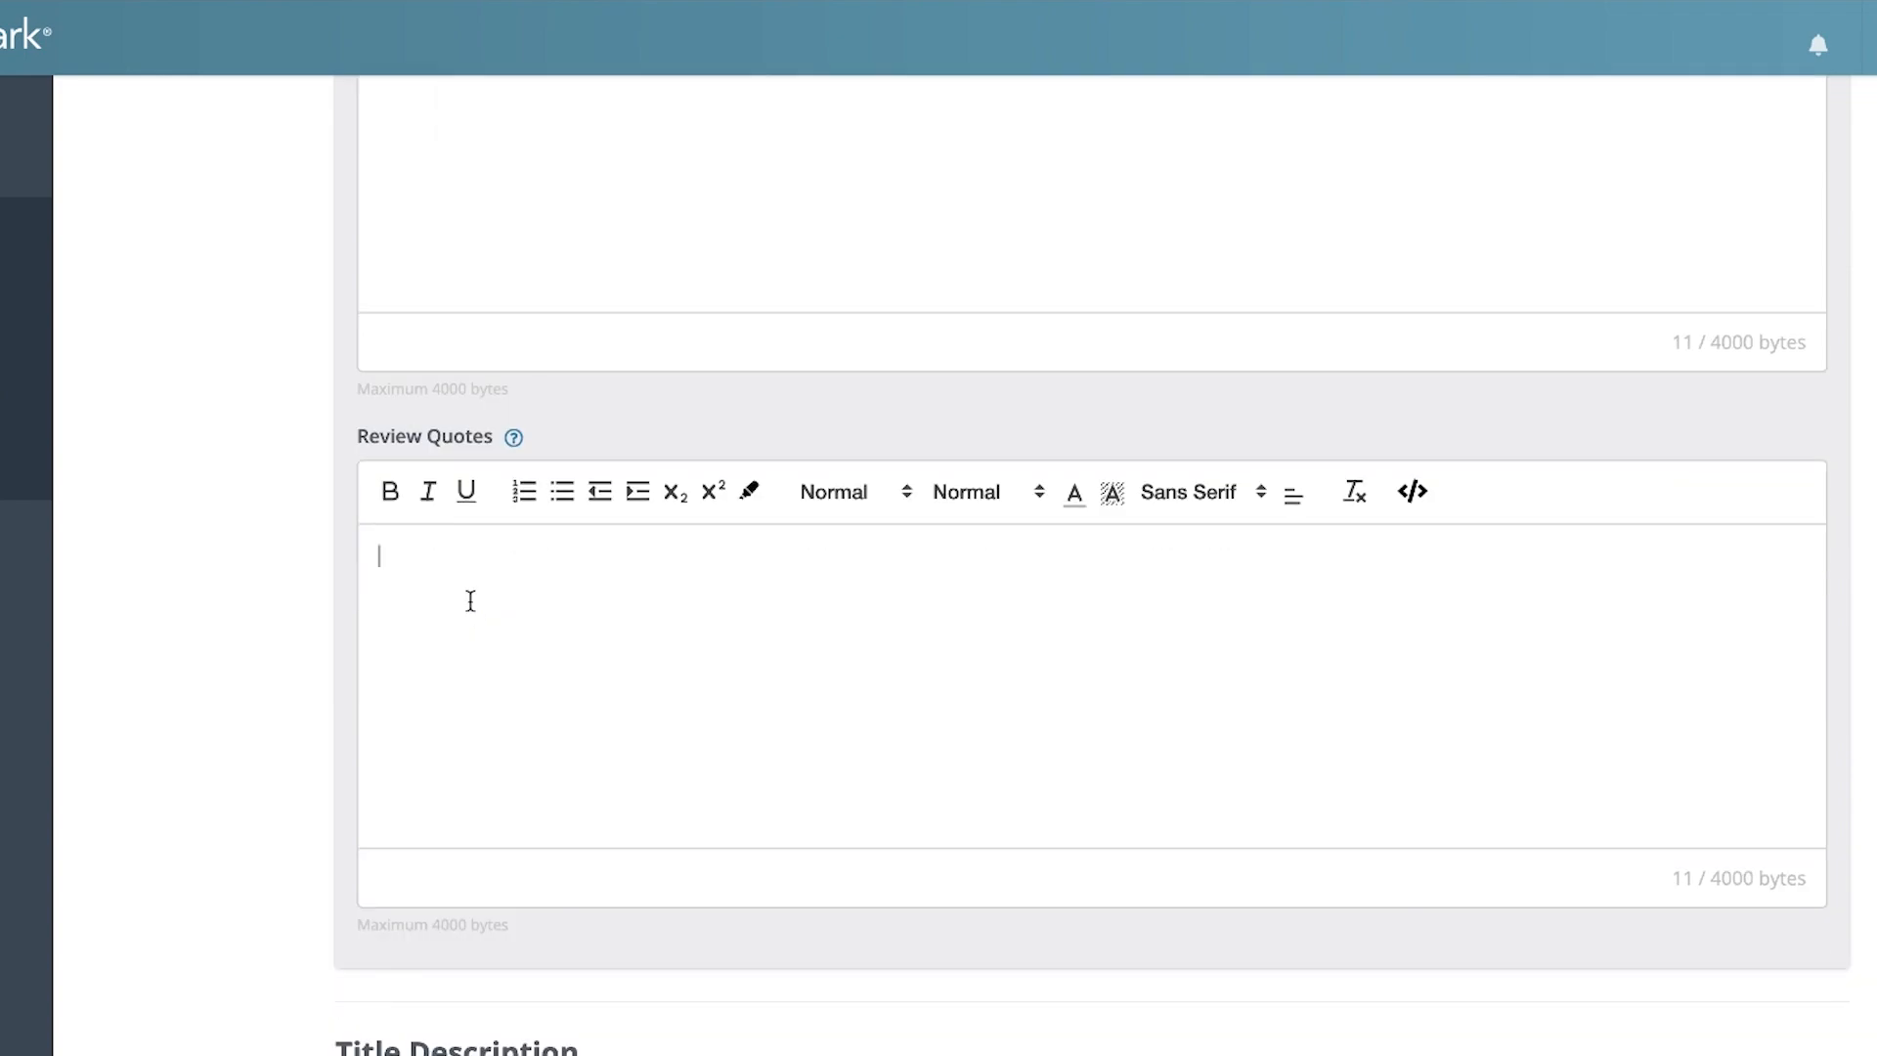
Paste the book blurb beginning "A wolf, a destiny, and no turning back." as the title's full description
scroll(470, 600, "down", 4)
scroll(243, 796, "down", 7)
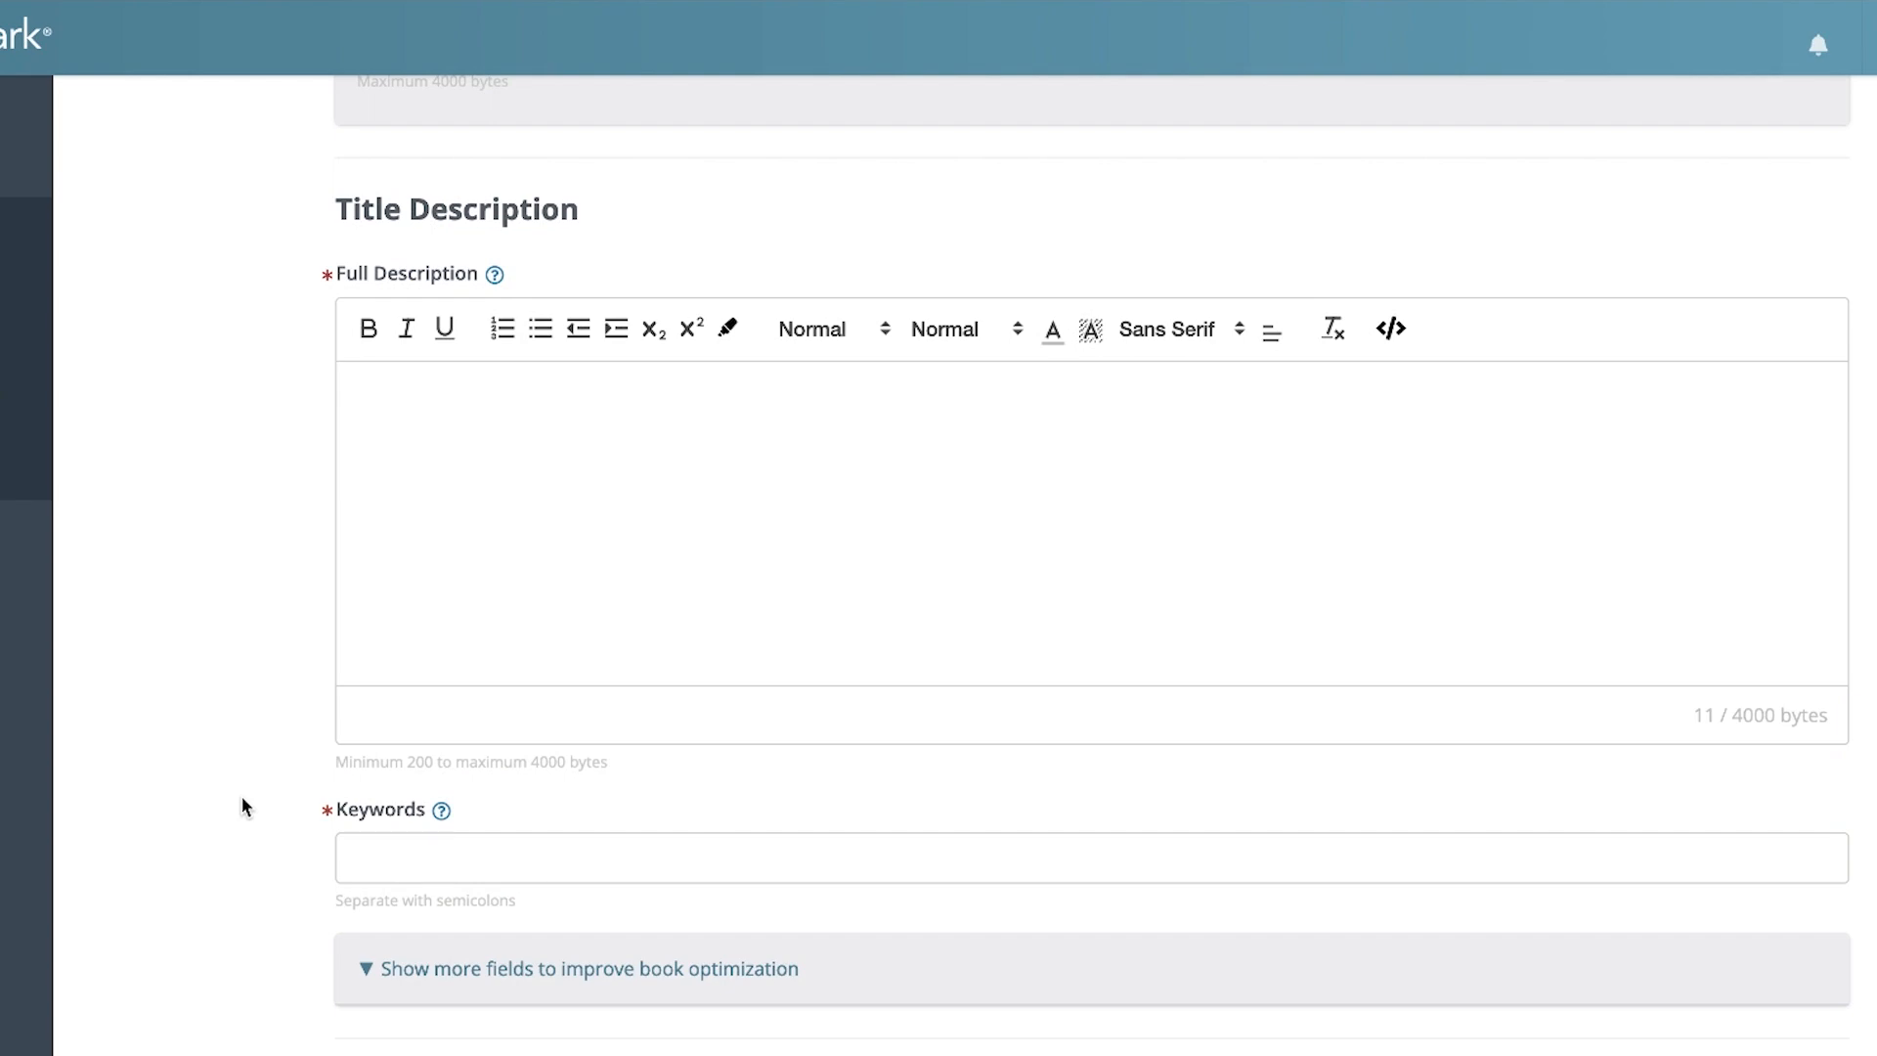
key("ctrl+v")
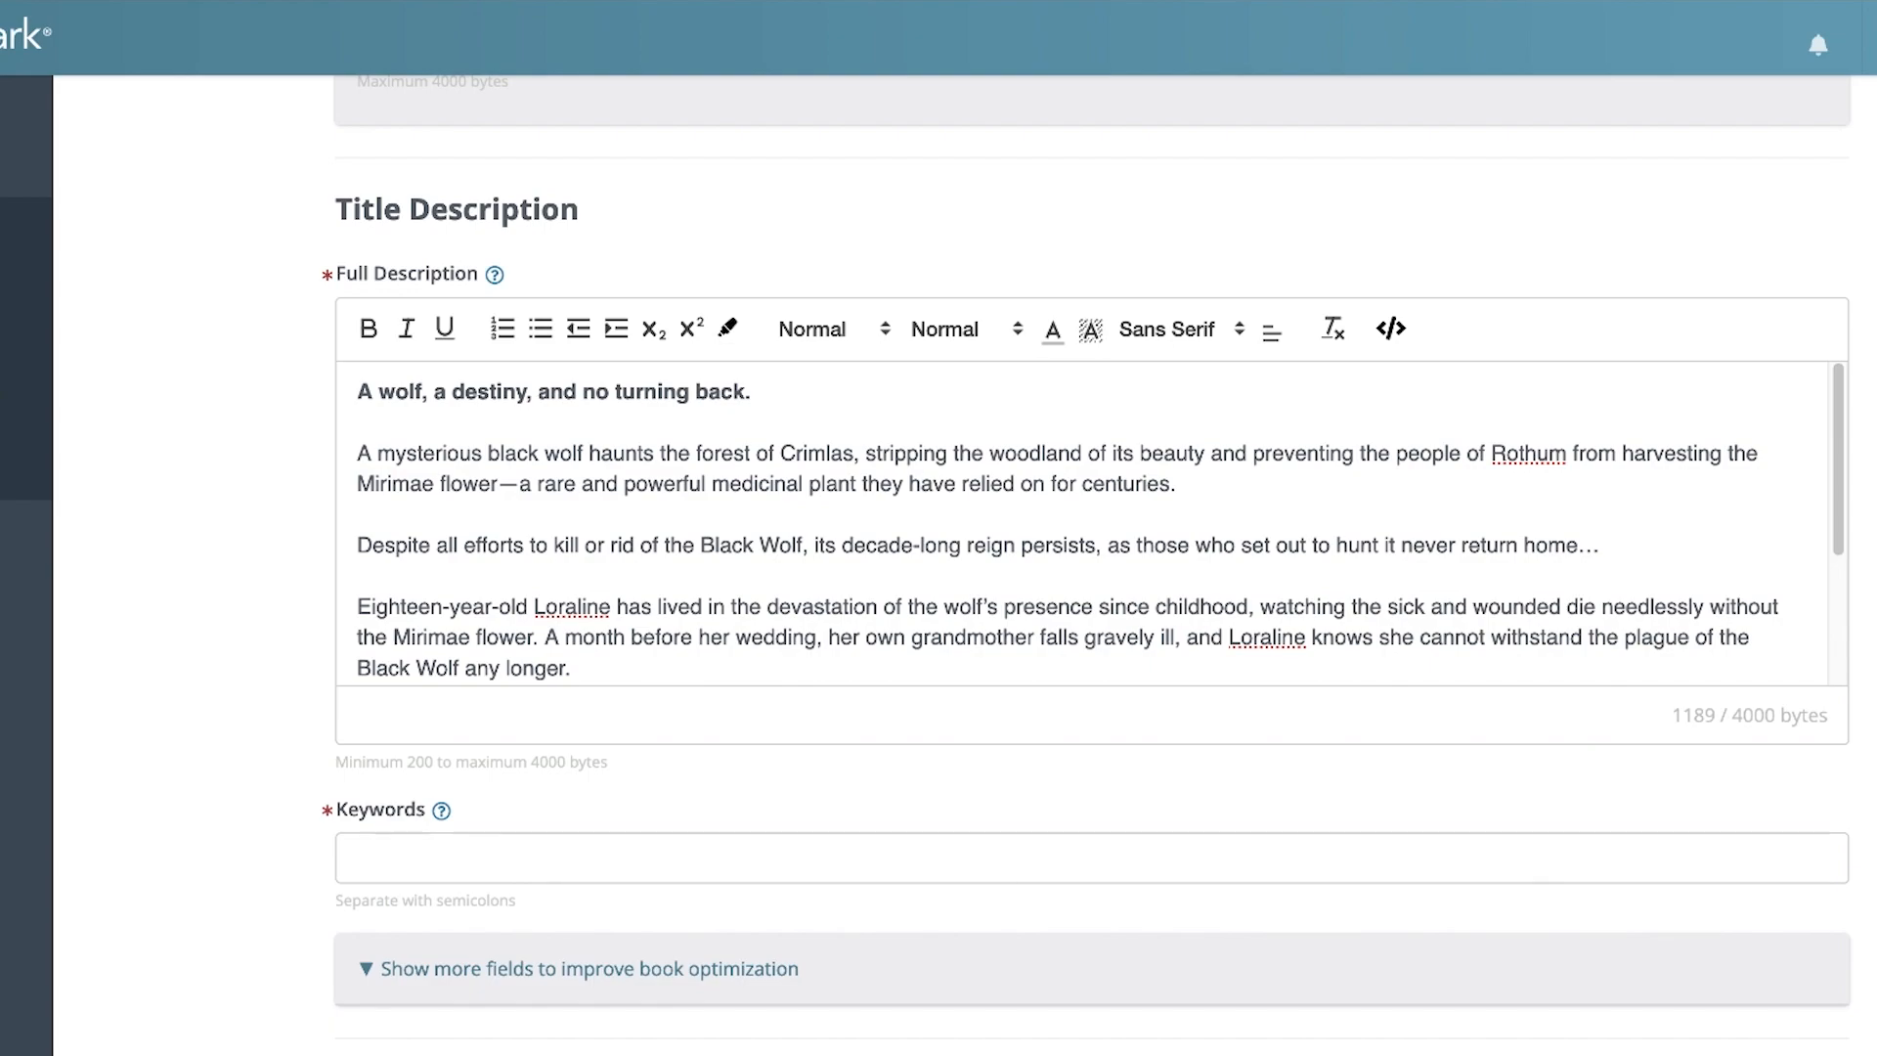
Enter the keywords "little red riding hood; red riding hood retelling; fairy tale retelling; red riding hood story; classic fairy tales; big bad wolf"
left_click(738, 853)
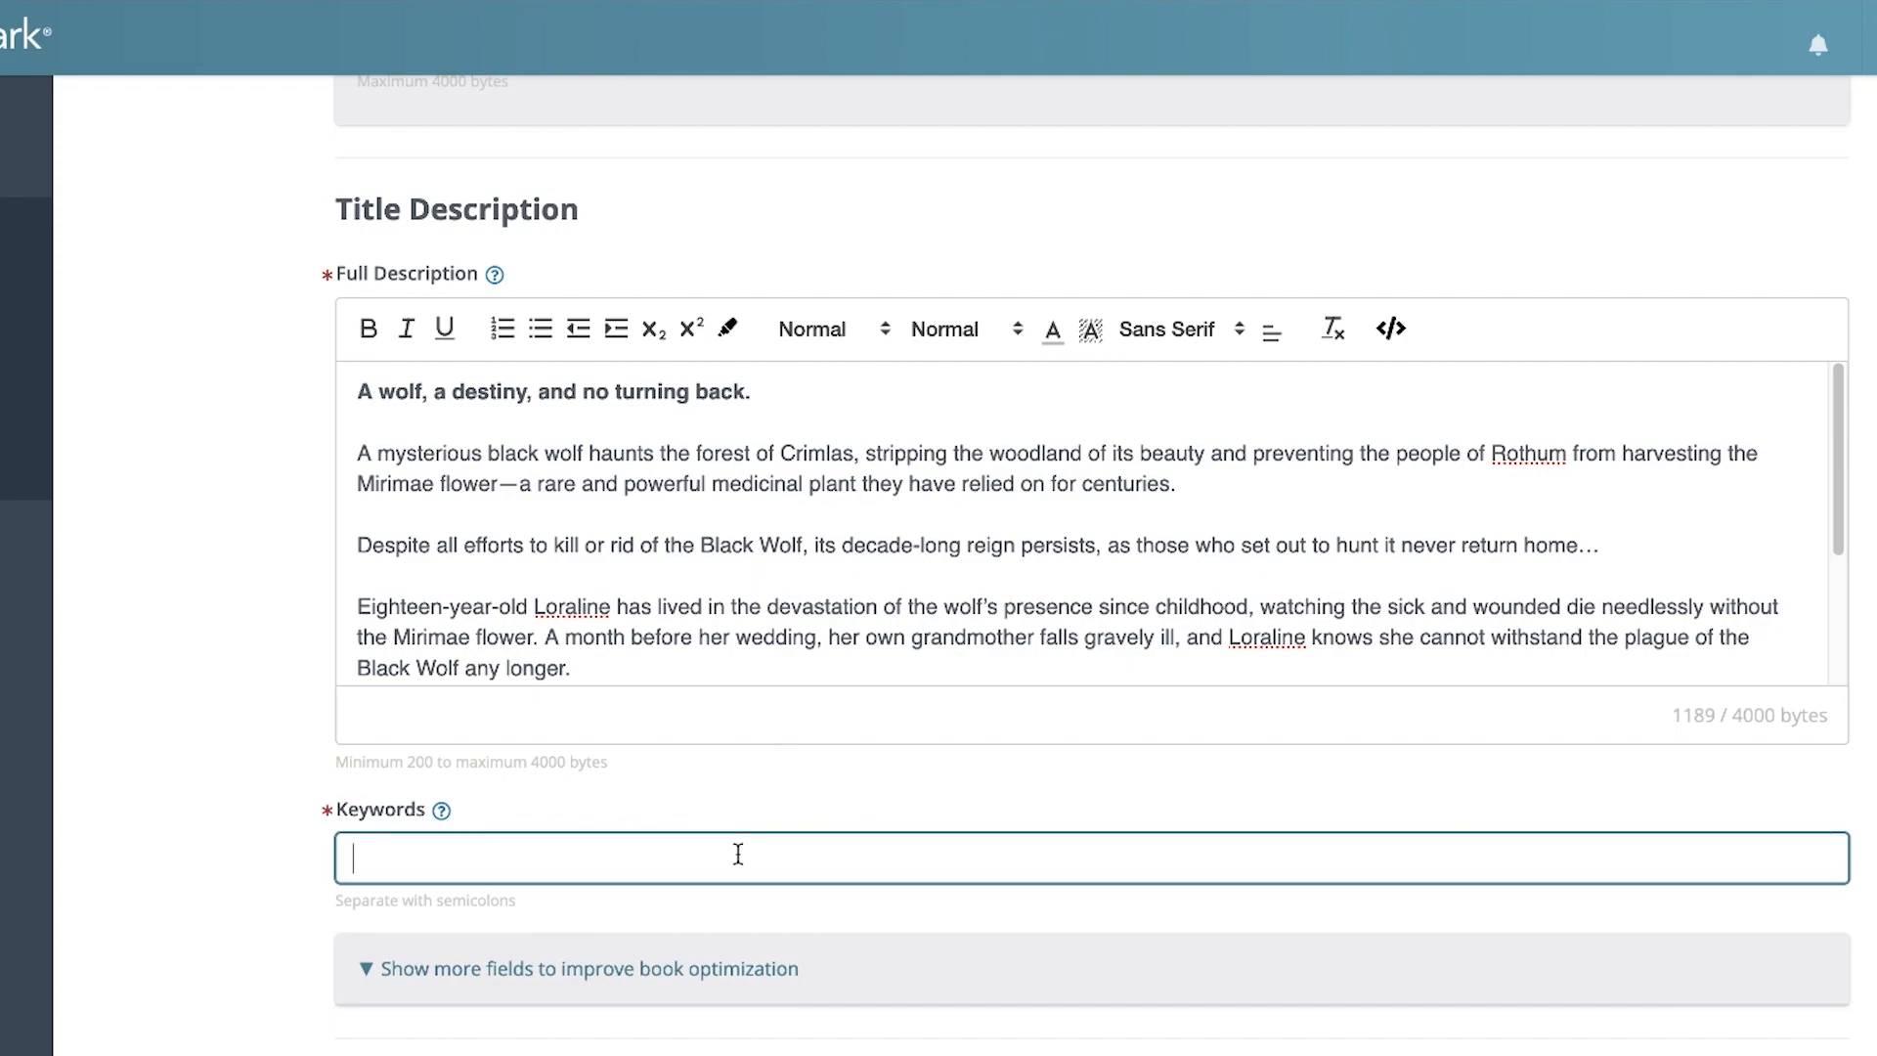
type("little red riding hood; red riding hood retelling; fairy tale retelling; red riding hood story; classic fairy tales; big bad wolf")
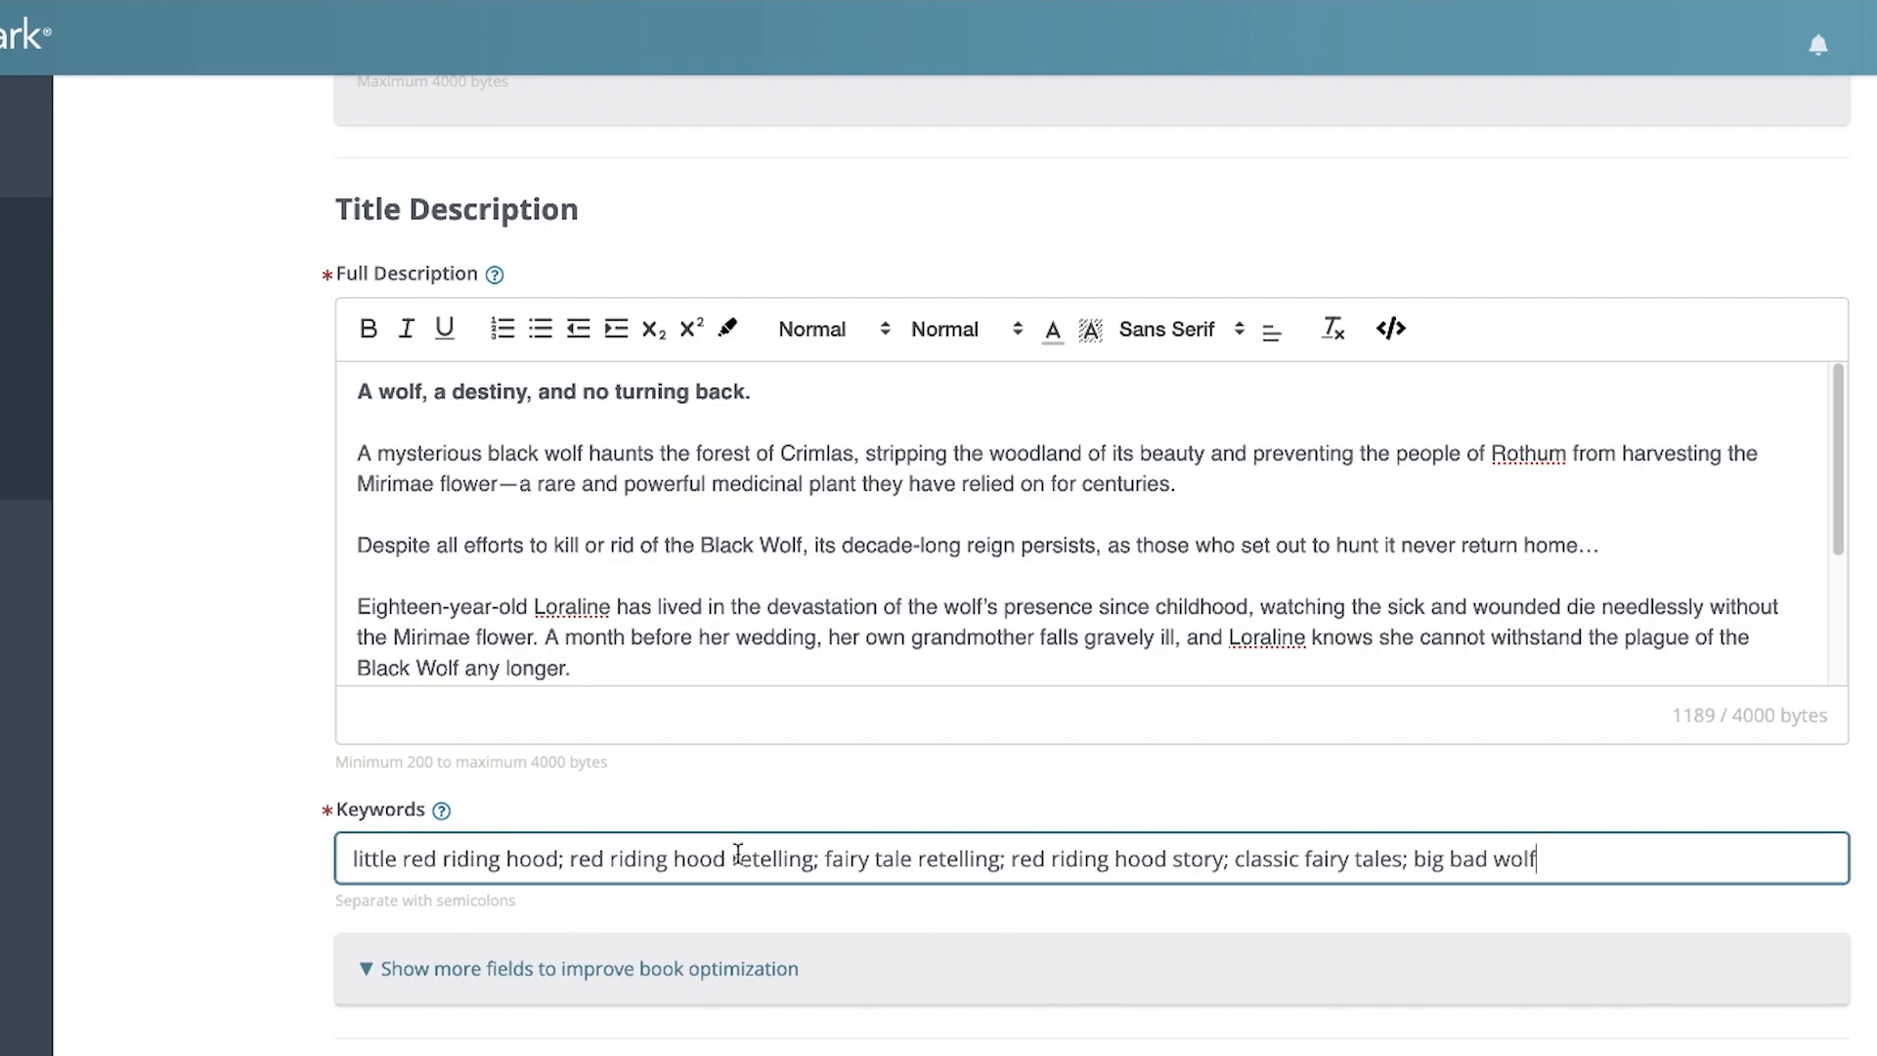
Show the additional title description fields, go through the short description field, and continue to the ebook information
left_click(542, 971)
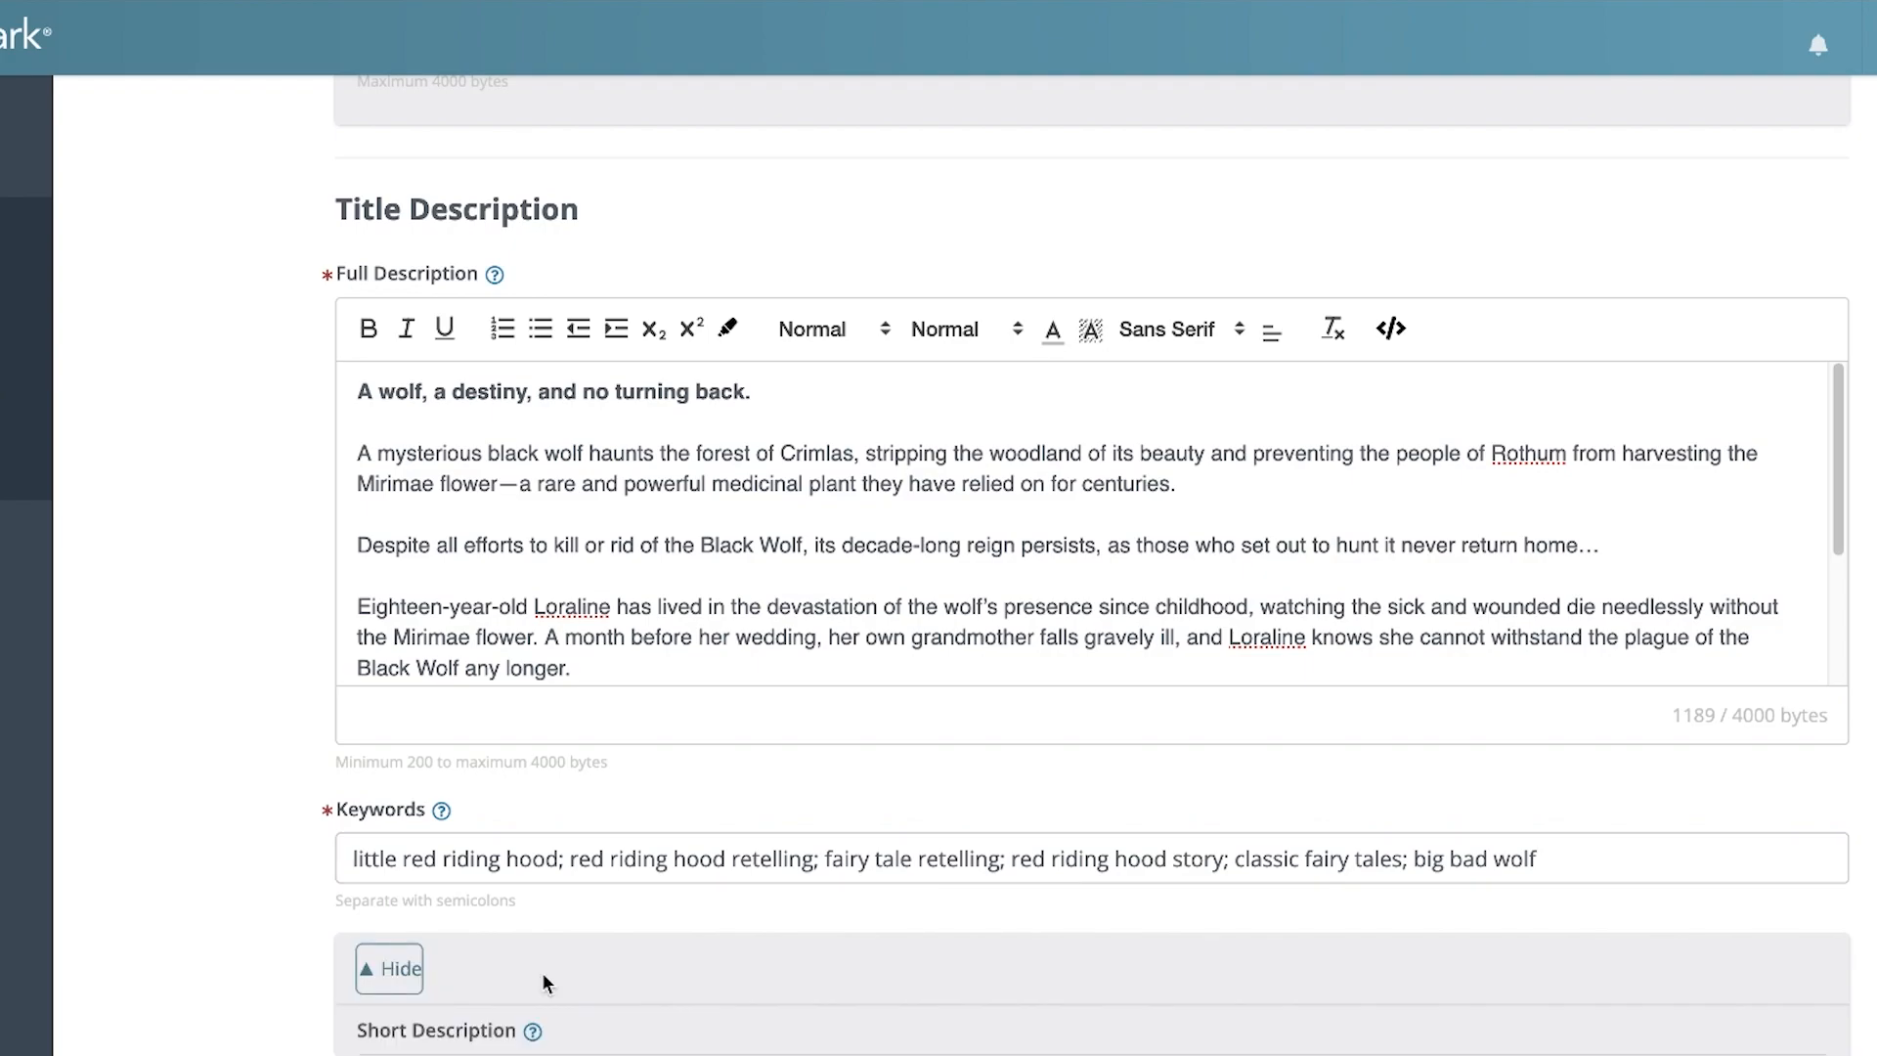
scroll(543, 975, "down", 3)
scroll(542, 972, "down", 2)
left_click(519, 829)
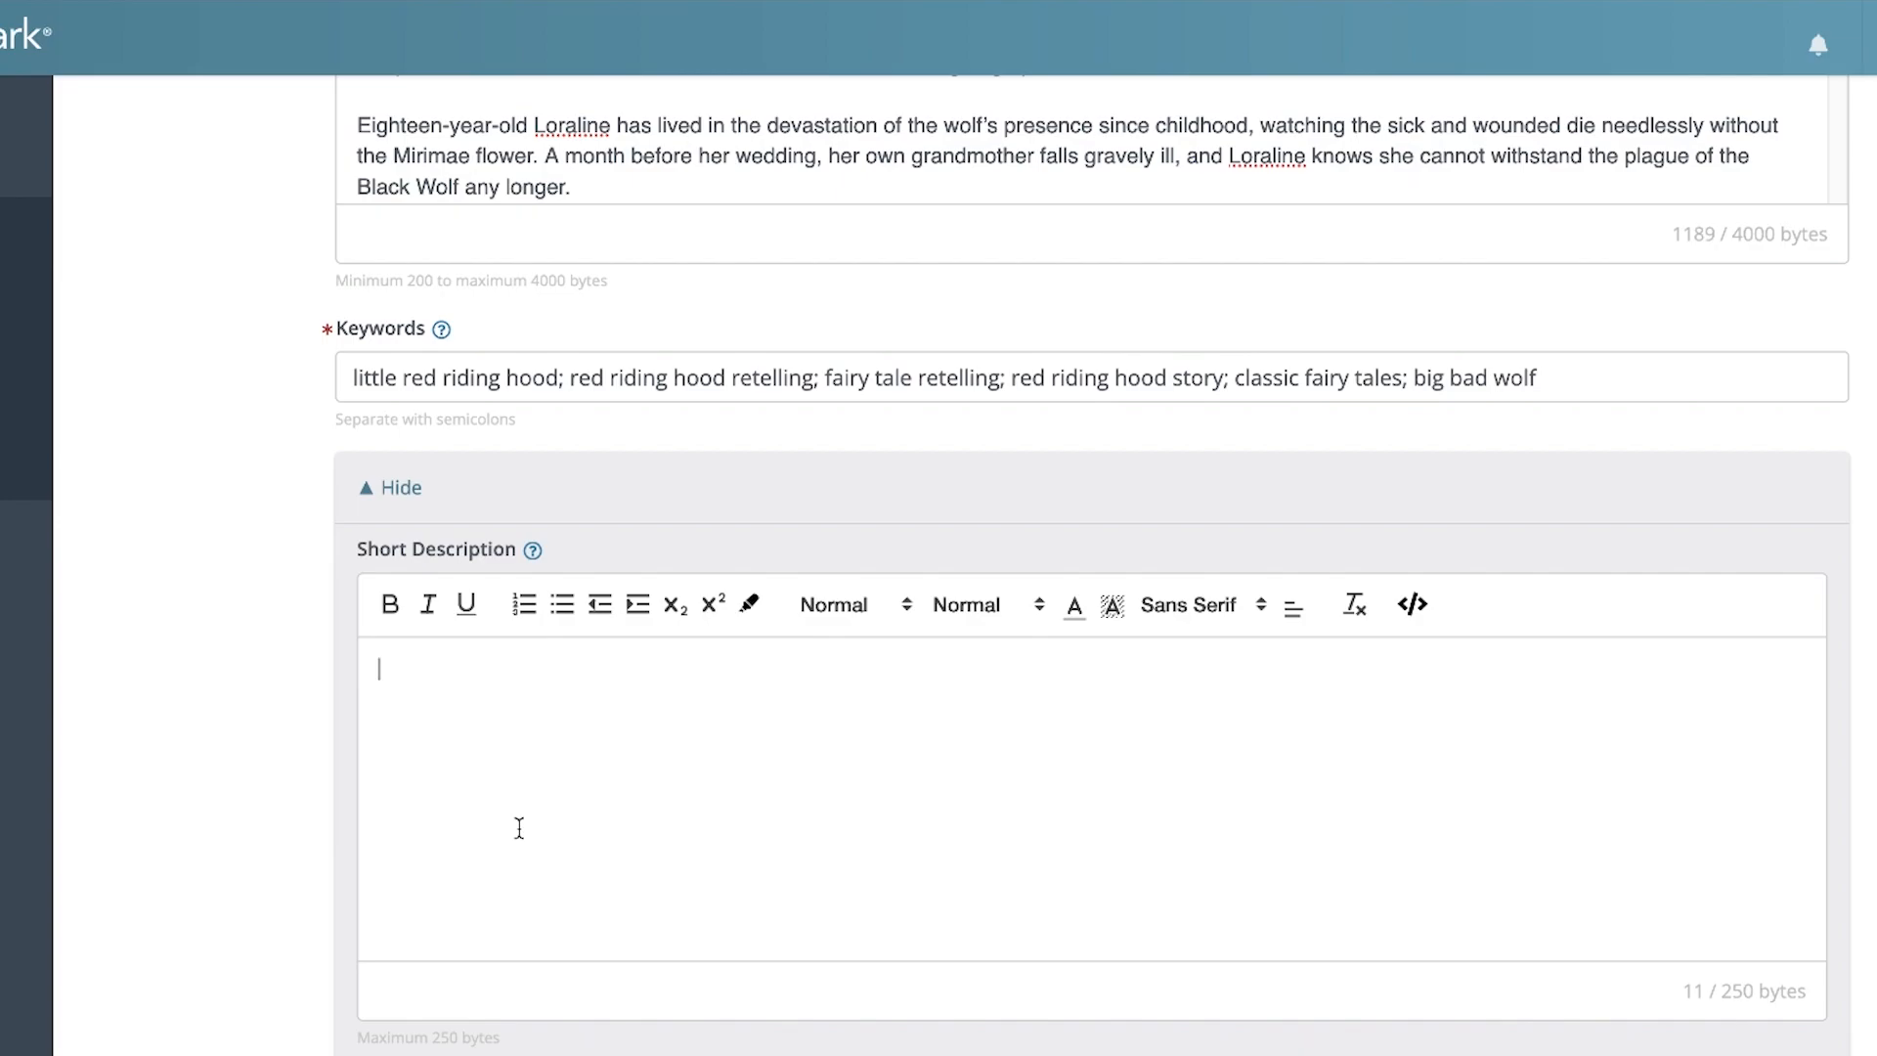
scroll(519, 828, "down", 1)
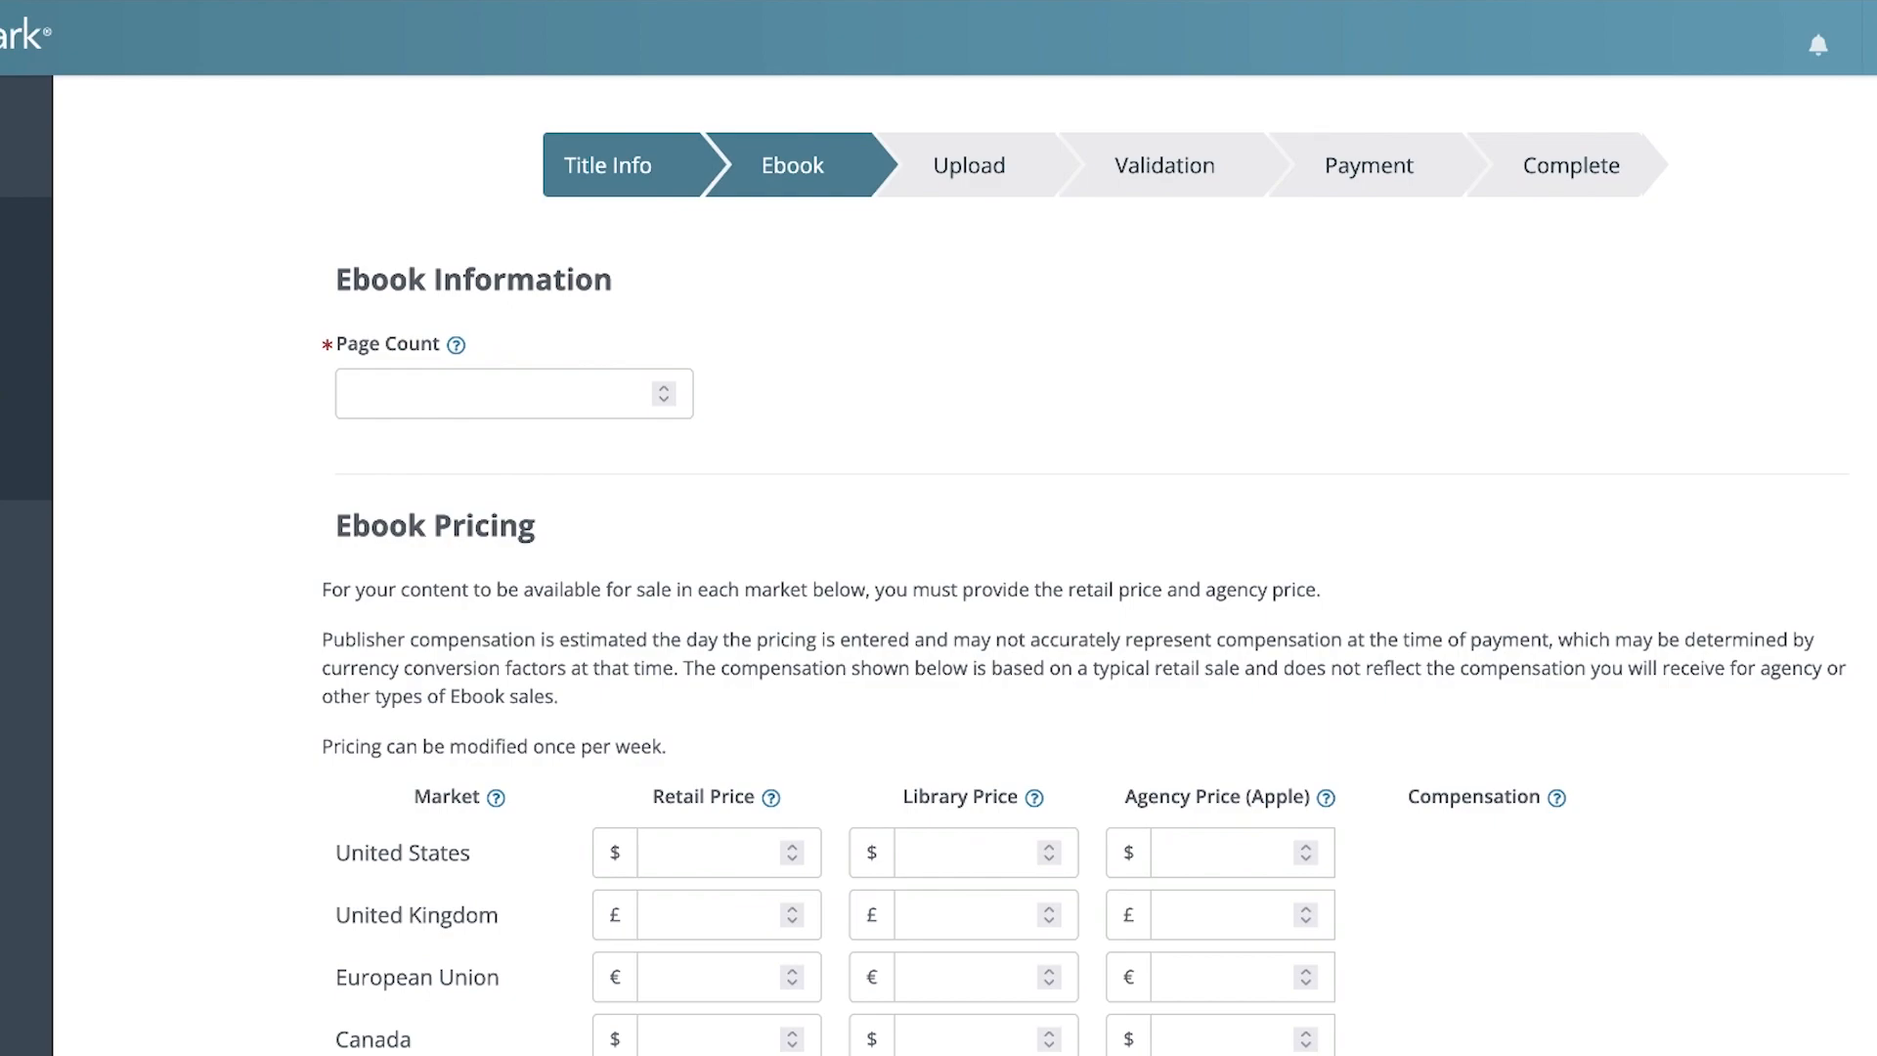
Set the ebook's page count to 44
left_click(537, 411)
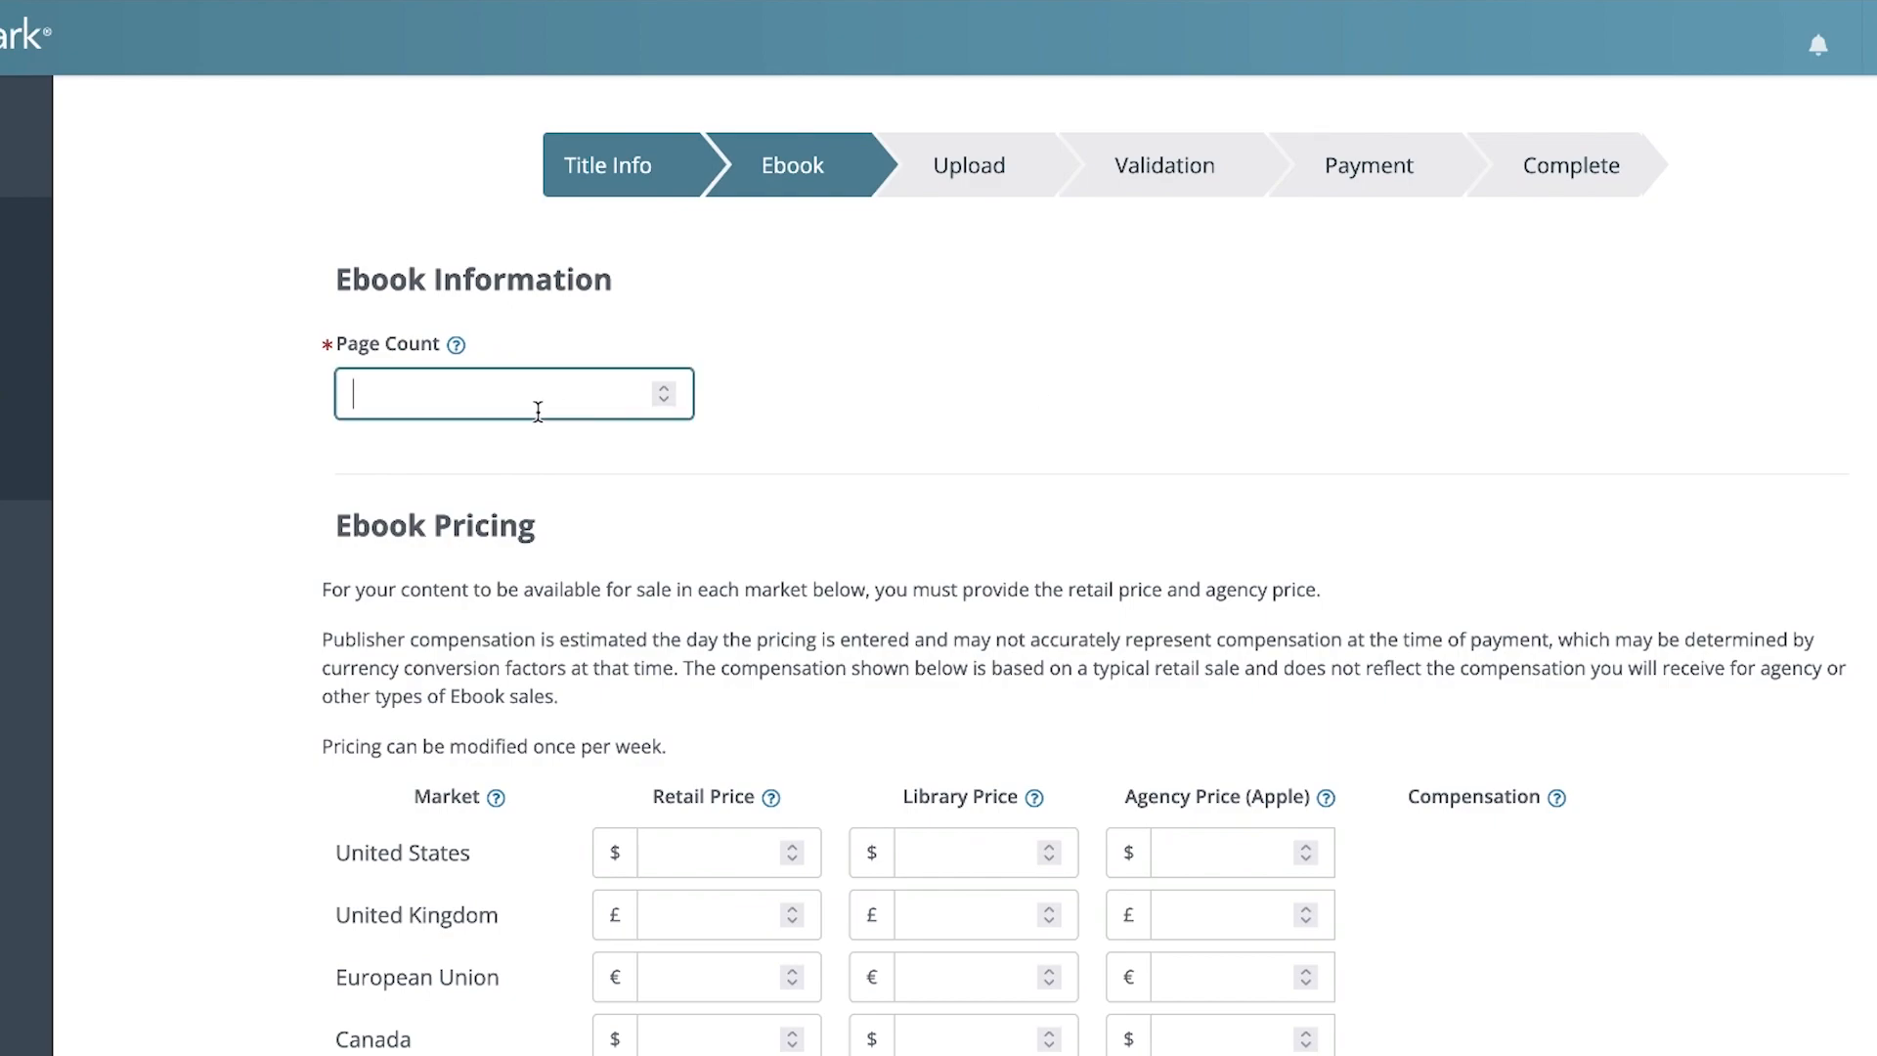
type("44")
left_click(966, 436)
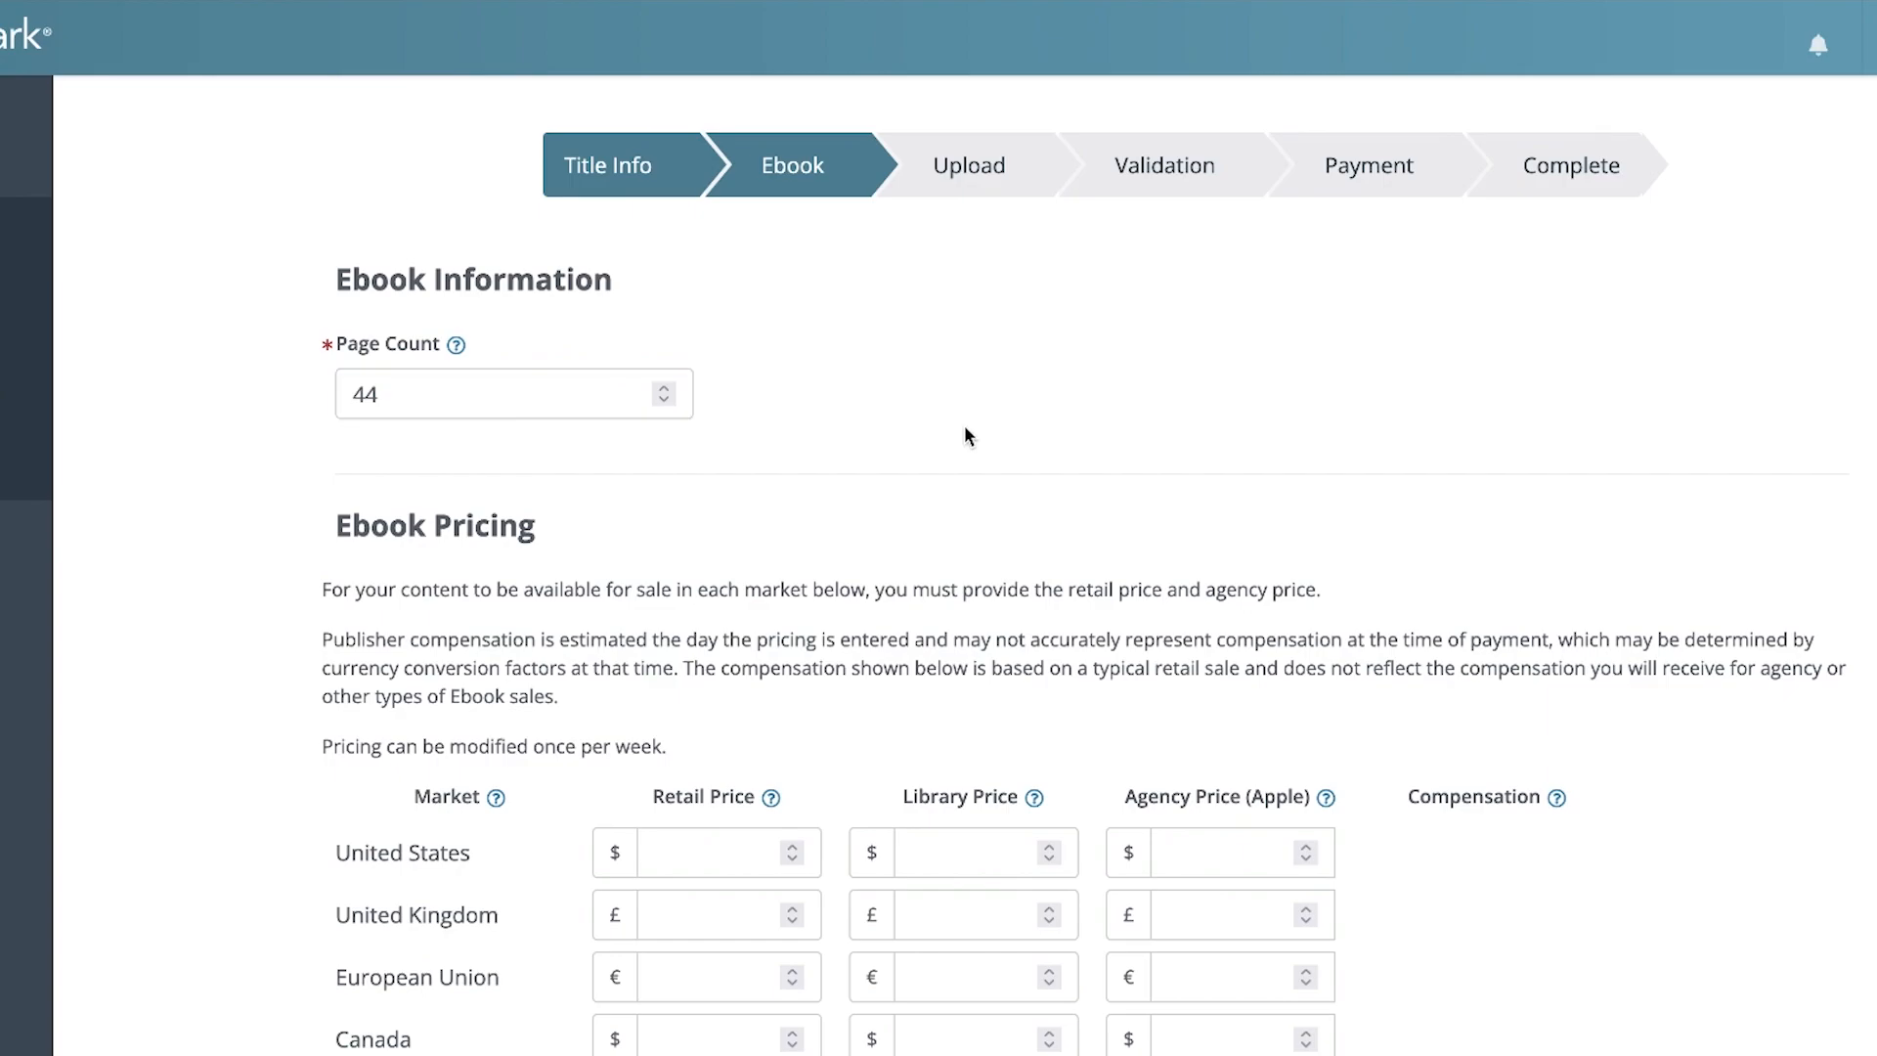
Set the United States retail price to $2.99 and let the prices for the other markets fill in
scroll(965, 428, "down", 3)
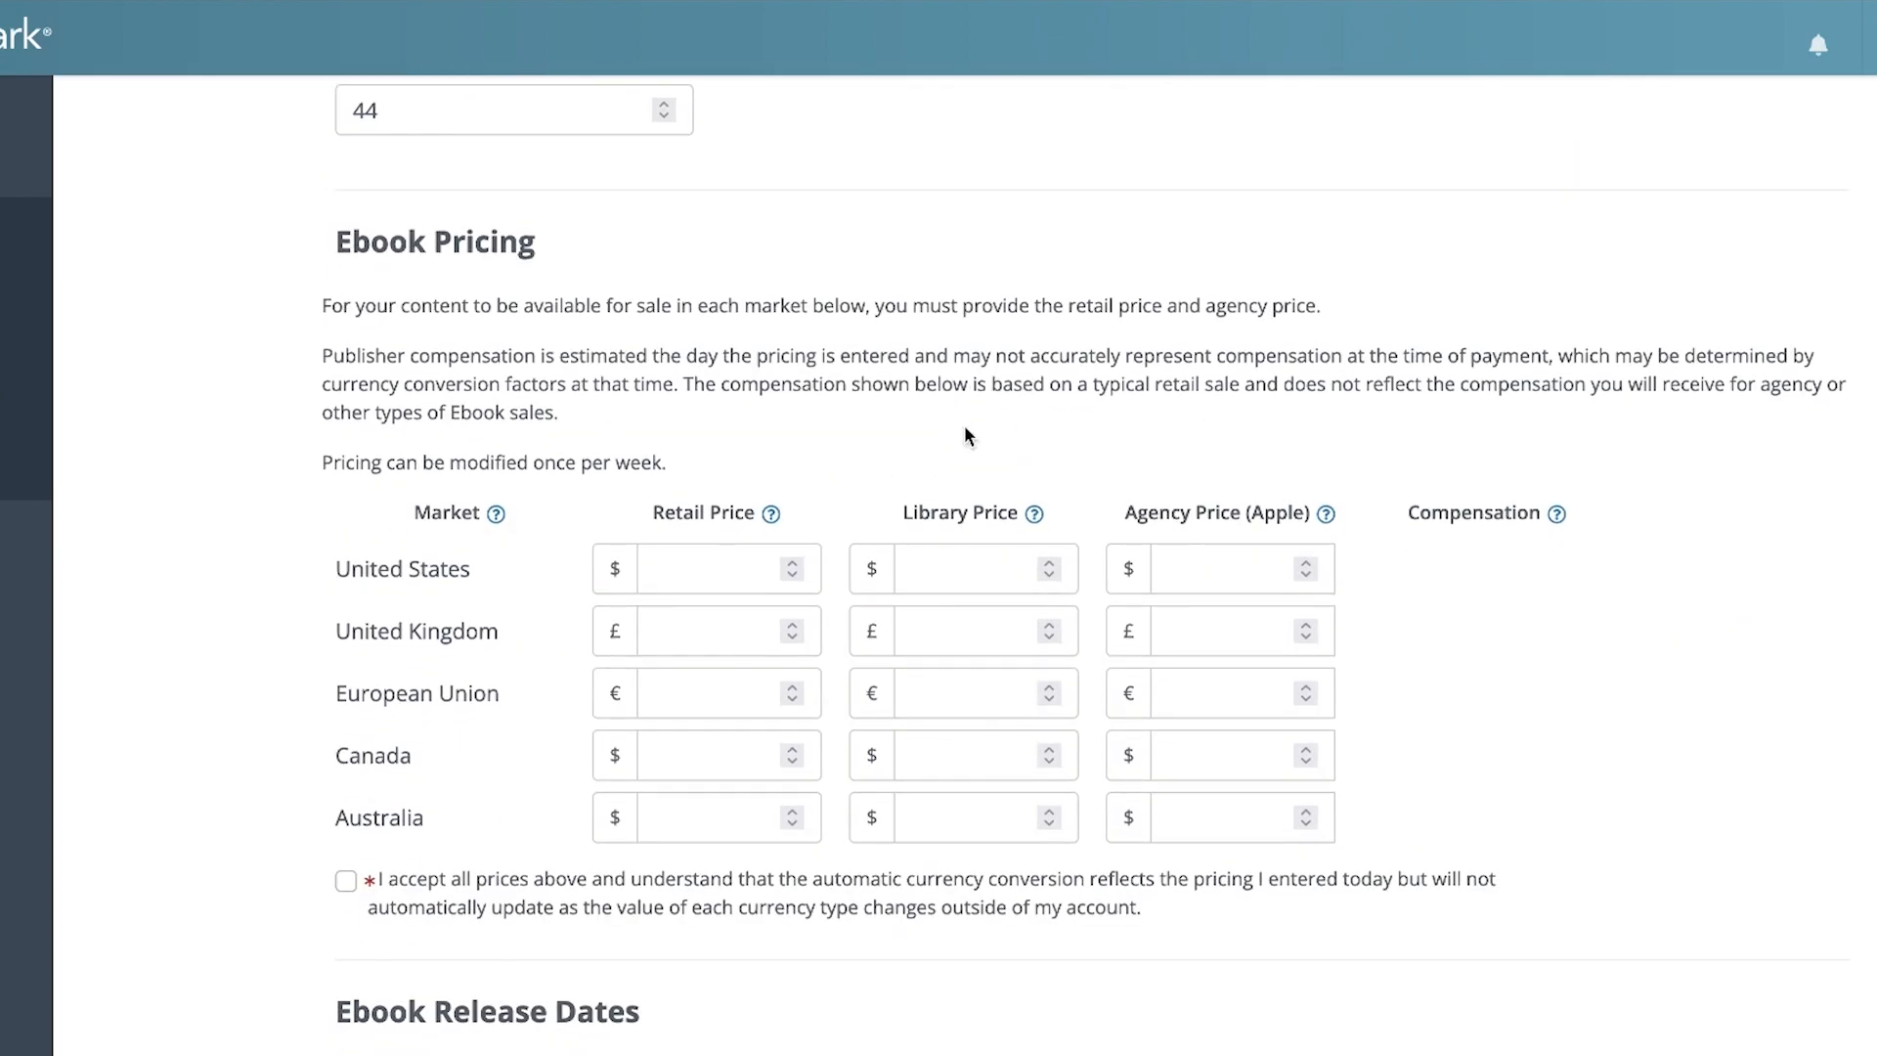
left_click(680, 578)
type("2.9")
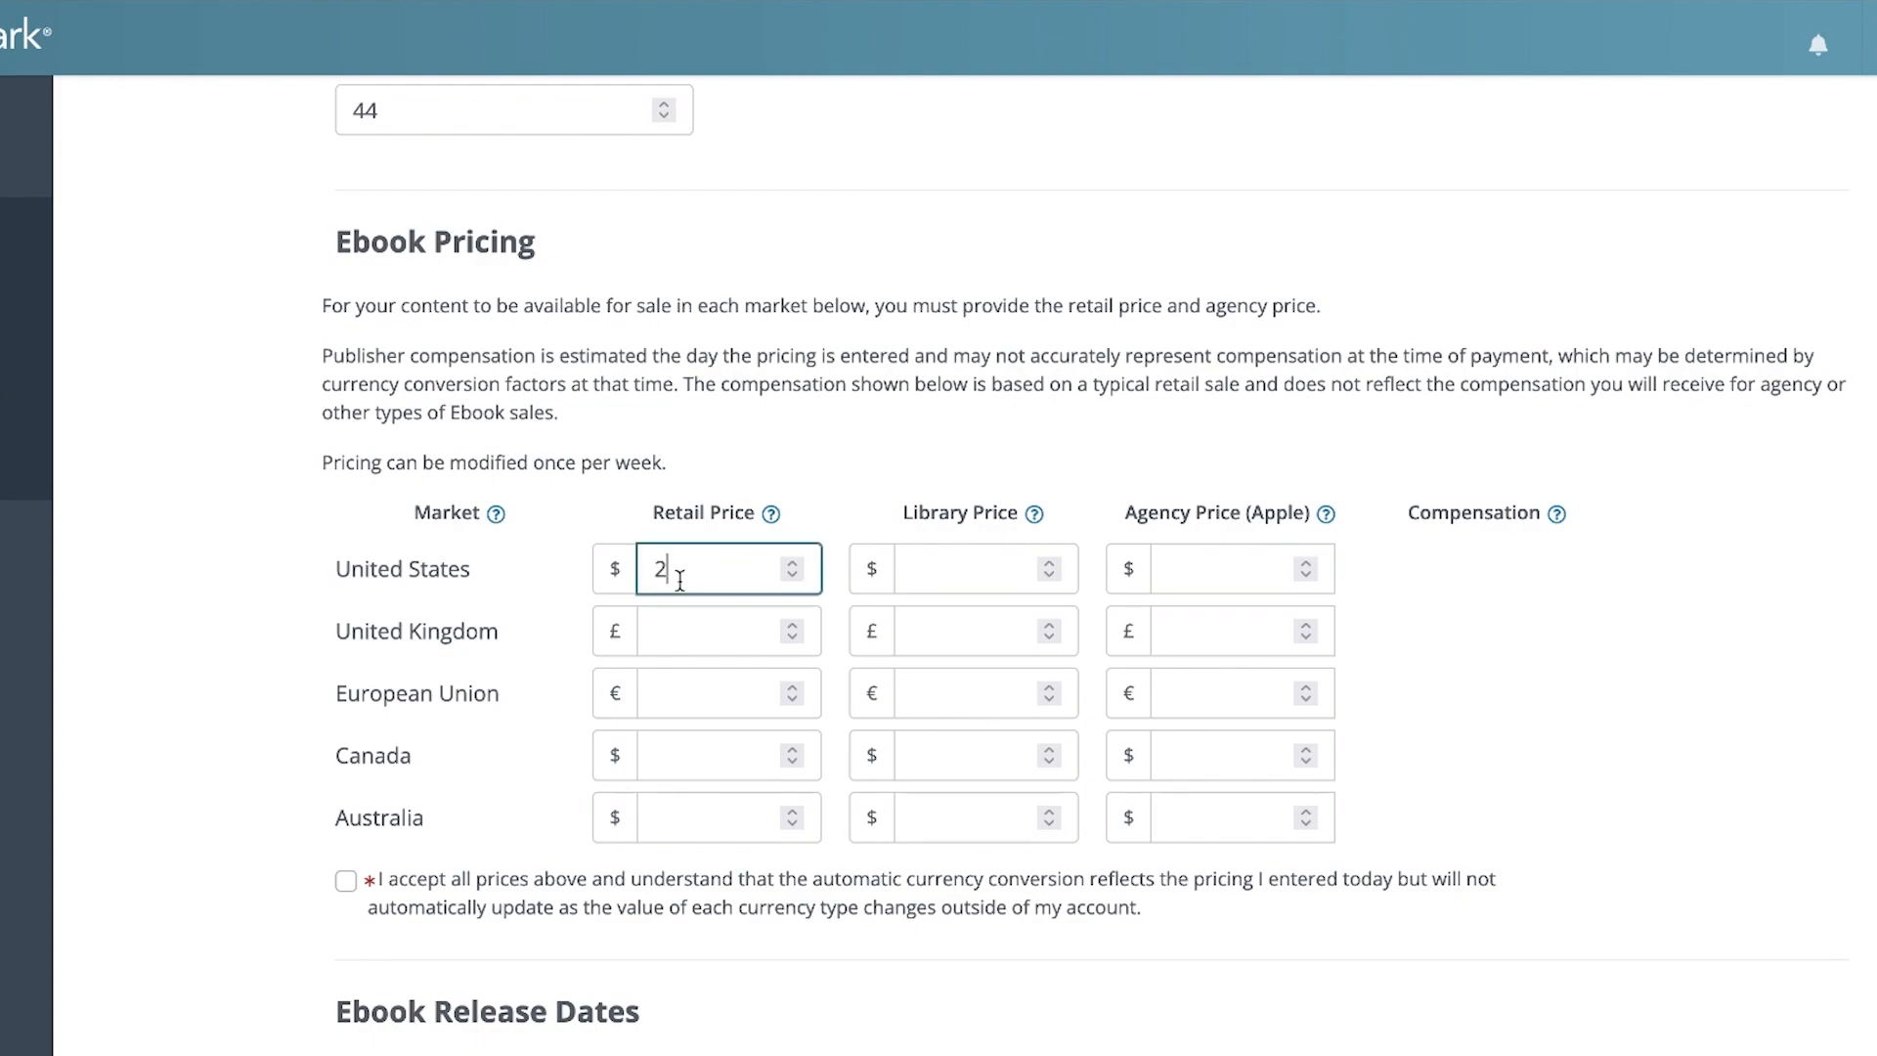
type("9")
left_click(845, 509)
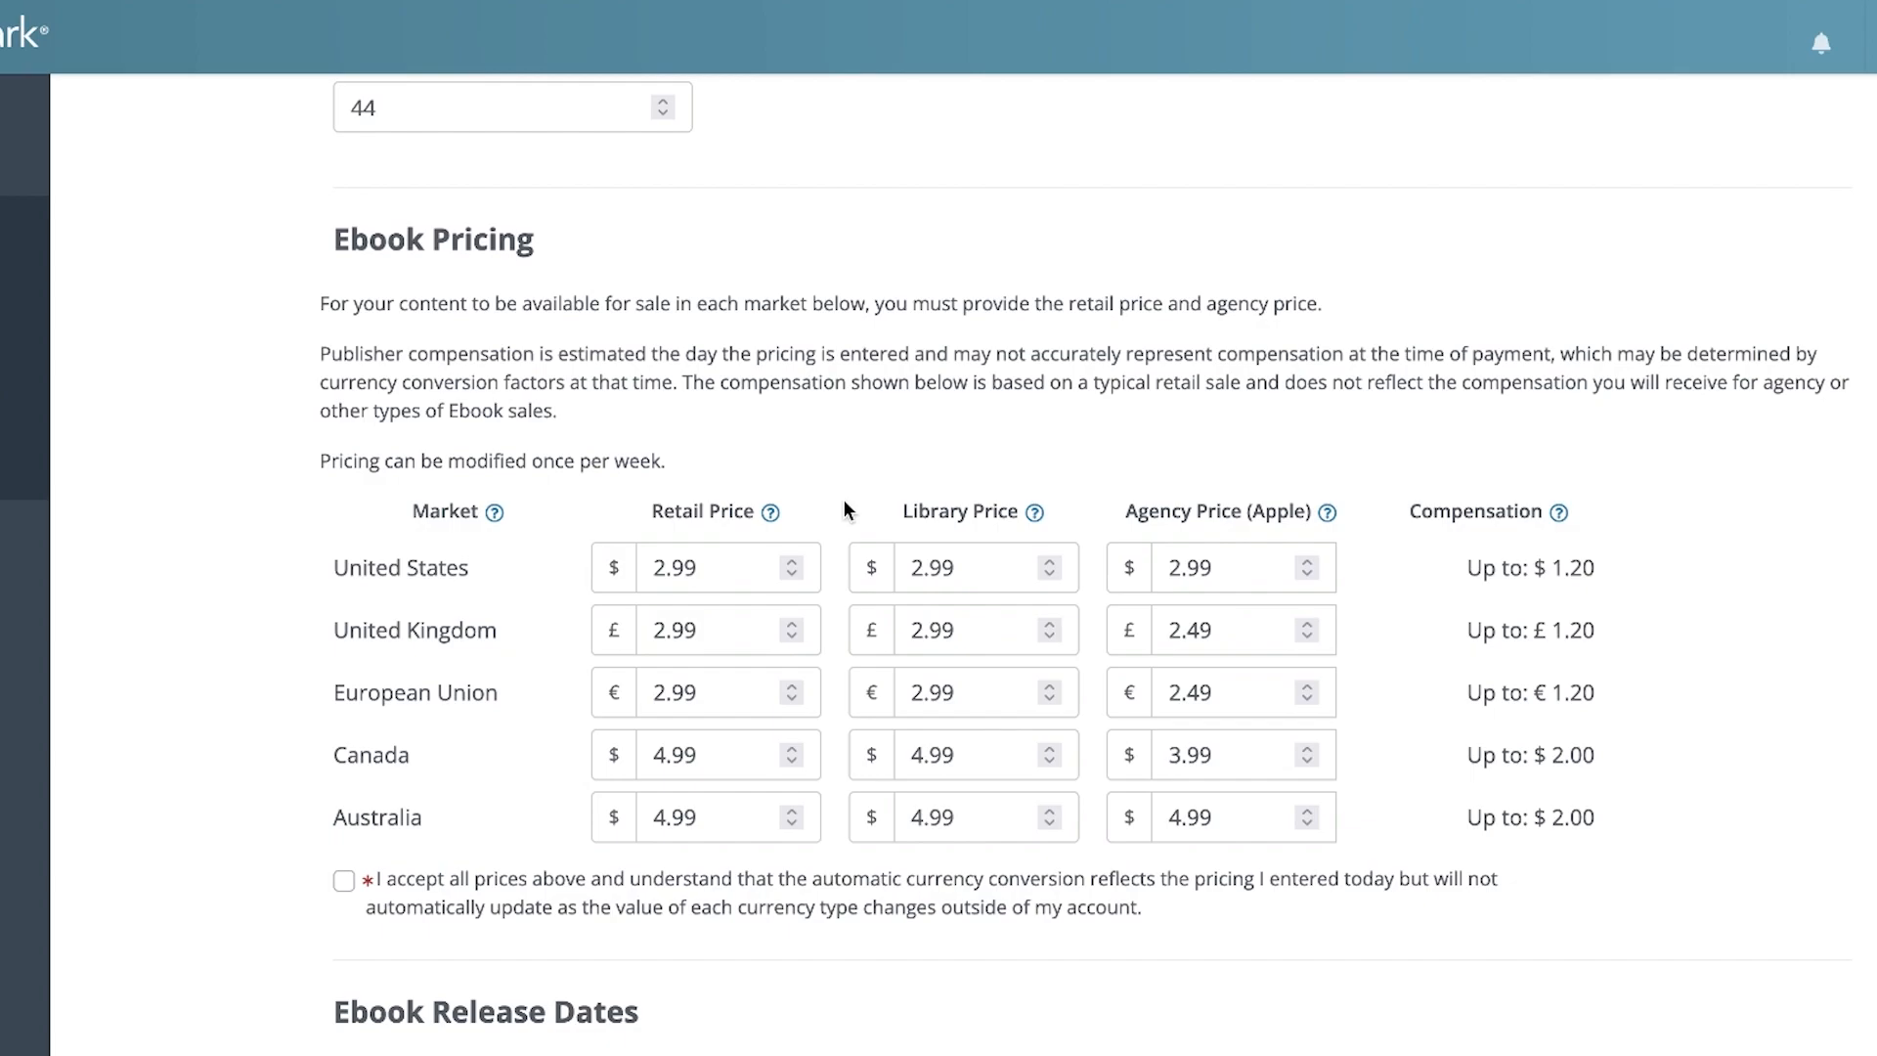
Set the United States library price to $6.99 and accept all the listed market prices
left_click(966, 568)
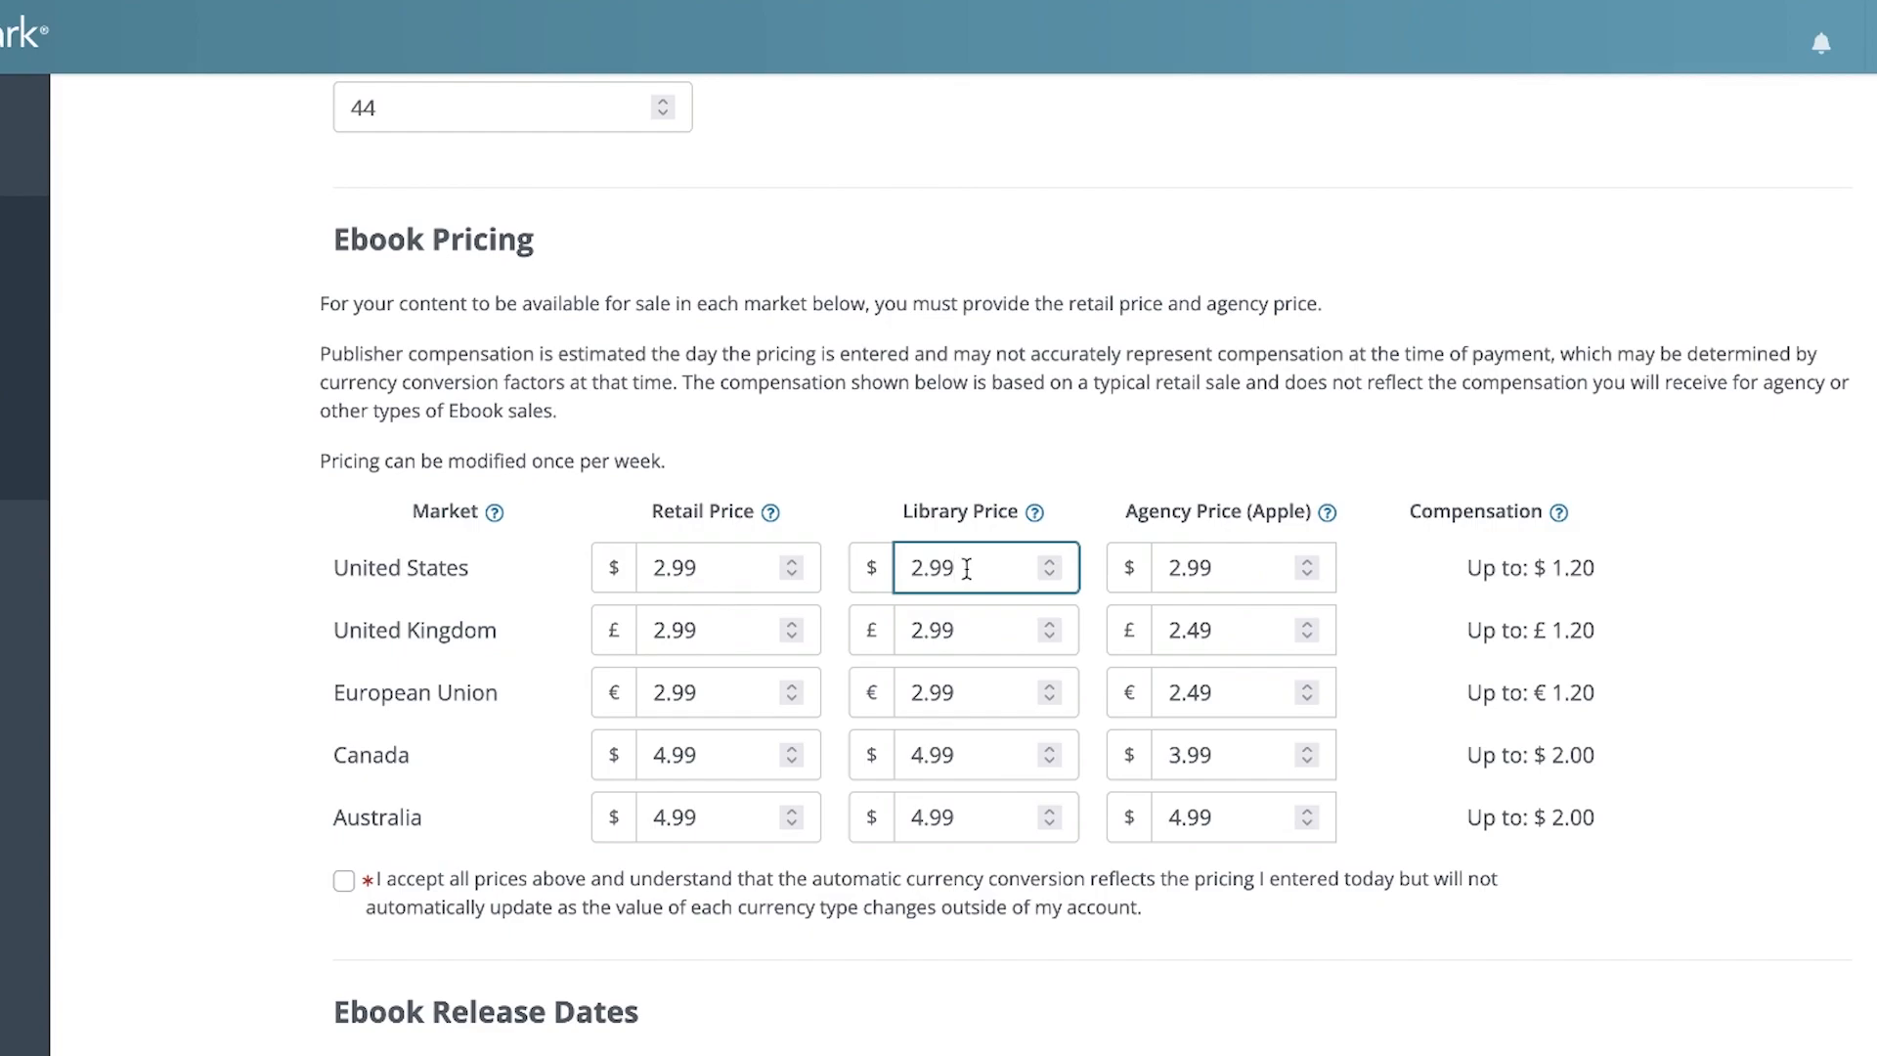
key("BackSpace")
type("6")
left_click(1240, 565)
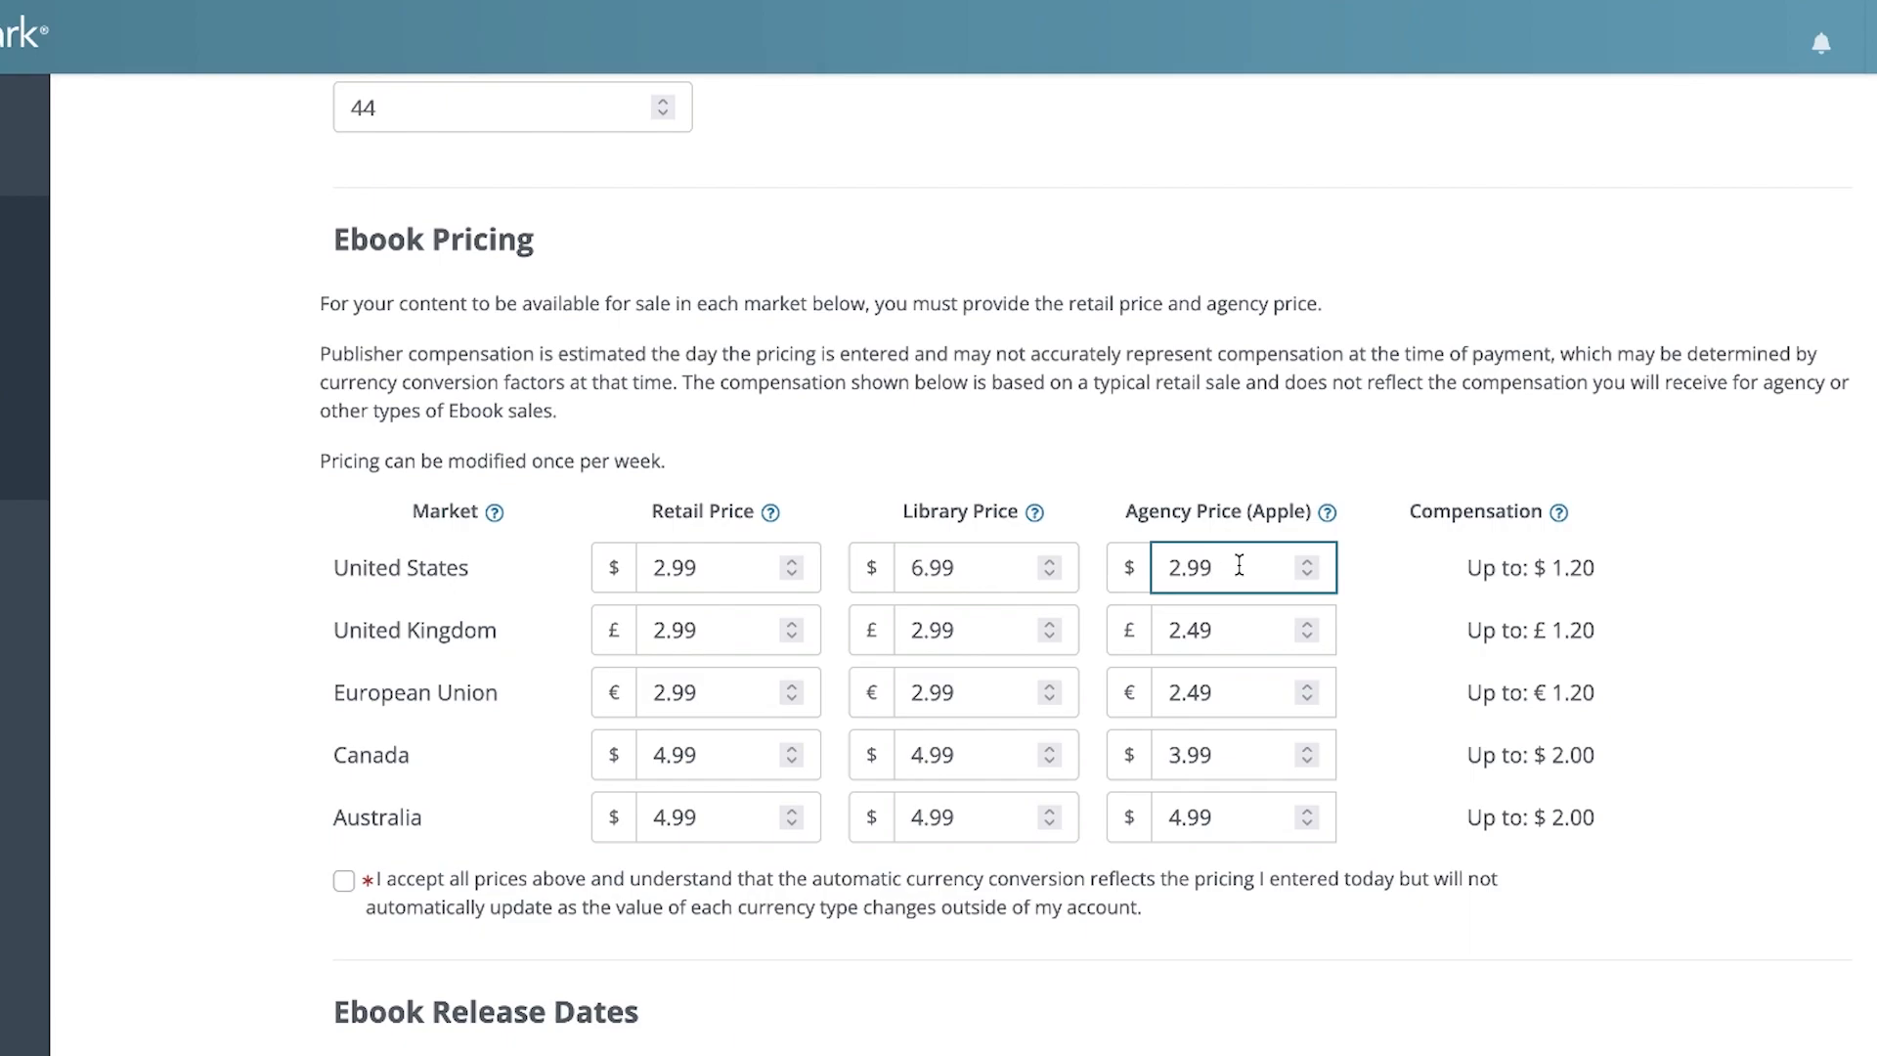
left_click(733, 632)
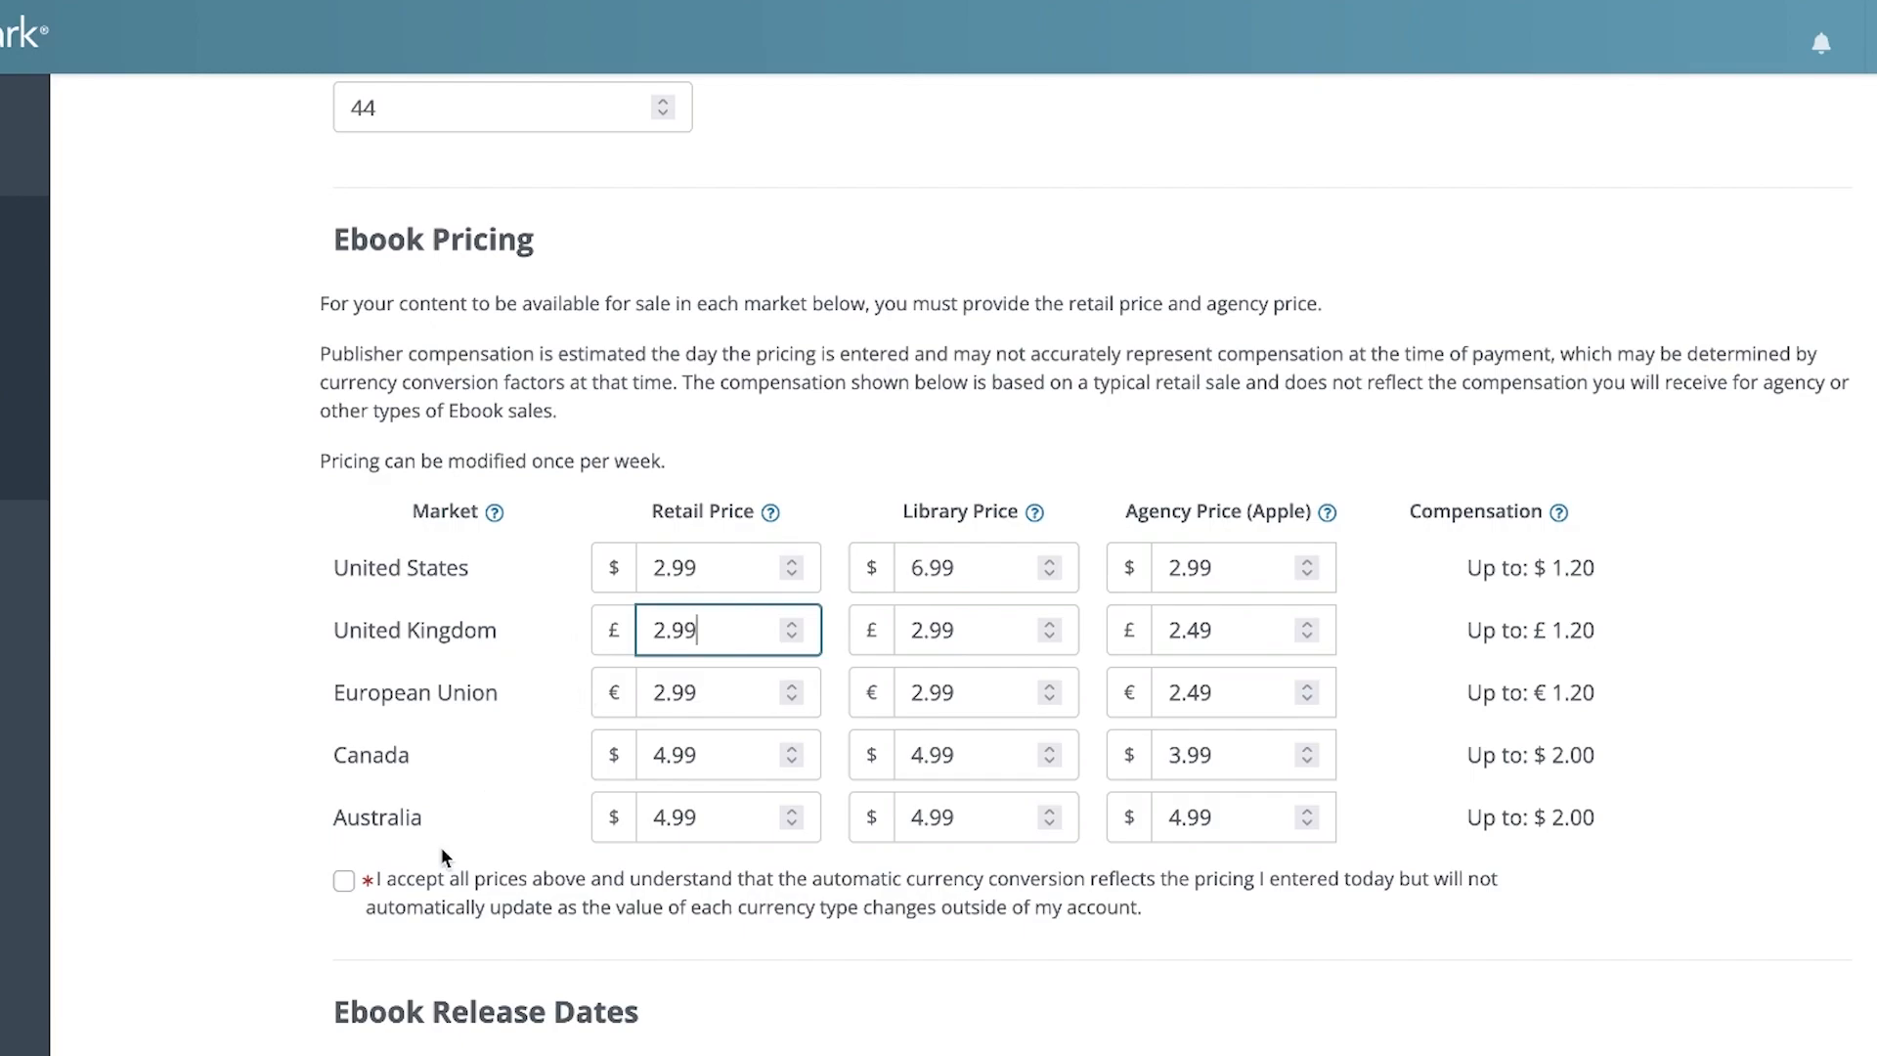
left_click(432, 880)
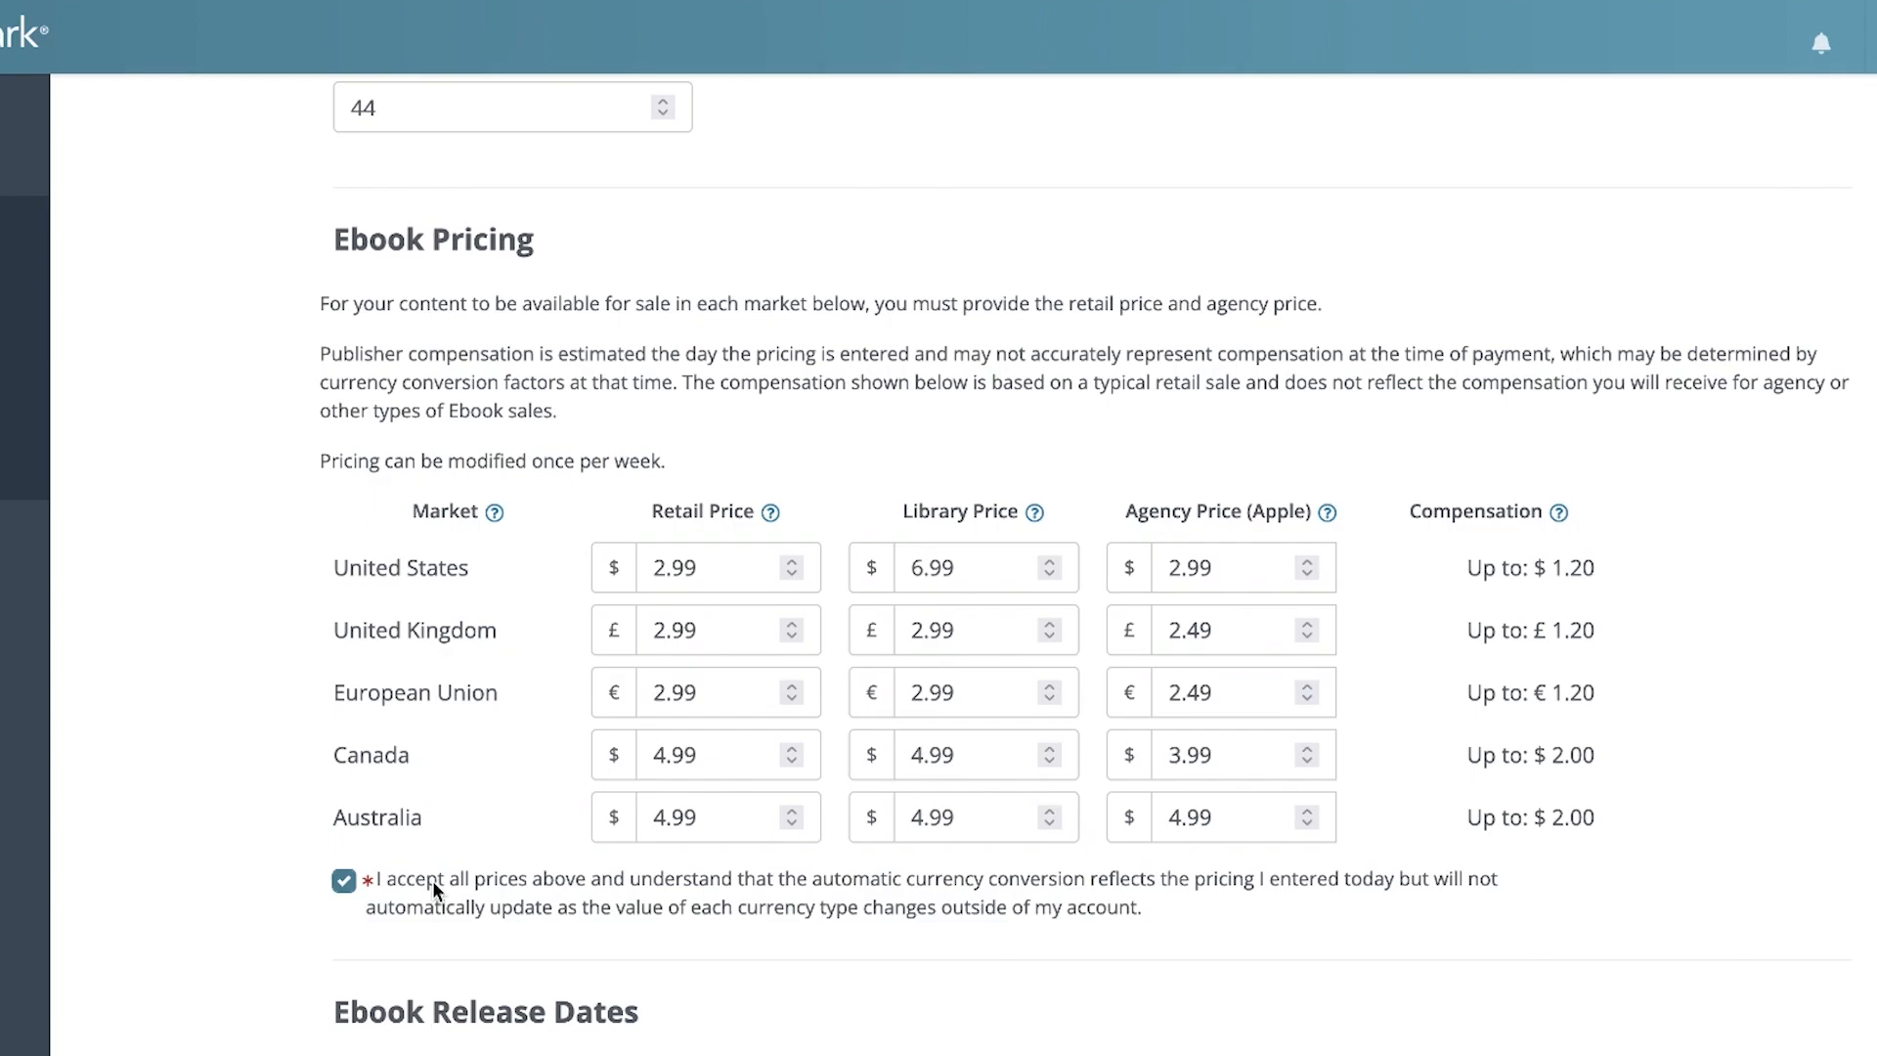
Set the ebook's publication date to 17 Dec 2022 and show the additional release date fields
scroll(938, 547, "down", 5)
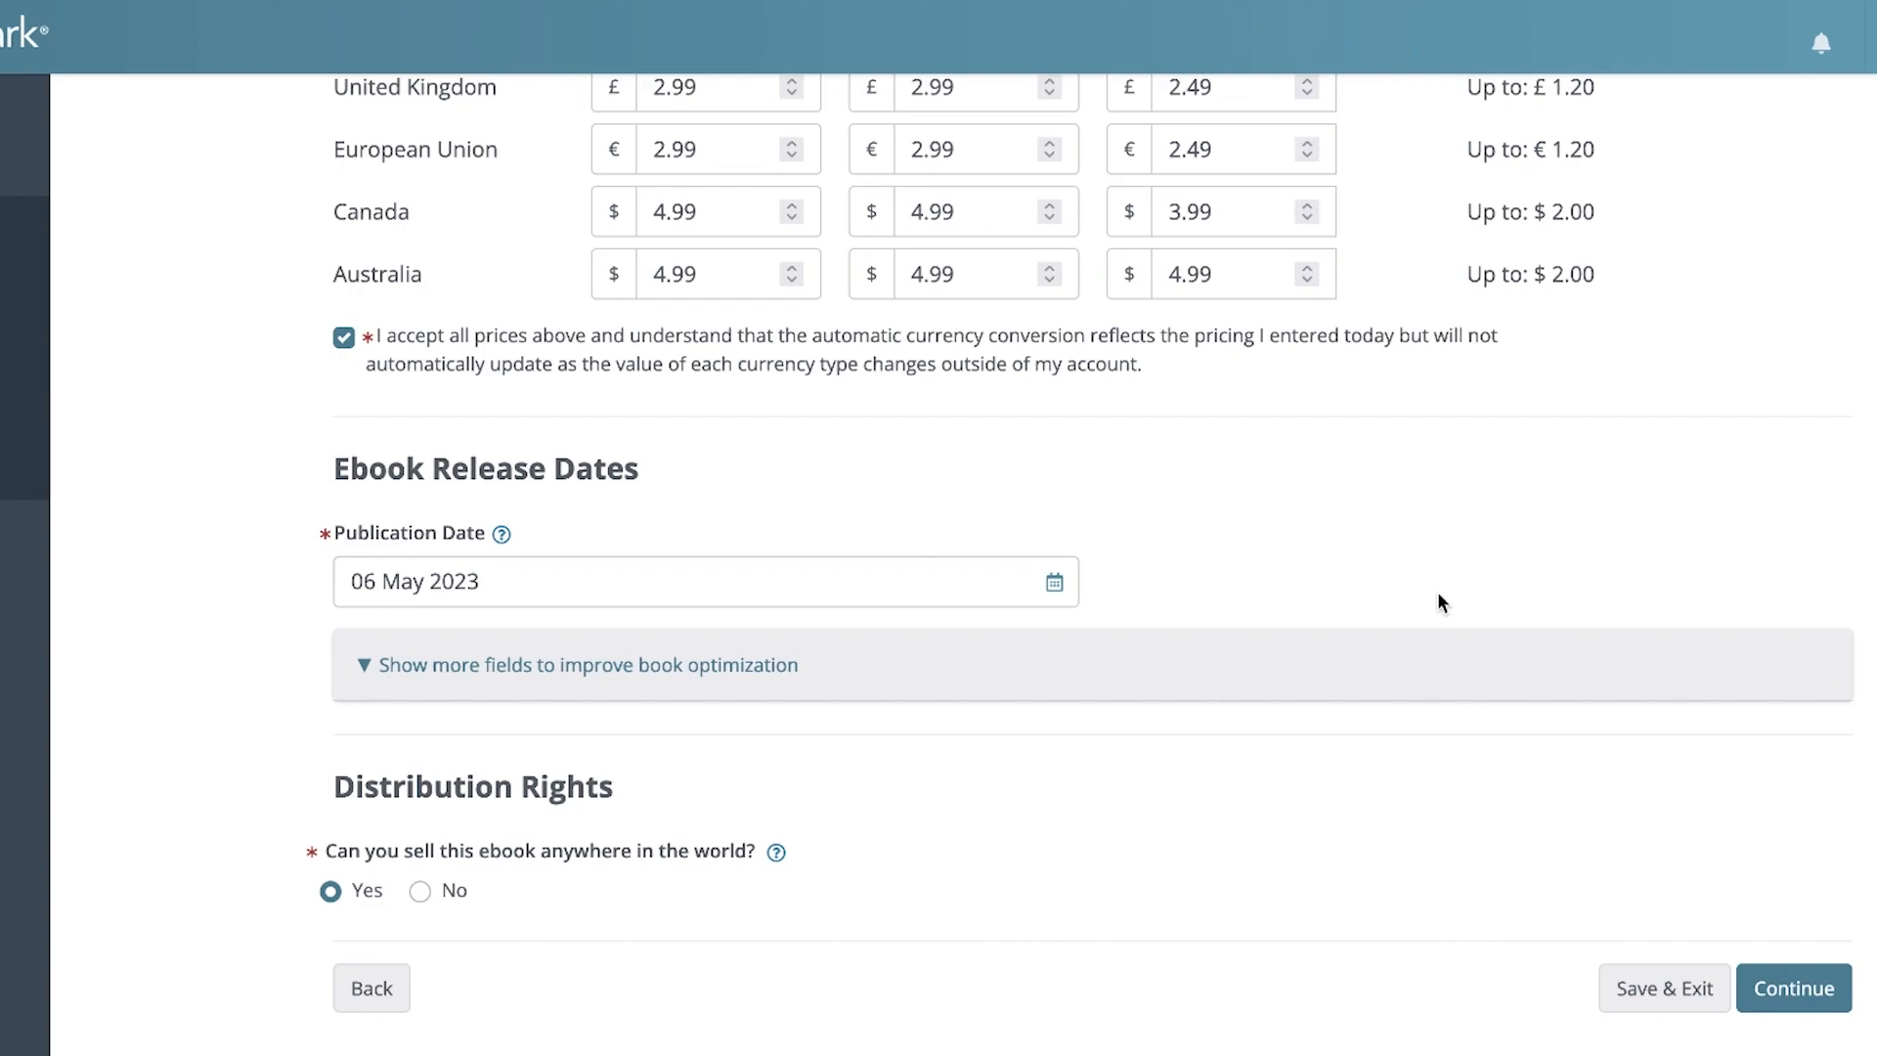
left_click(1056, 585)
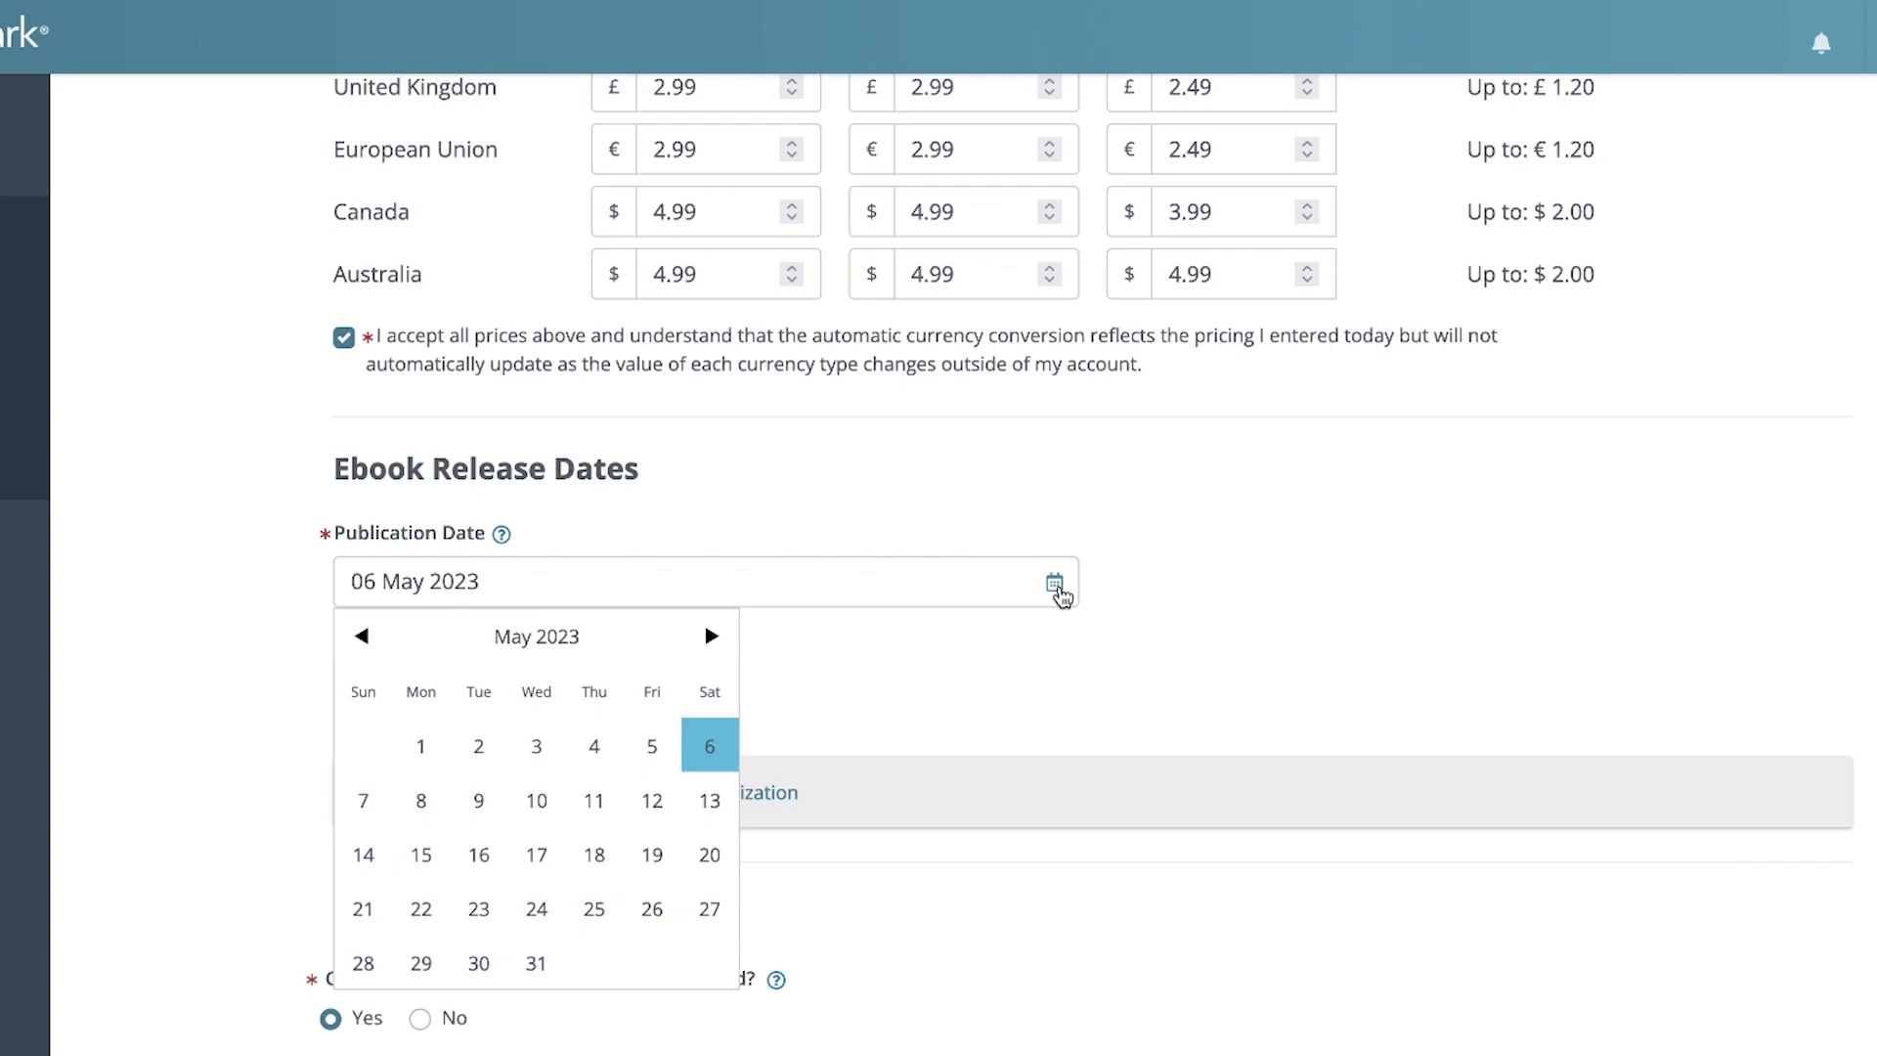
left_click(363, 638)
left_click(363, 637)
left_click(368, 643)
left_click(368, 643)
left_click(368, 643)
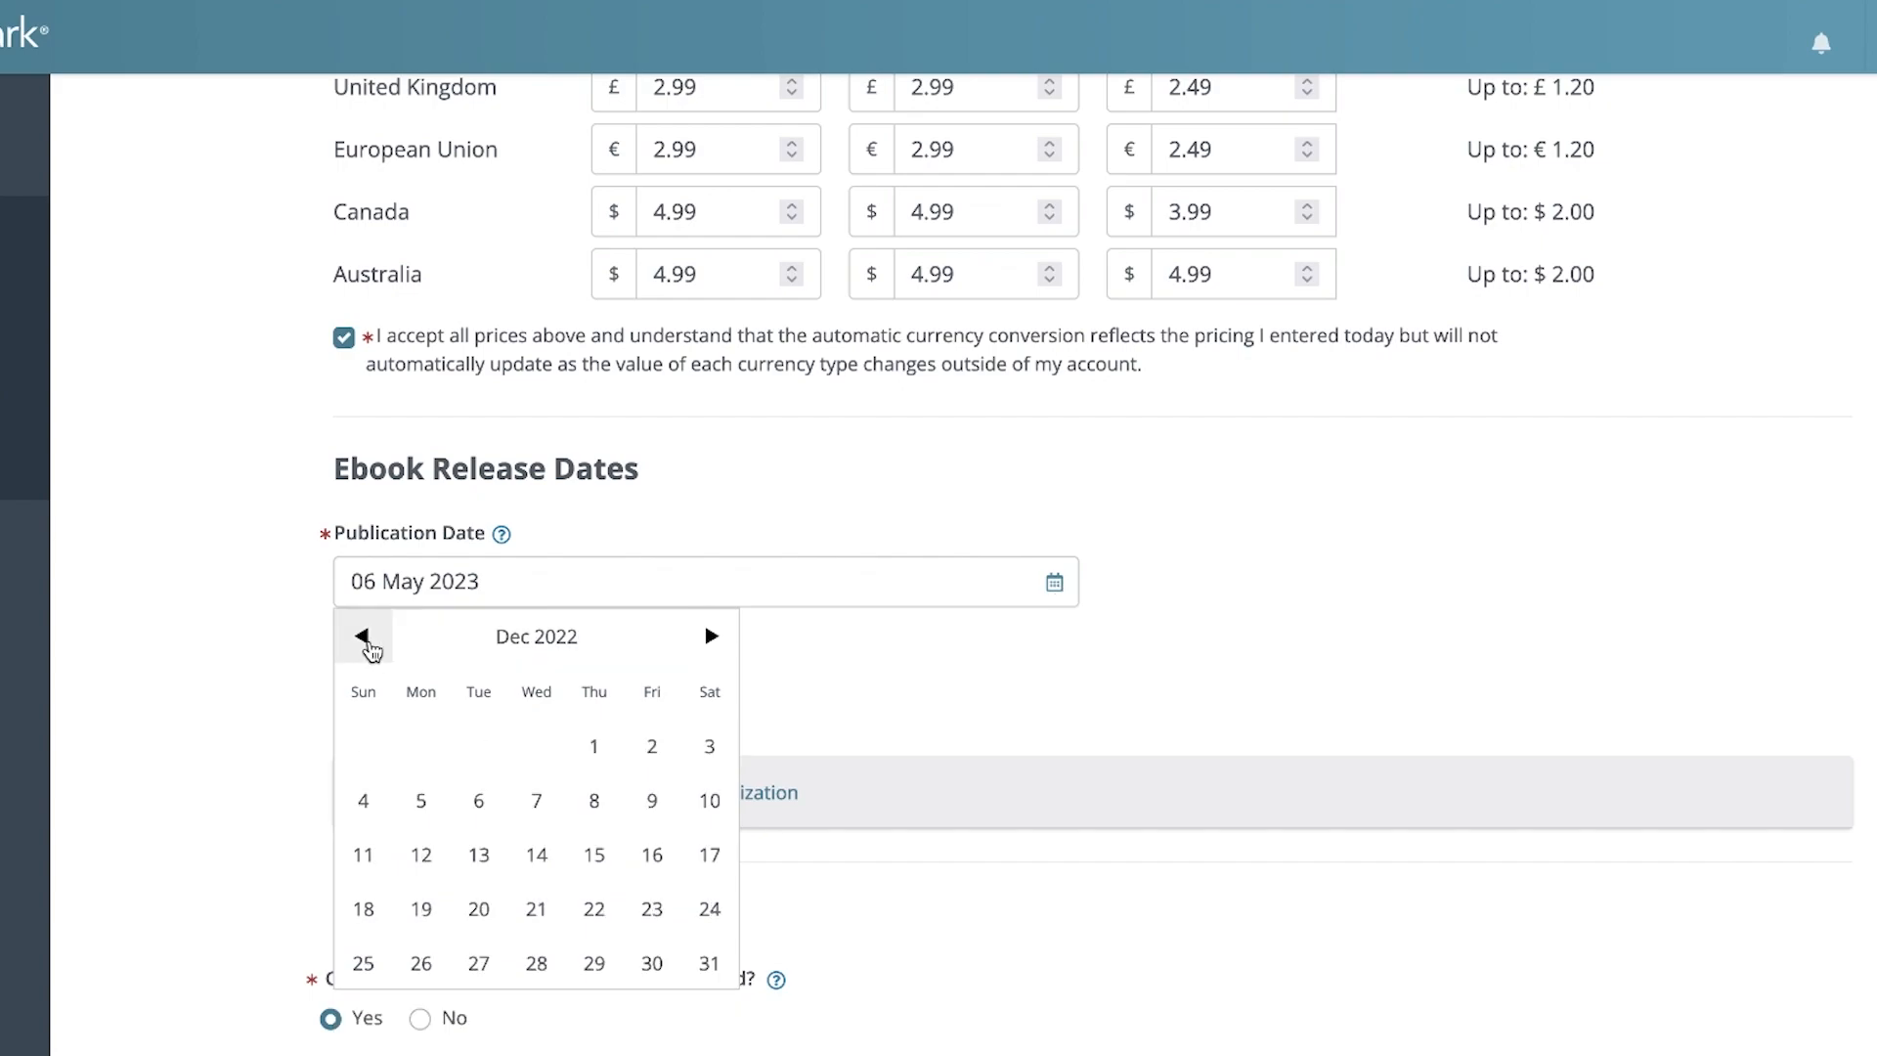
left_click(698, 860)
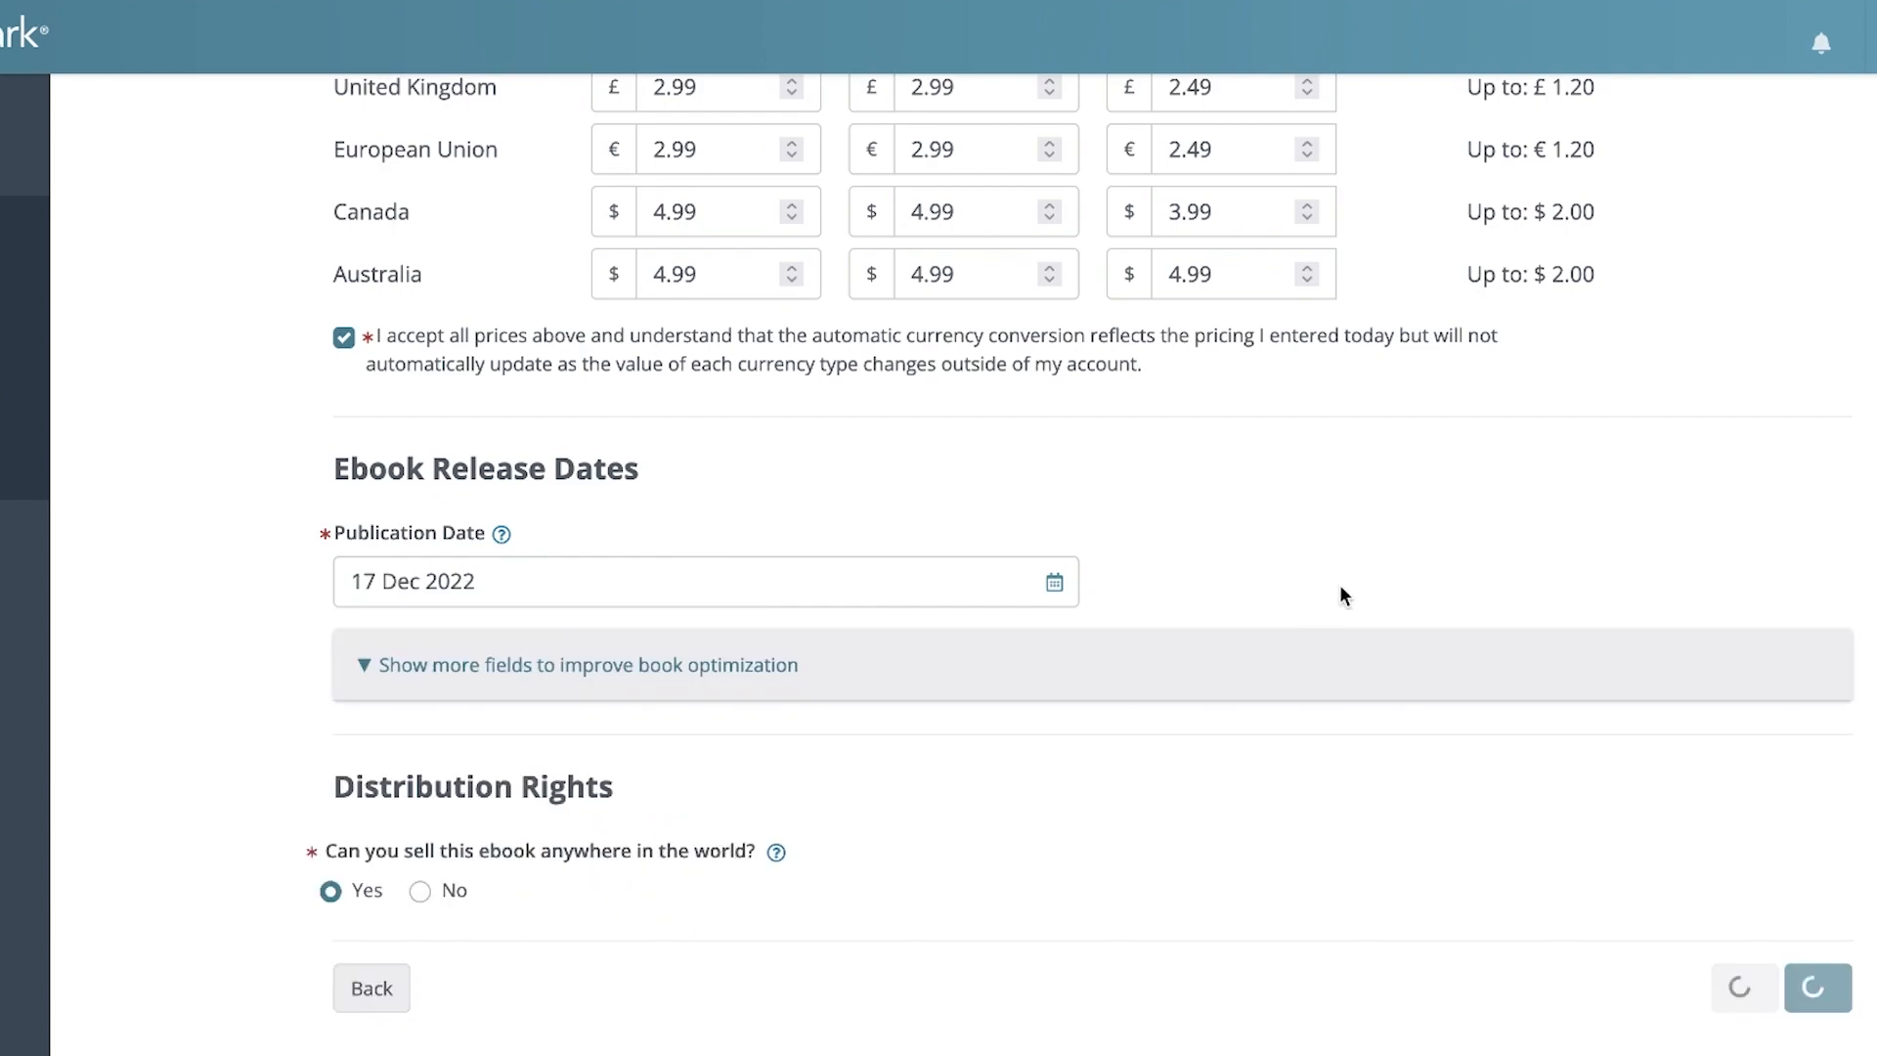
left_click(614, 669)
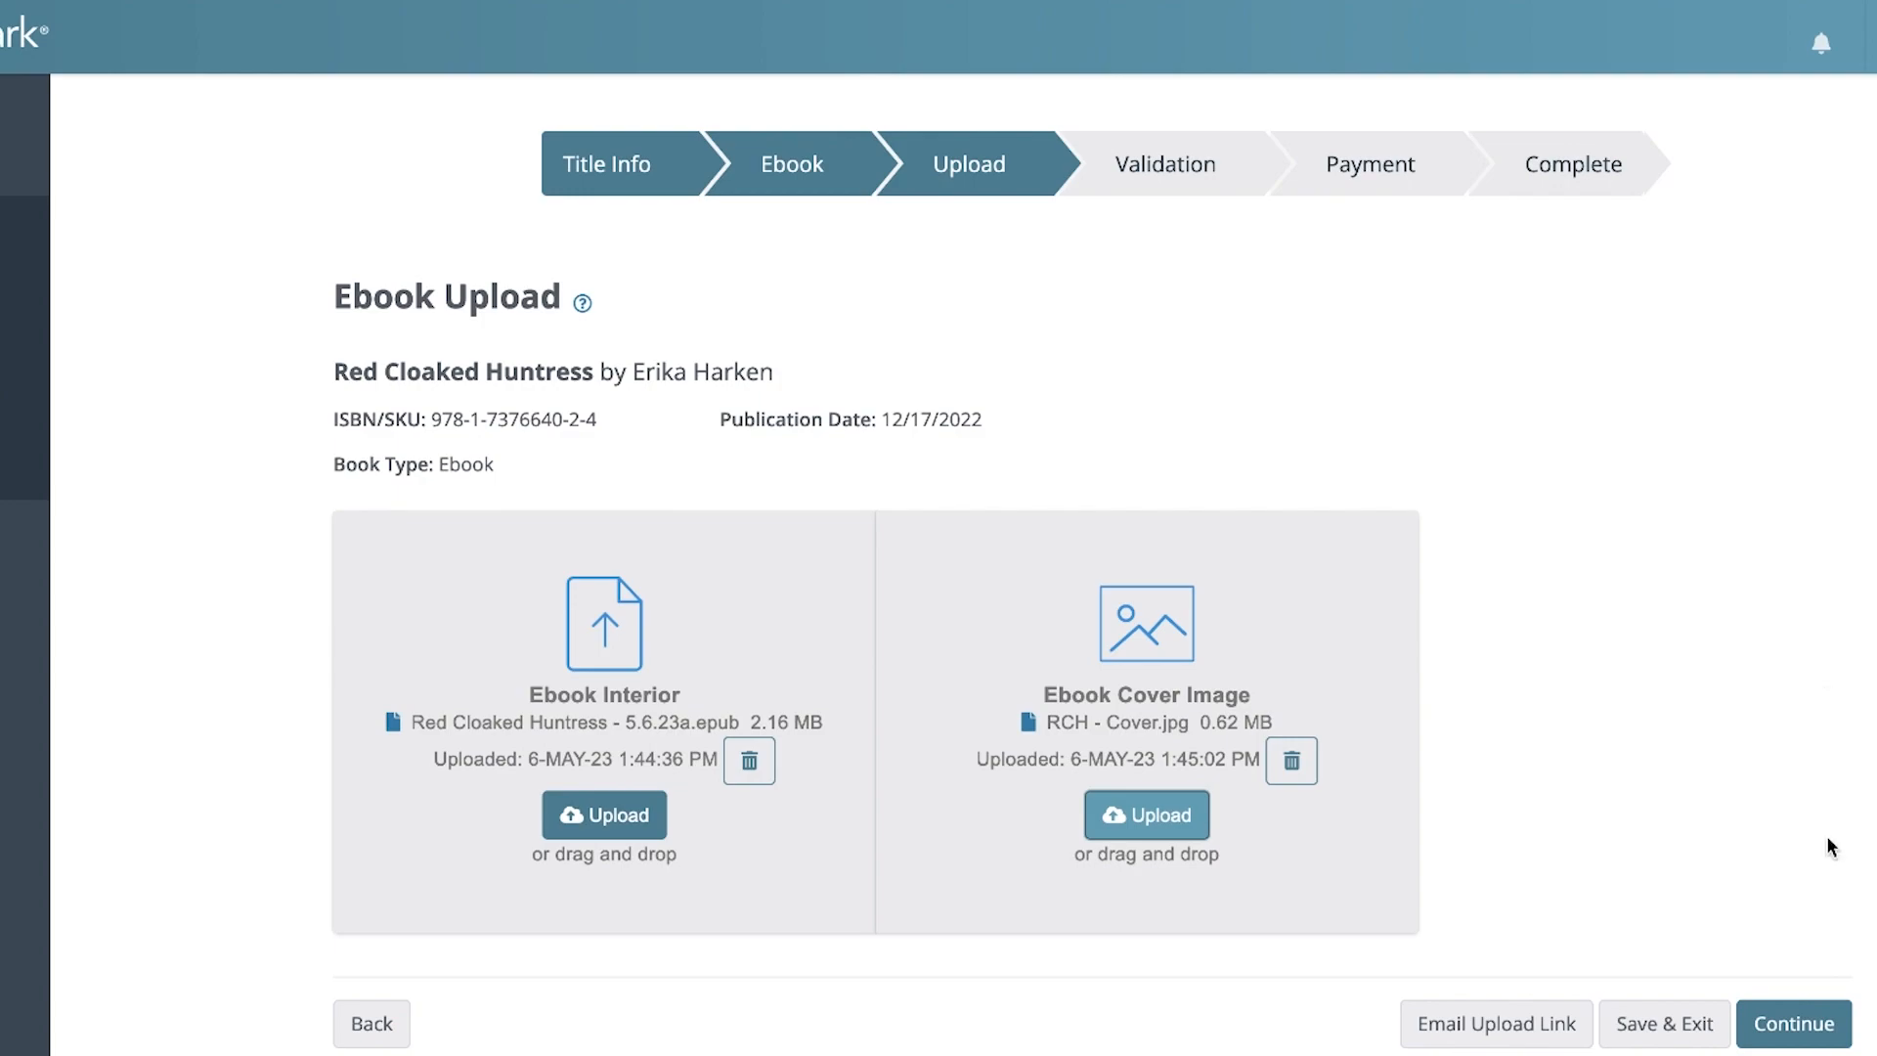
Continue with the uploaded interior and cover files through validation to the payment stage
left_click(1802, 1027)
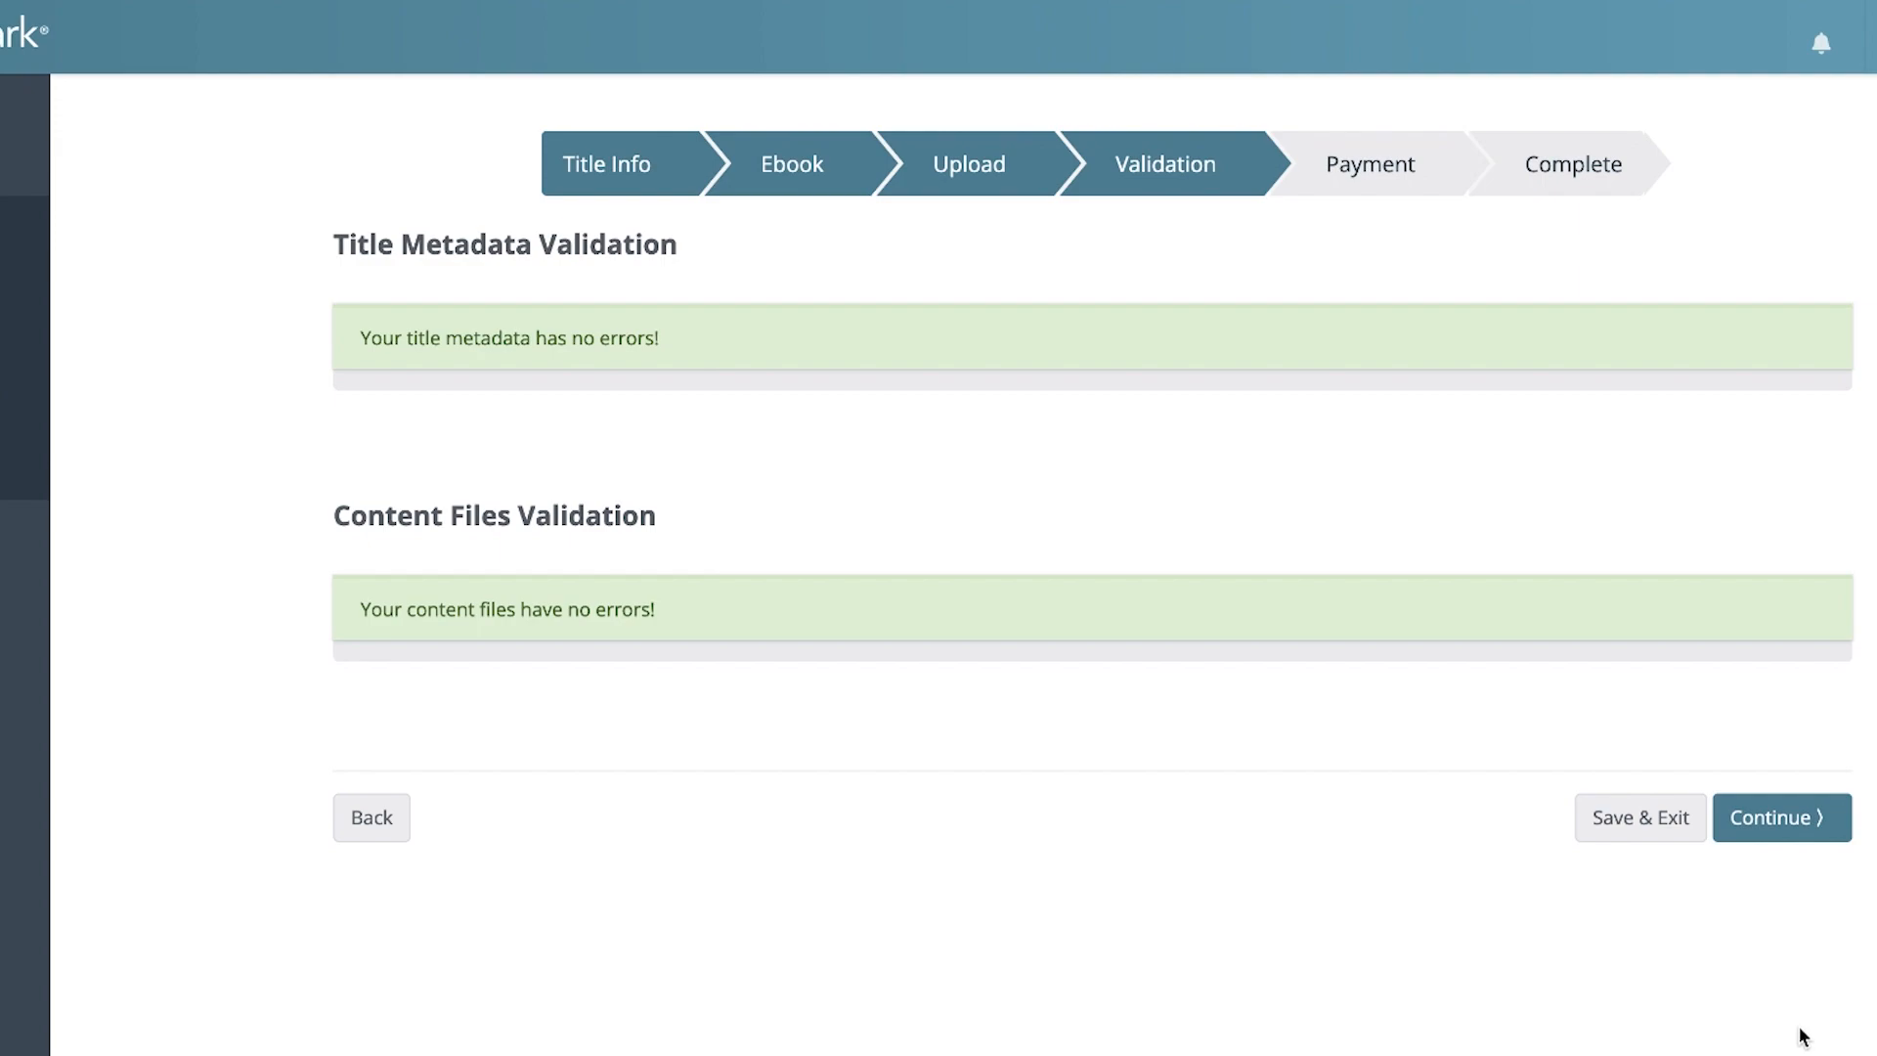
left_click(1810, 843)
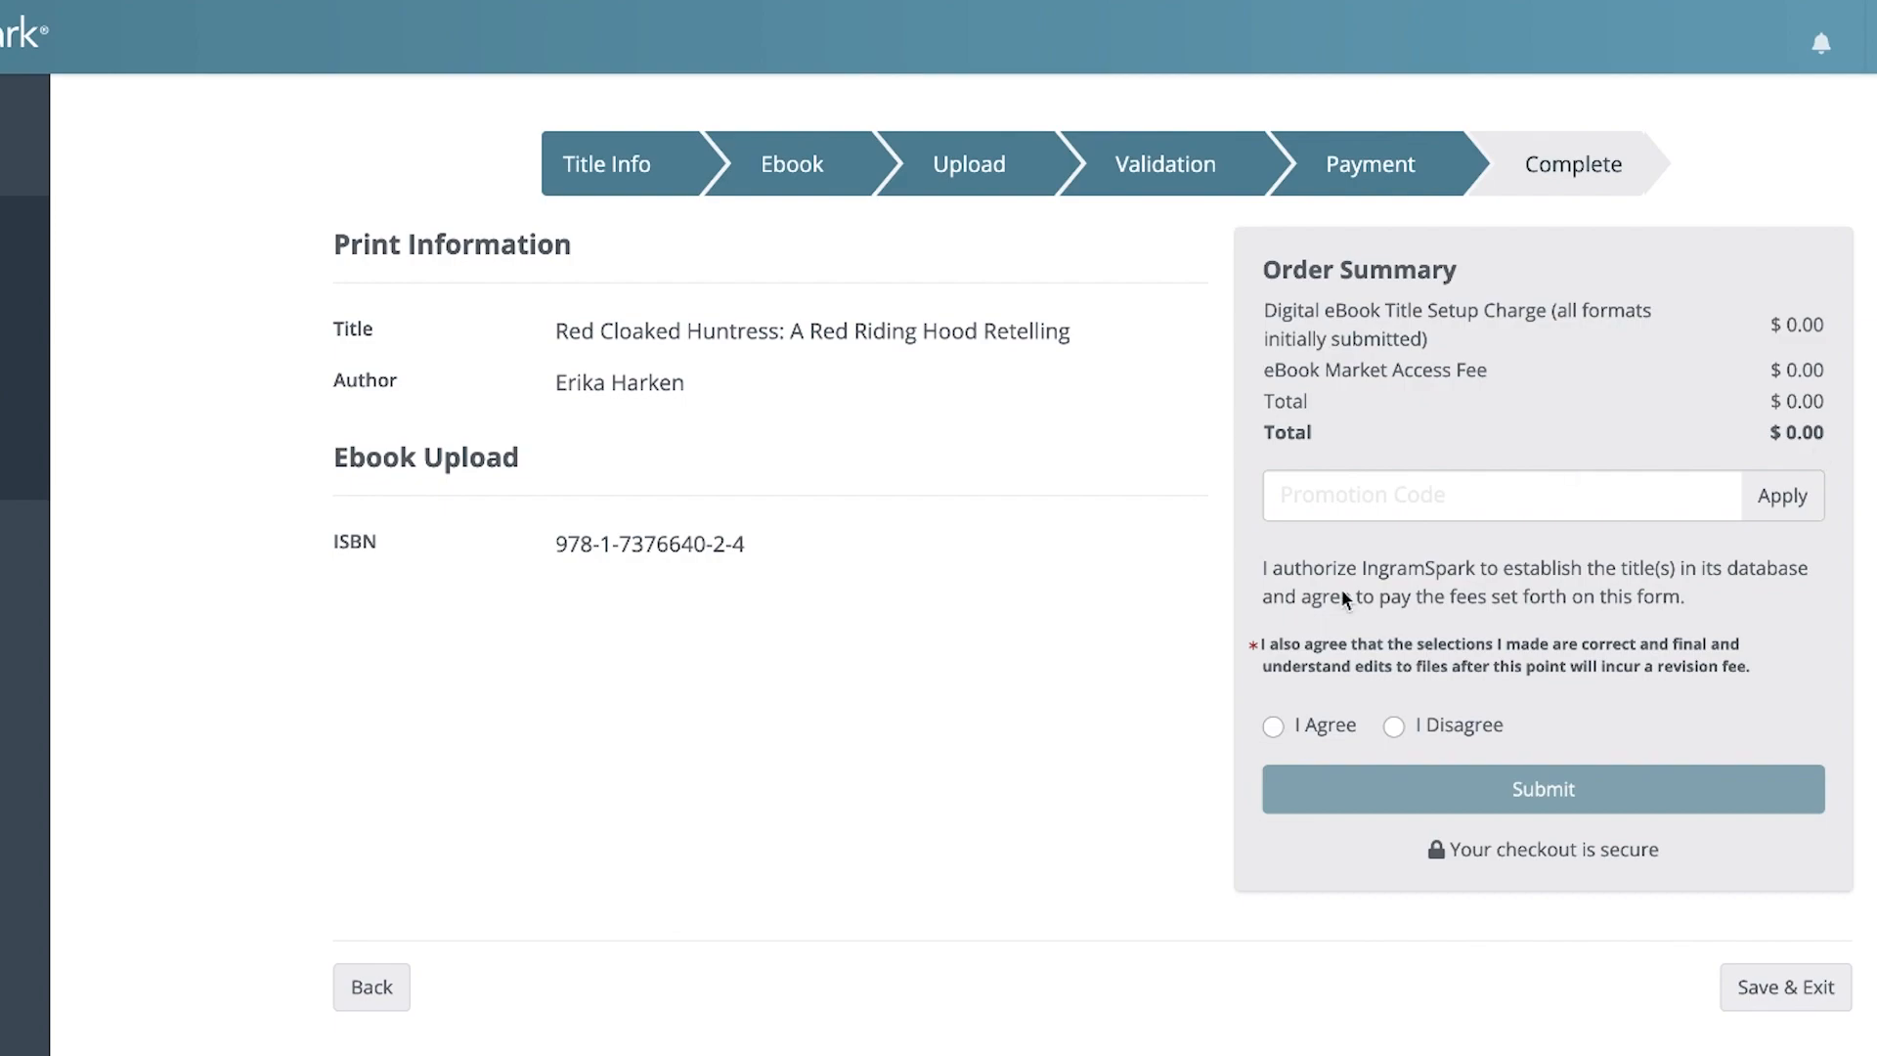
Agree to the title setup terms, submit the title, and approve sending the ebook to retailers
left_click(1317, 726)
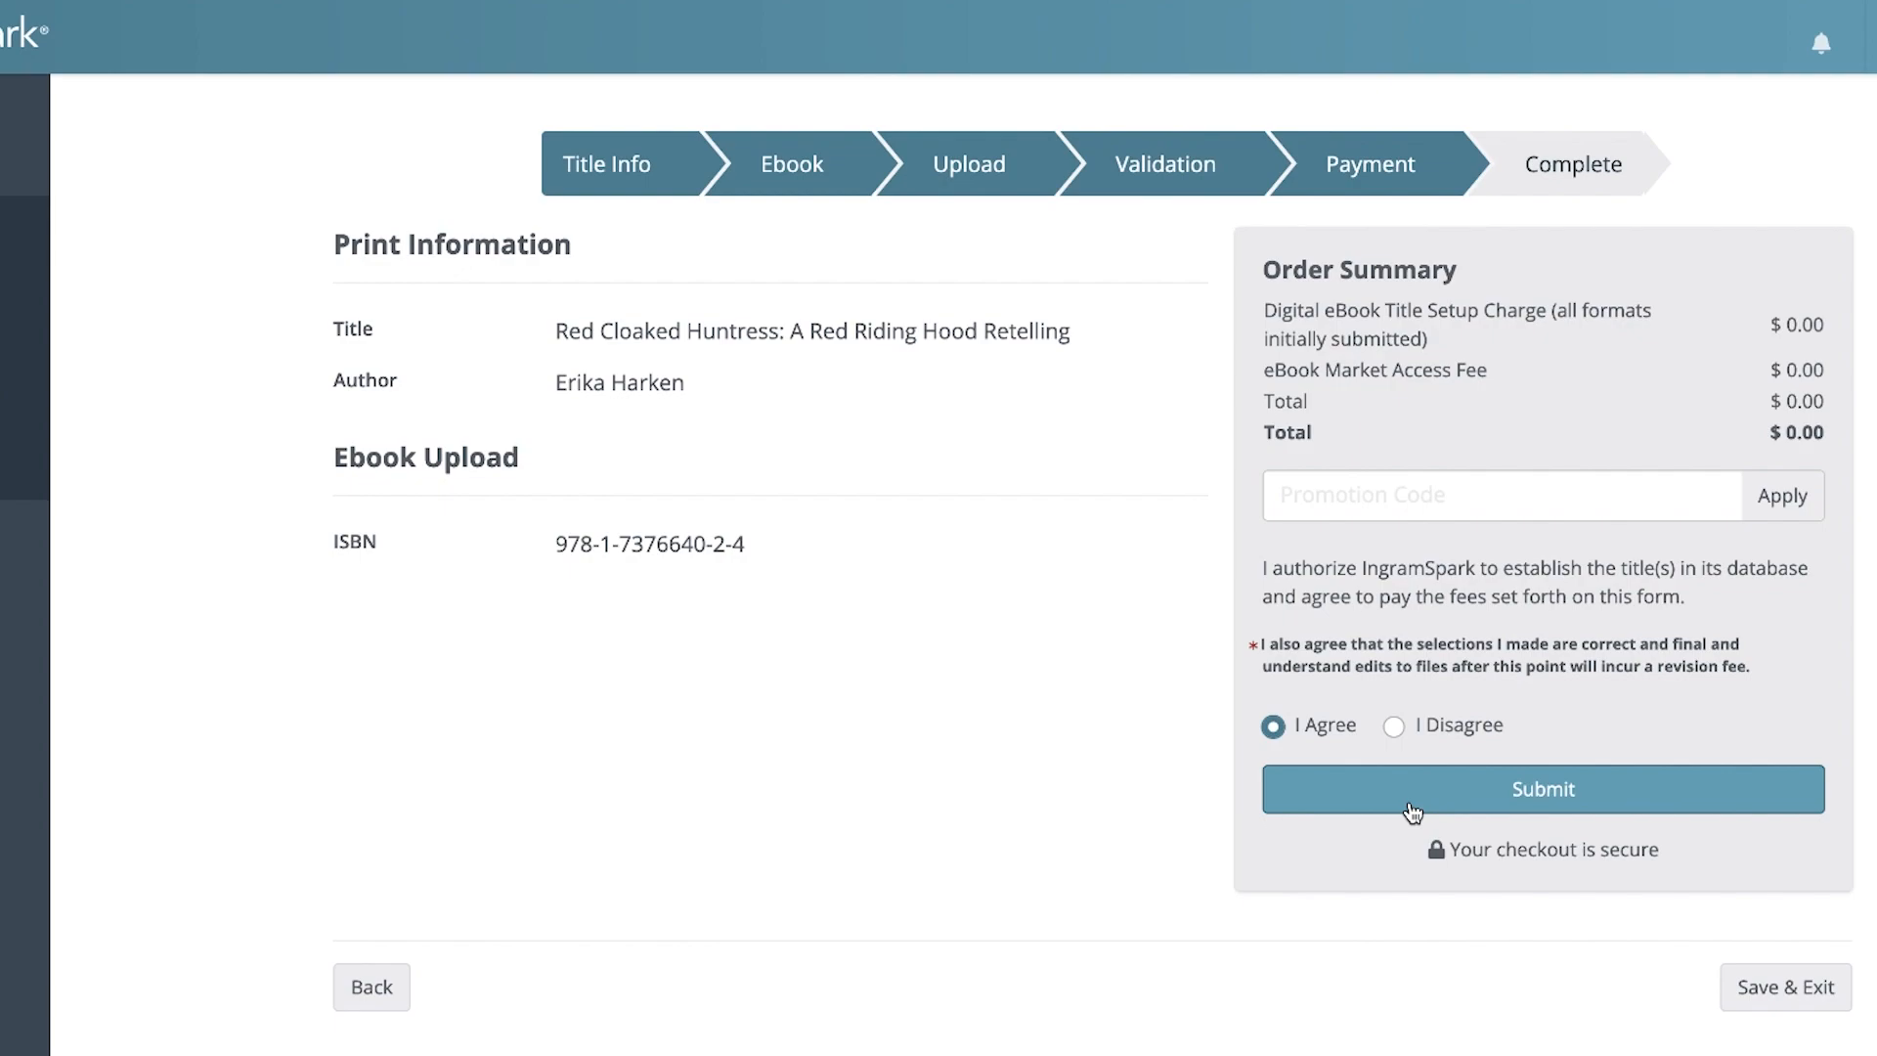
left_click(1502, 816)
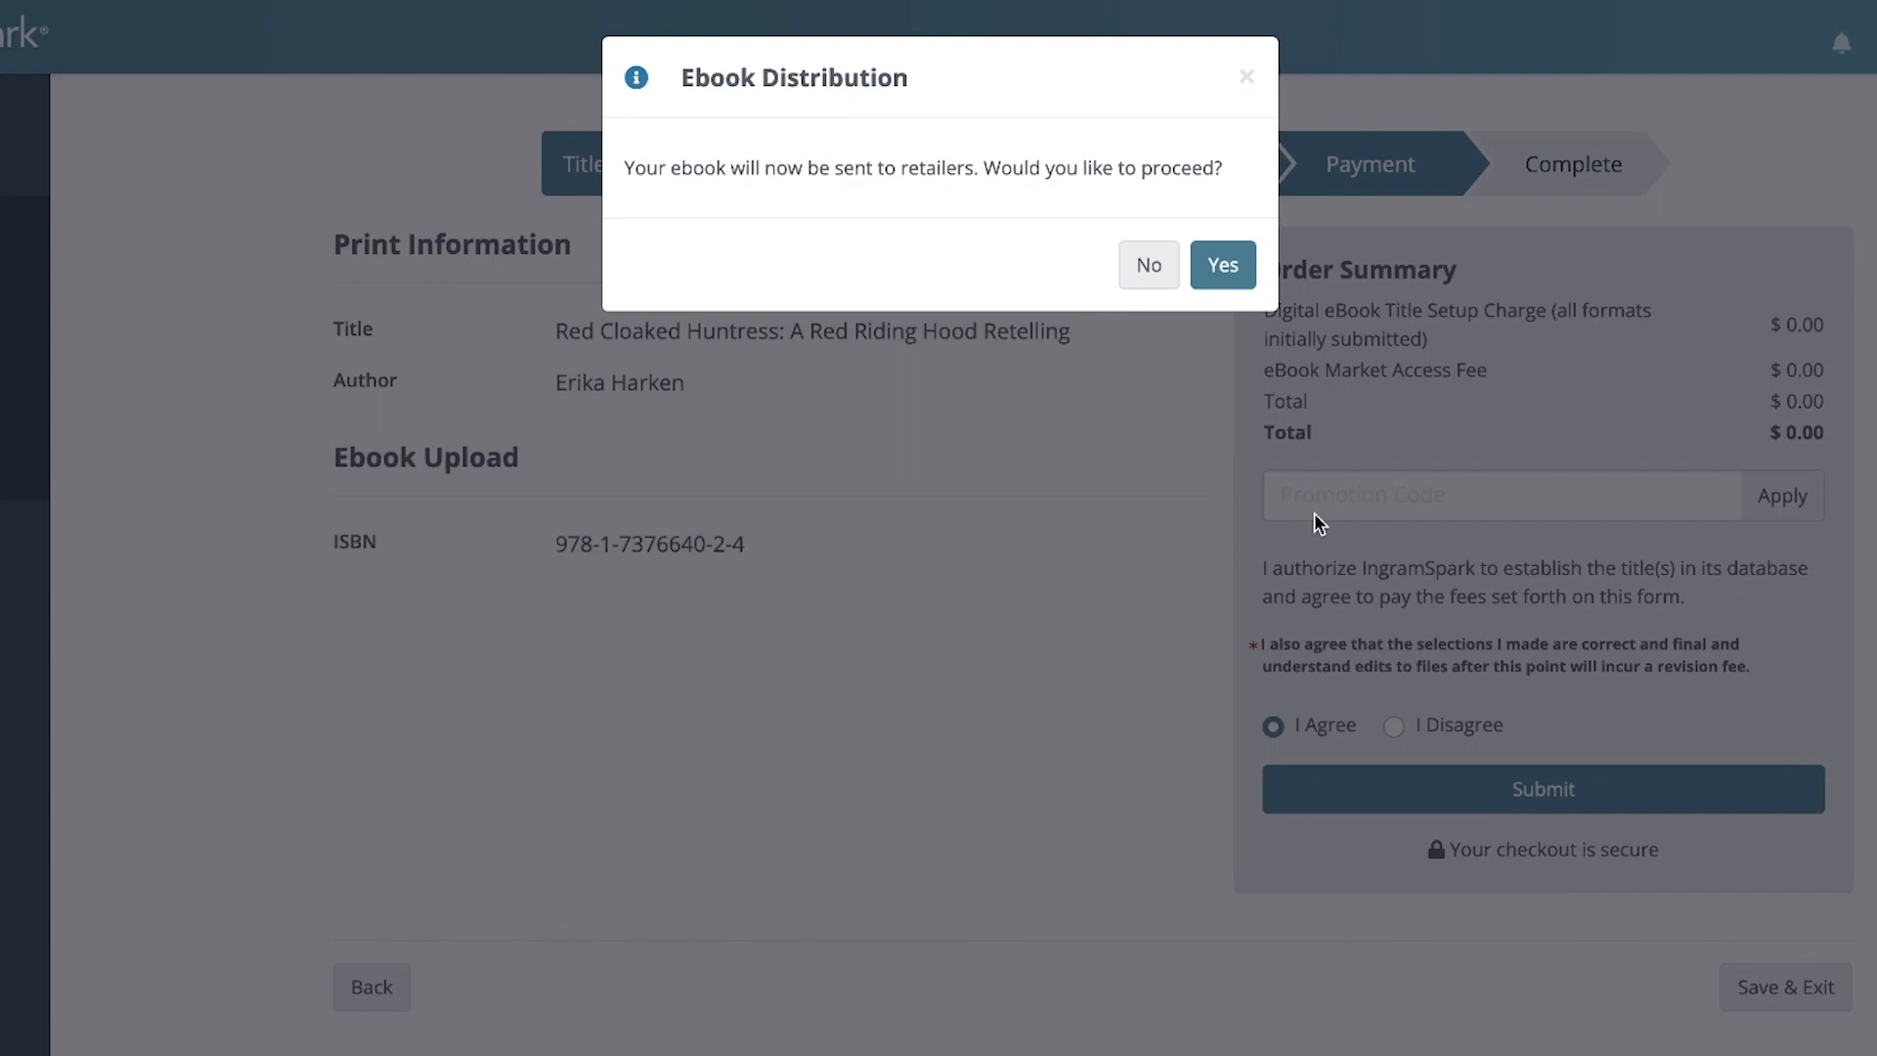
left_click(1223, 266)
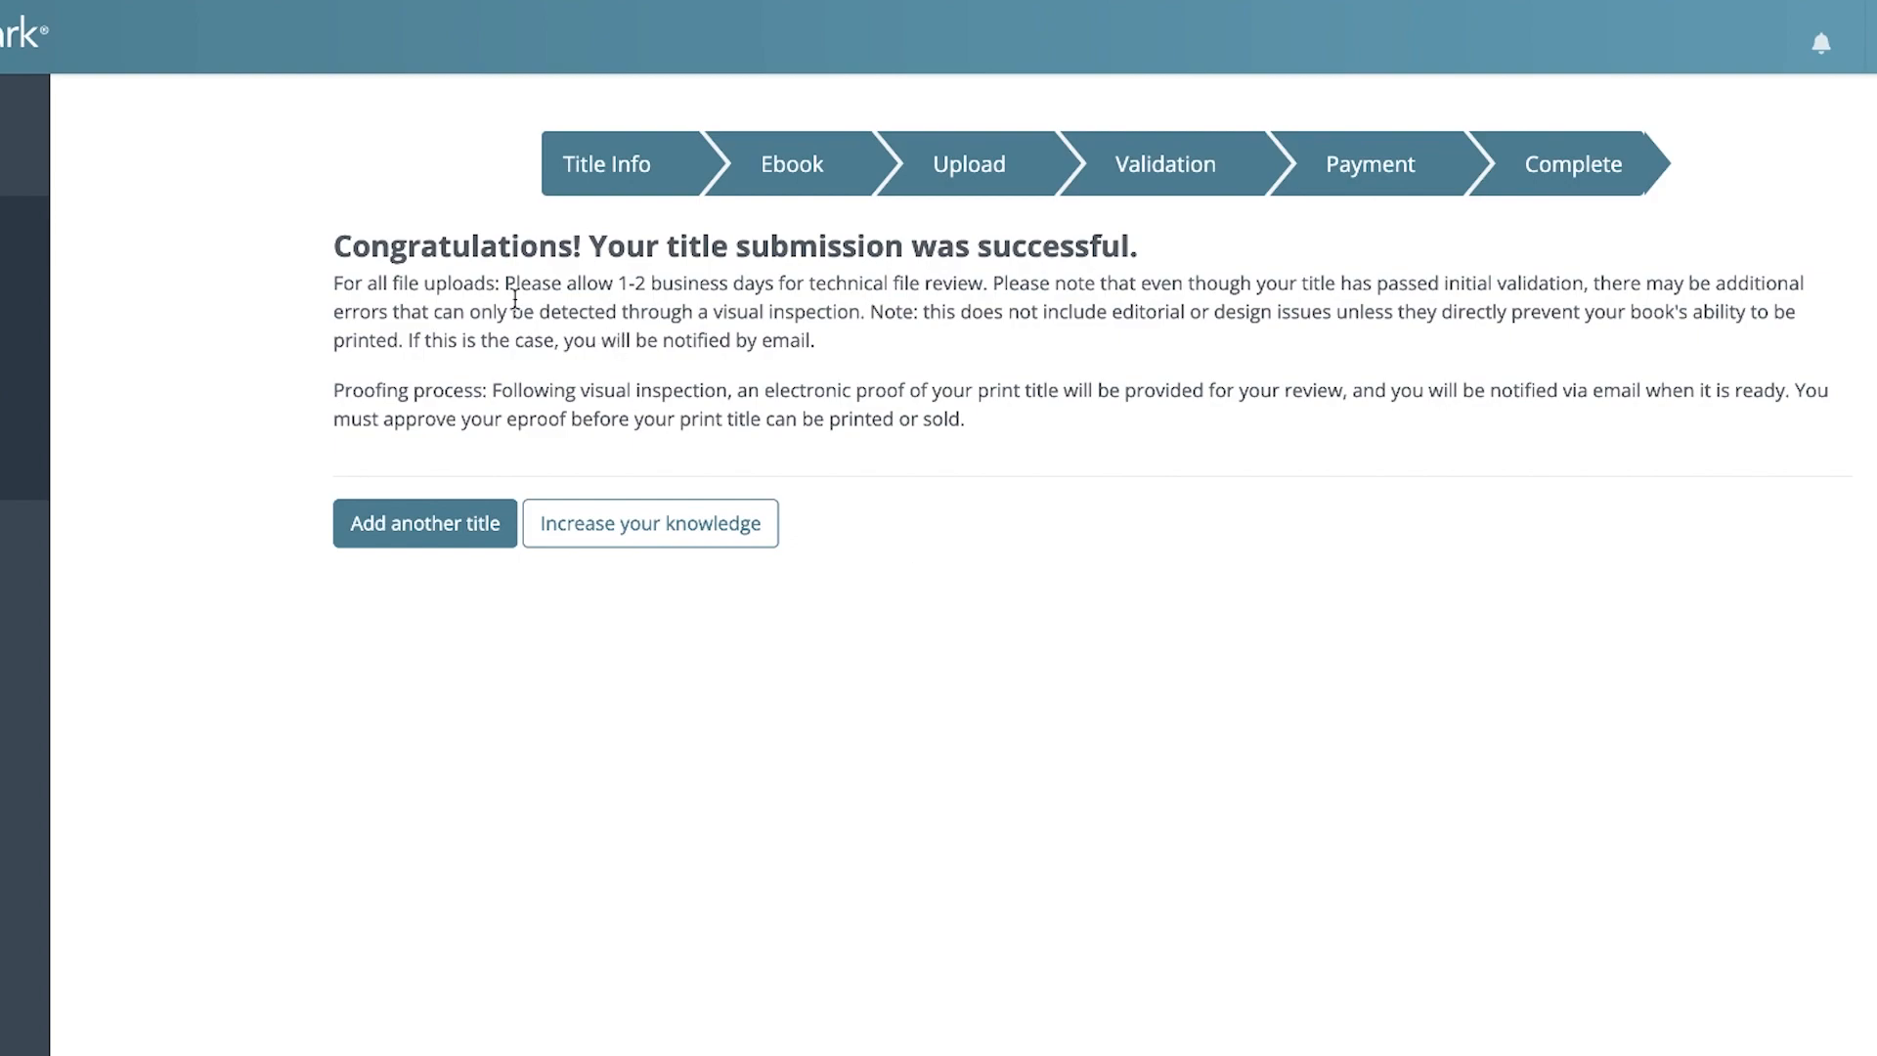
Highlight the sentence about the technical file review time in the submission notice, and clear the selection
left_click_drag(506, 284, 992, 294)
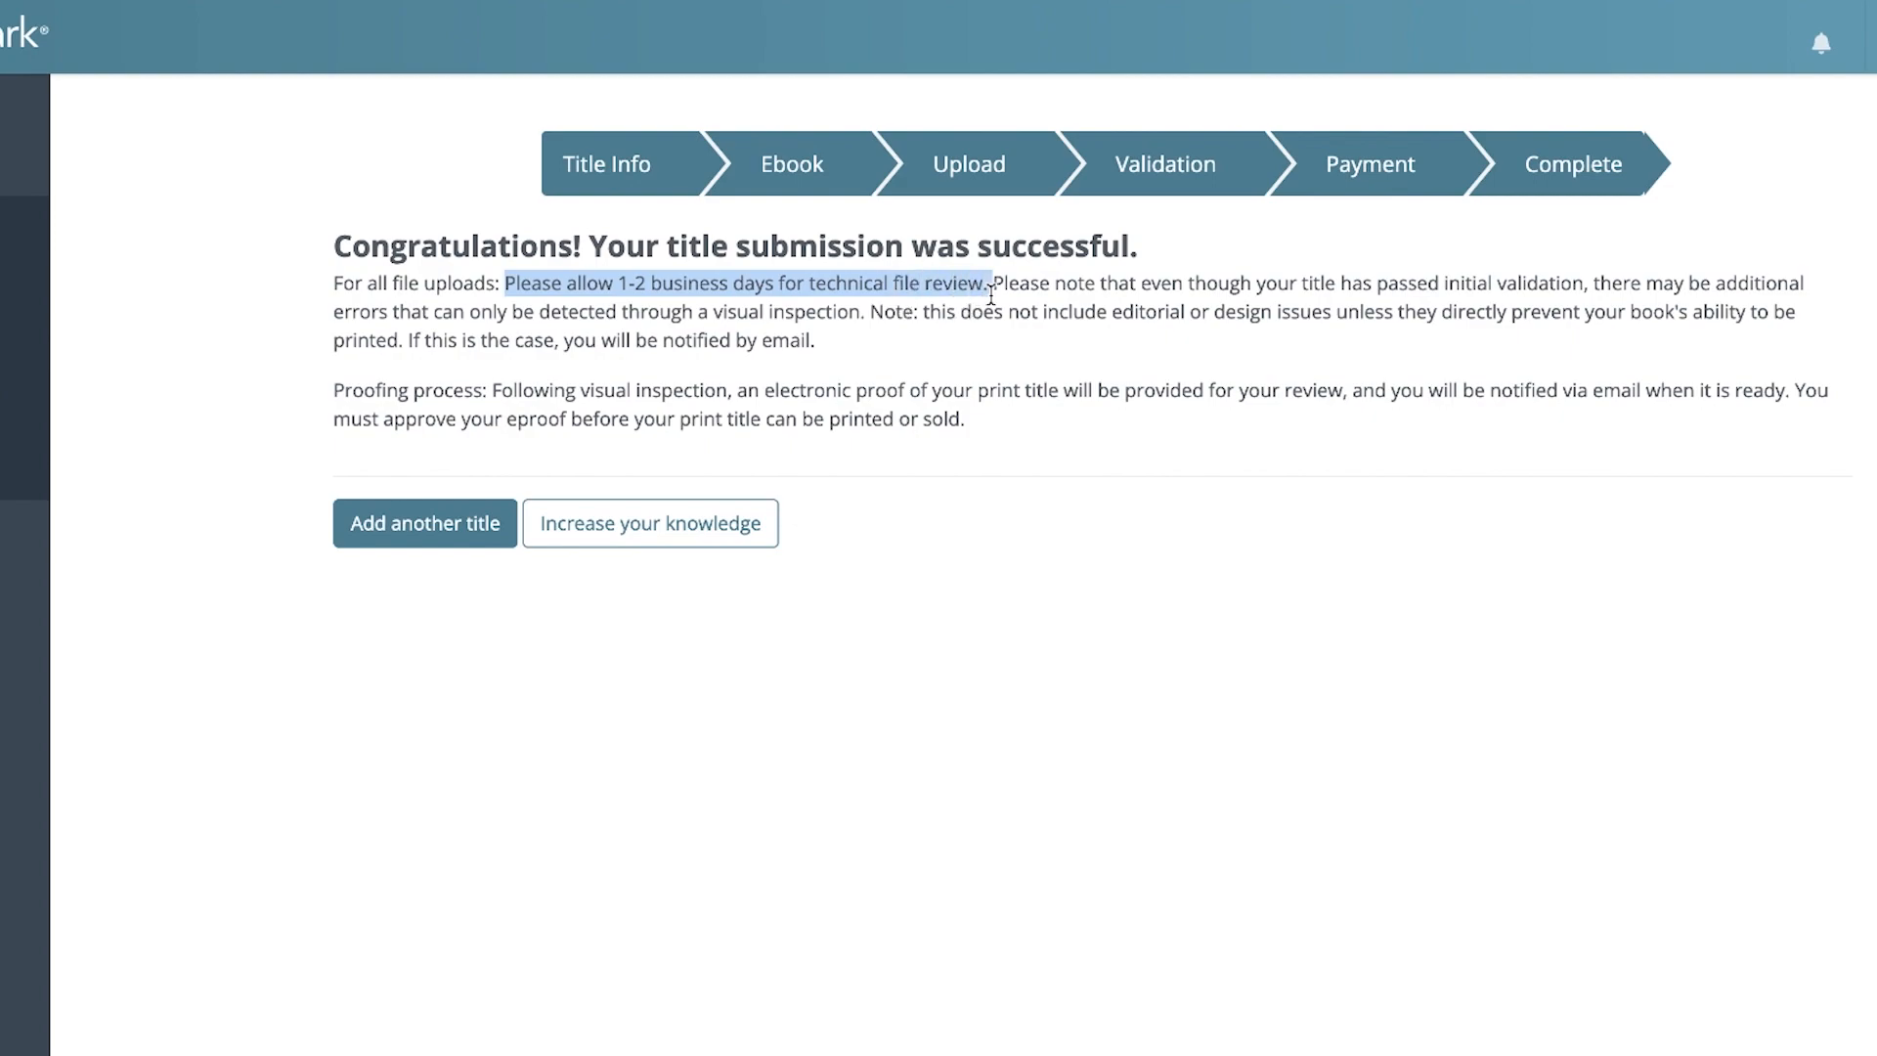
left_click(1066, 468)
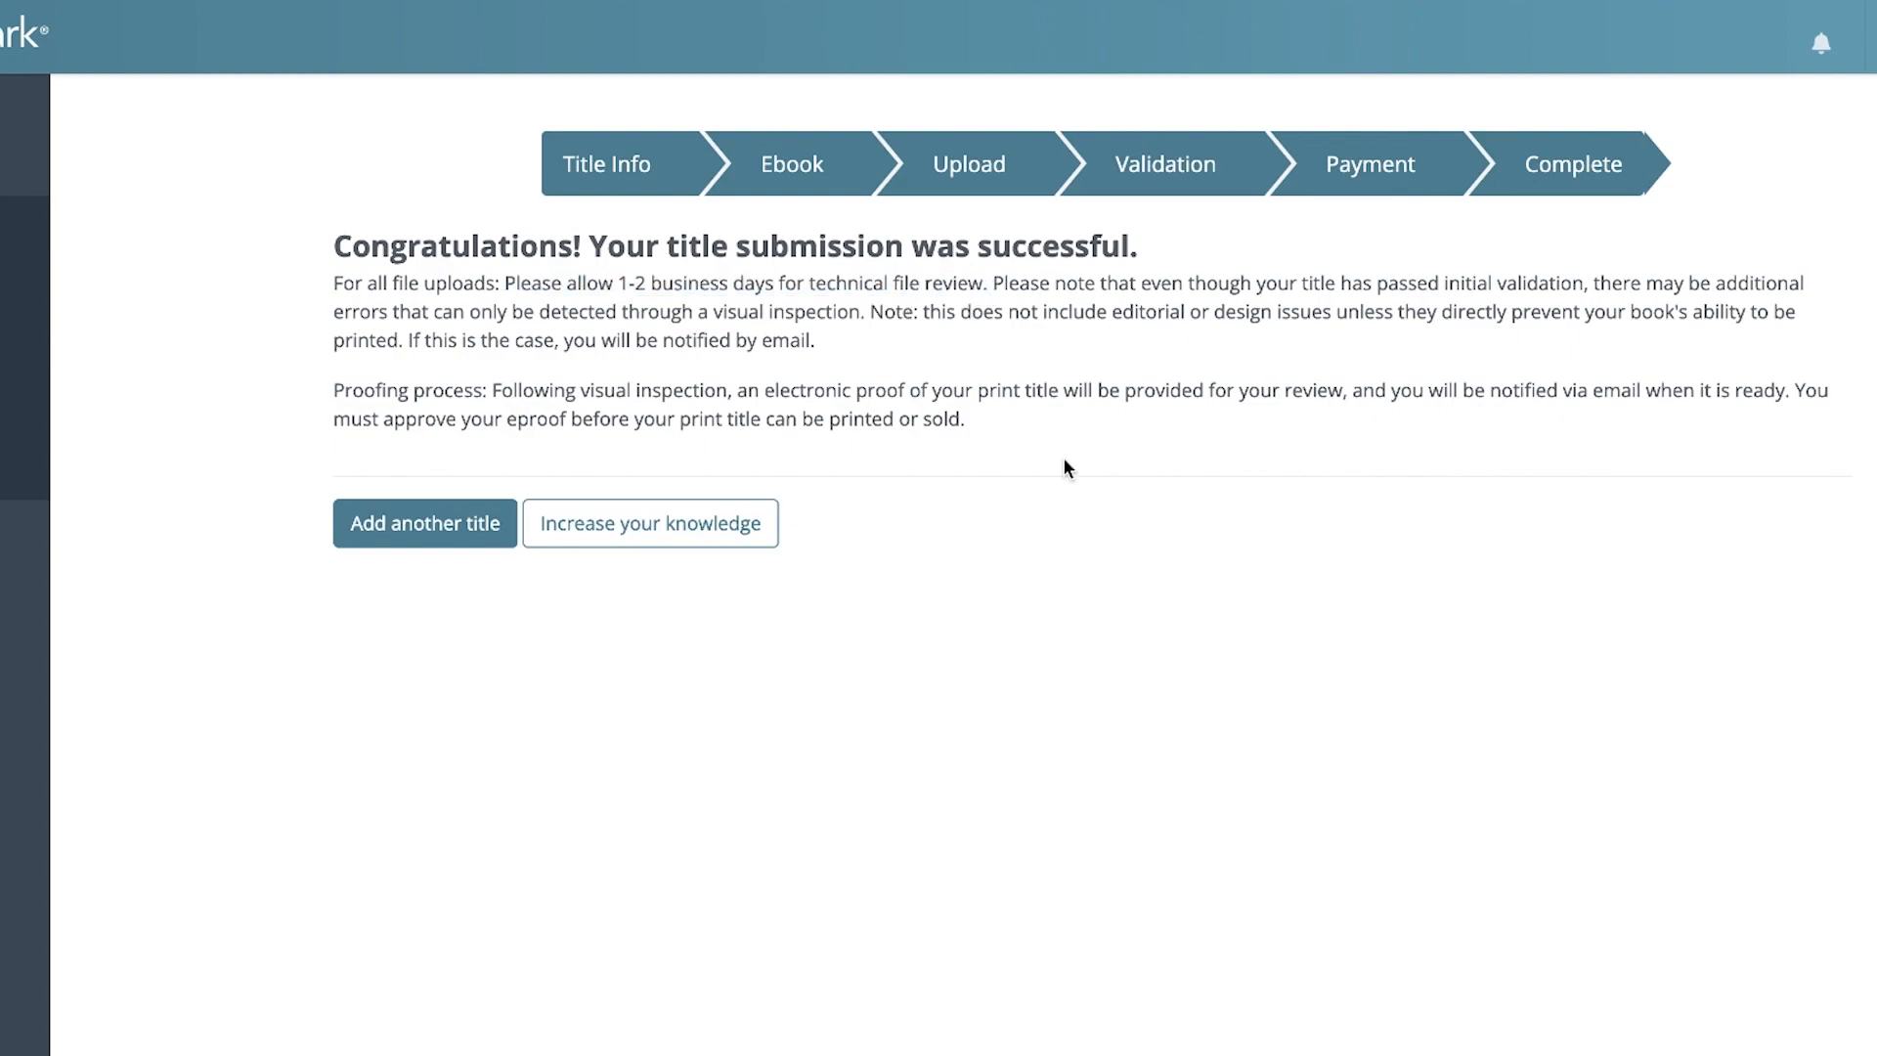